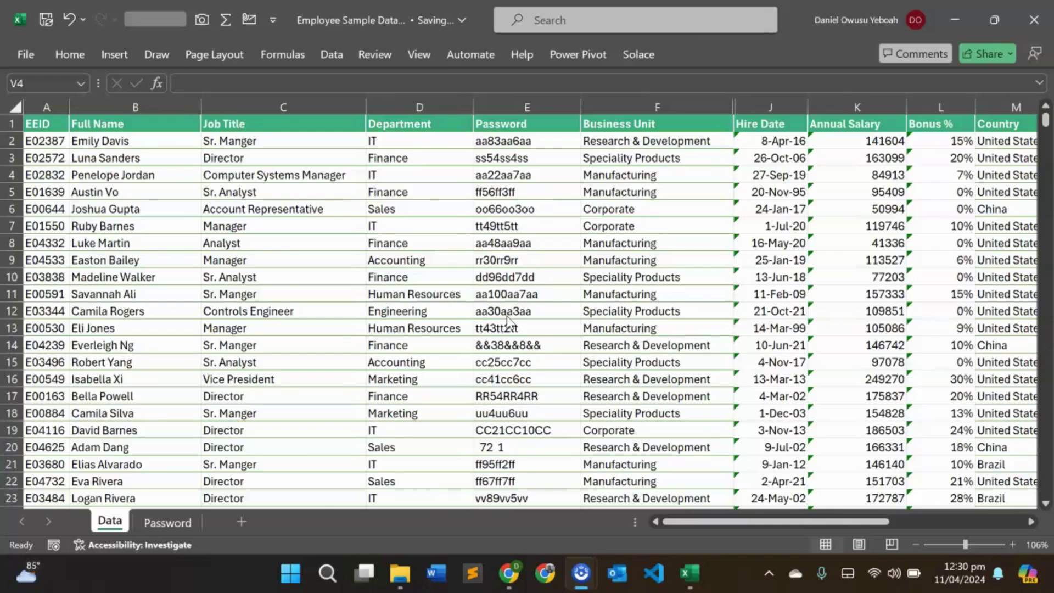
- Widen column T on the Data sheet so the full names listed in it fit inside the column
scroll(506, 318, "right", 10)
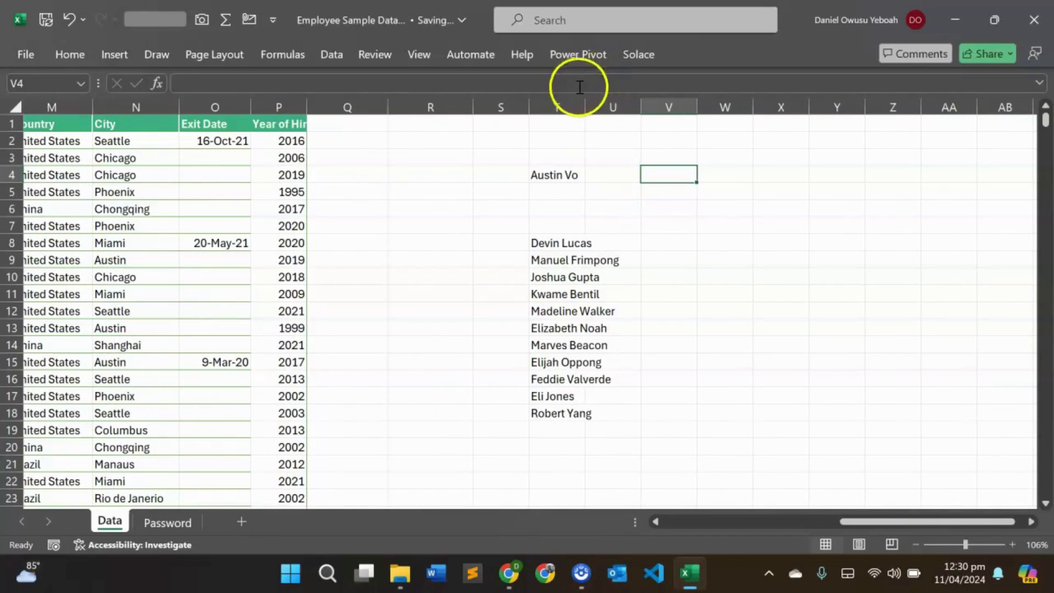
left_click_drag(585, 105, 665, 117)
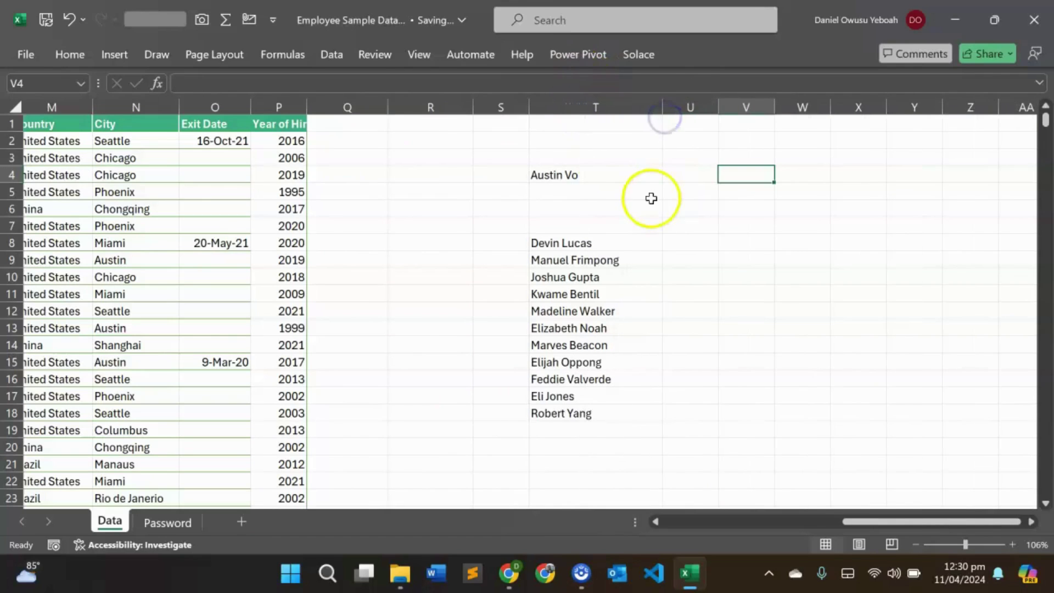
left_click(677, 174)
scroll(381, 280, "left", 10)
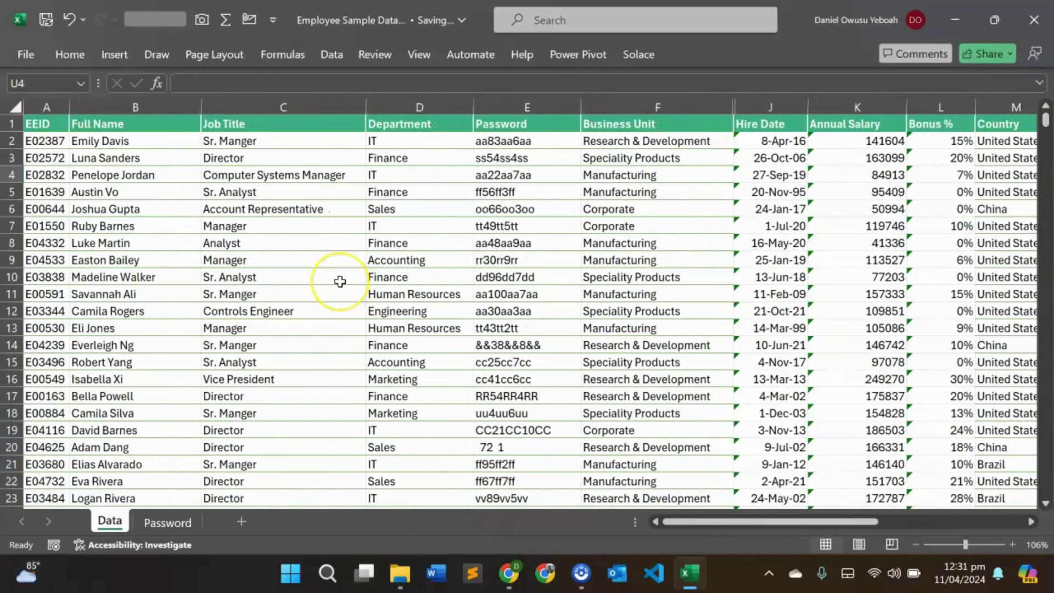
left_click(346, 280)
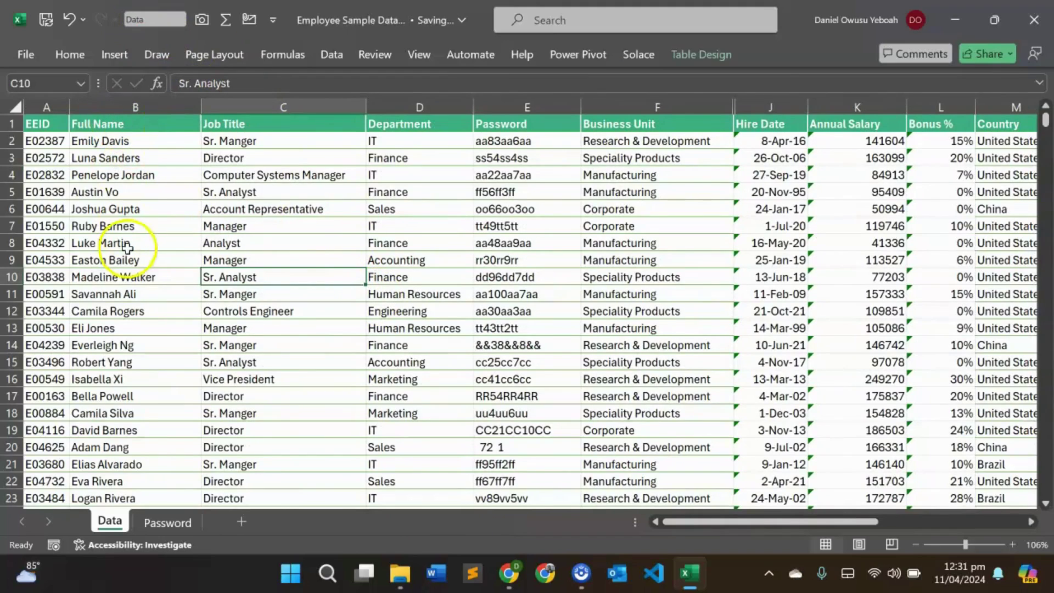
scroll(690, 365, "right", 4)
scroll(692, 365, "right", 5)
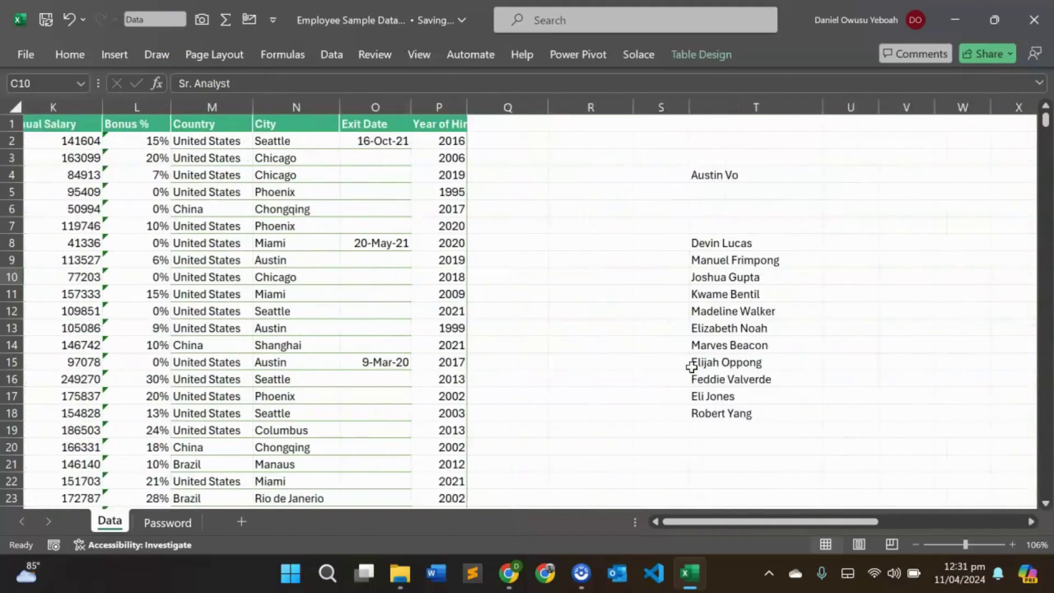
- Try to look up the name in T4 with the formula =CONTAIN(Data[Full Name],T4) in U4, and clear that cell
left_click(688, 167)
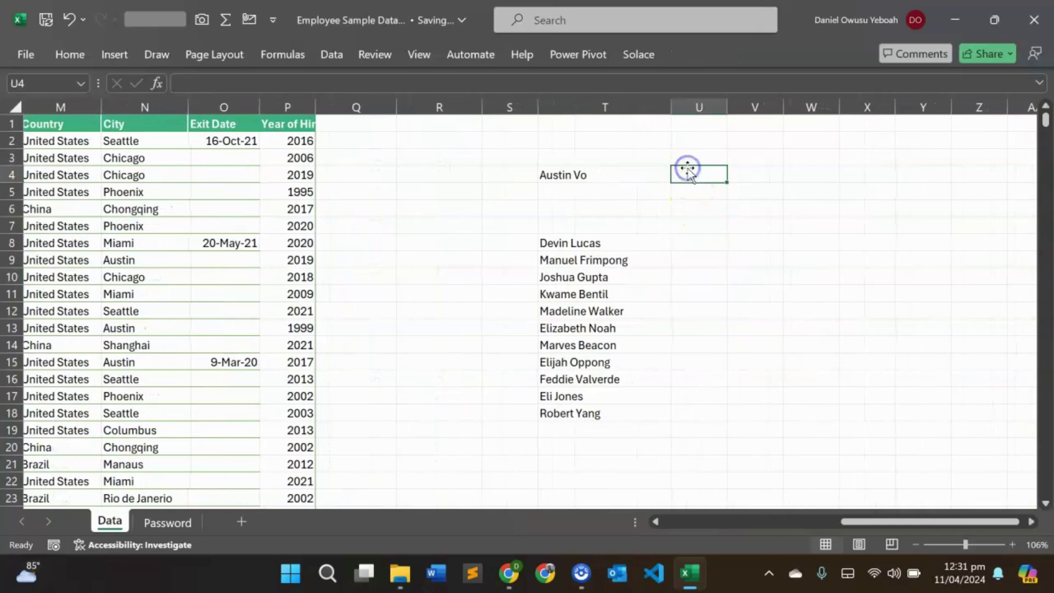
type("=")
key("Caps_Lock")
type("CONTAIN(")
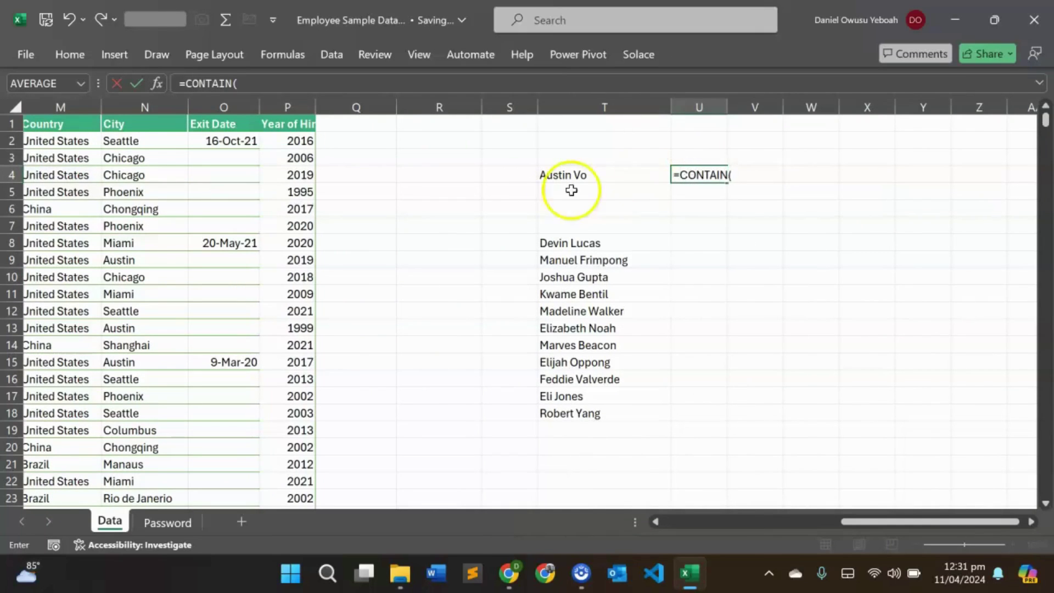
type("DAT")
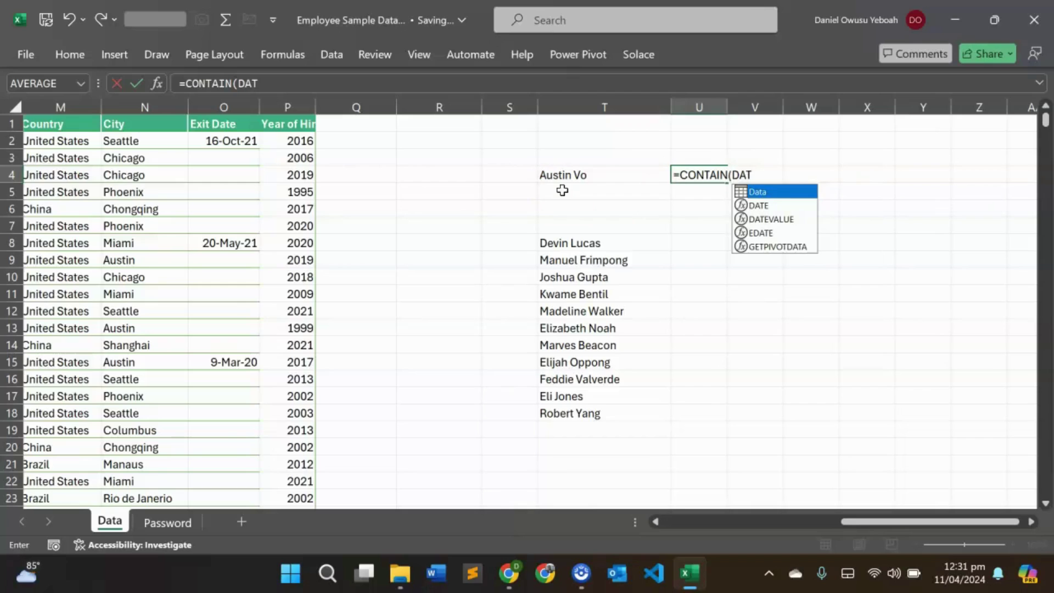
key("Tab")
type("[")
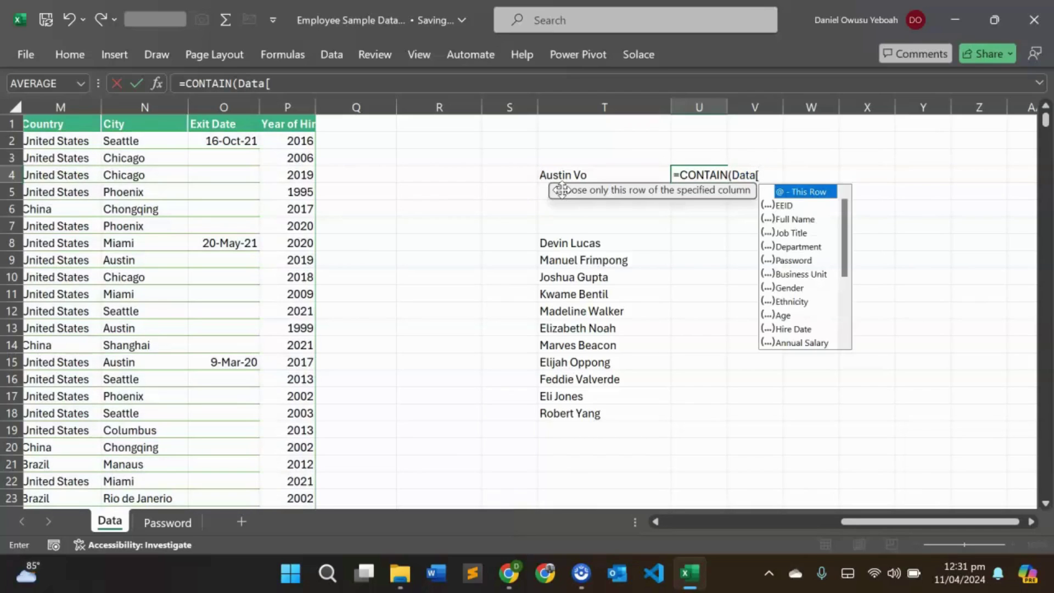
type("FU")
key("Tab")
type("]")
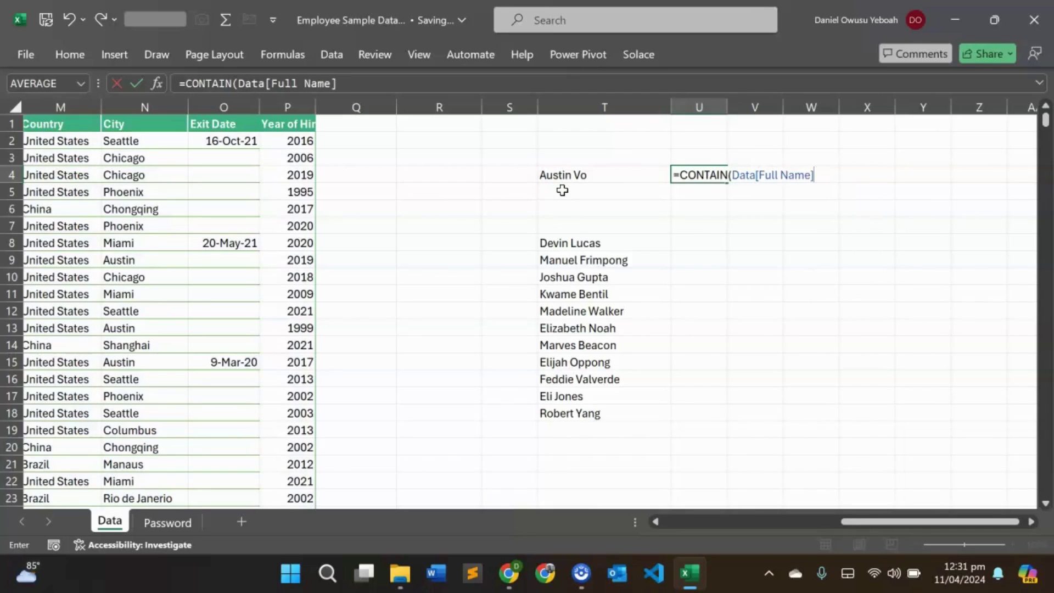
type(",")
left_click(576, 172)
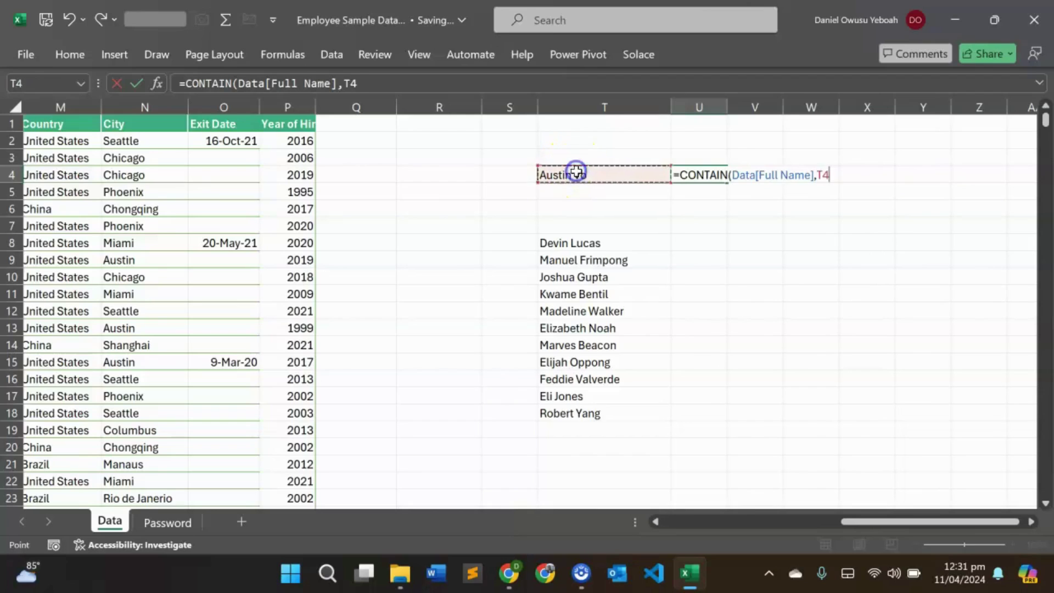
type(")")
key("Return")
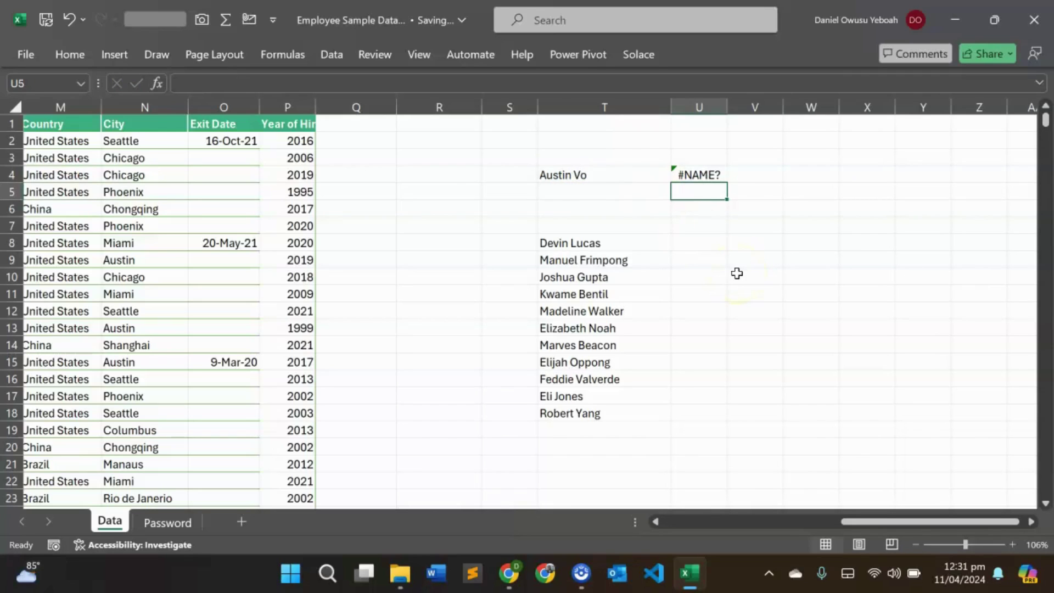
key("Up")
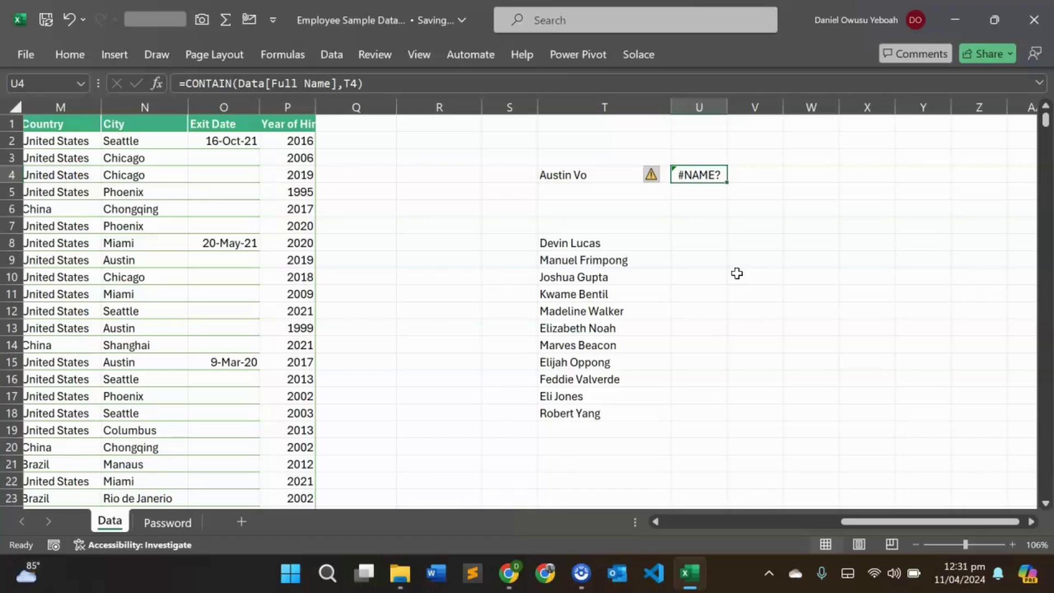
key("Delete")
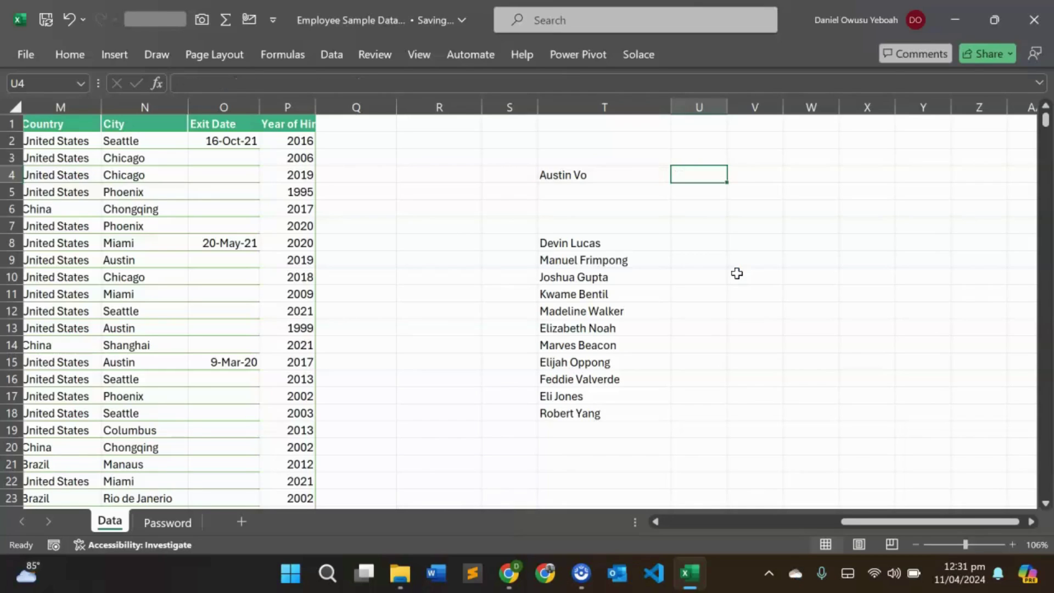
- Enter =MATCH(T4,Data[Full Name],0) in U4 to find the position of the name in T4 by exact match
type("=")
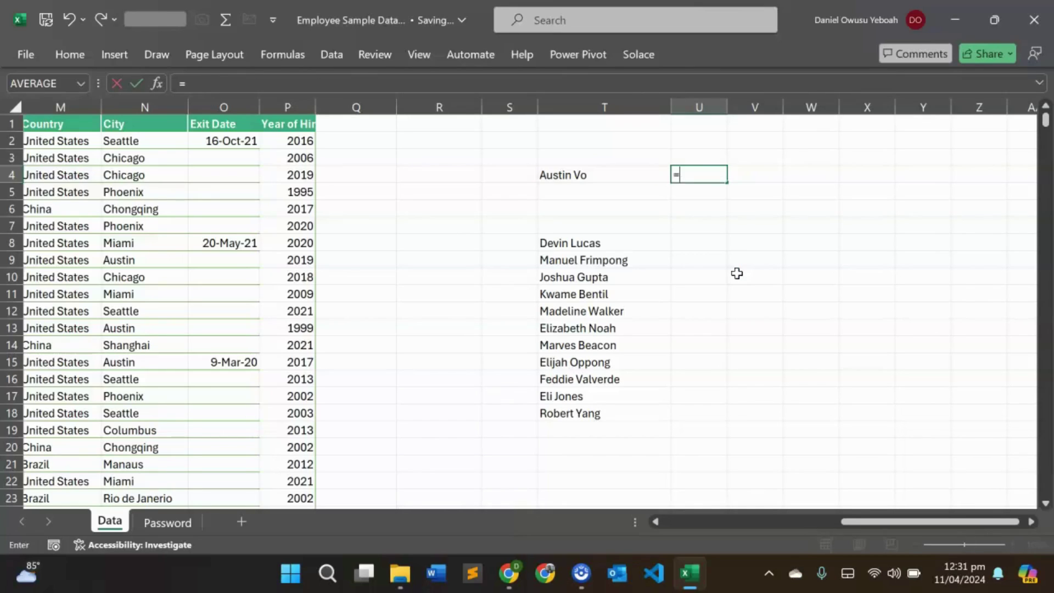
type("MAT")
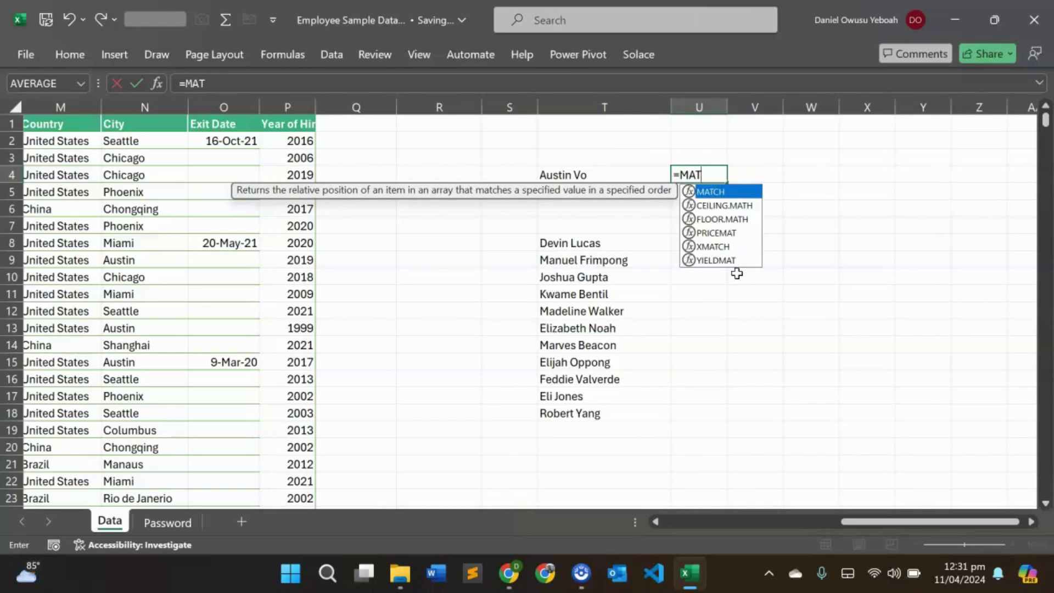
key("Tab")
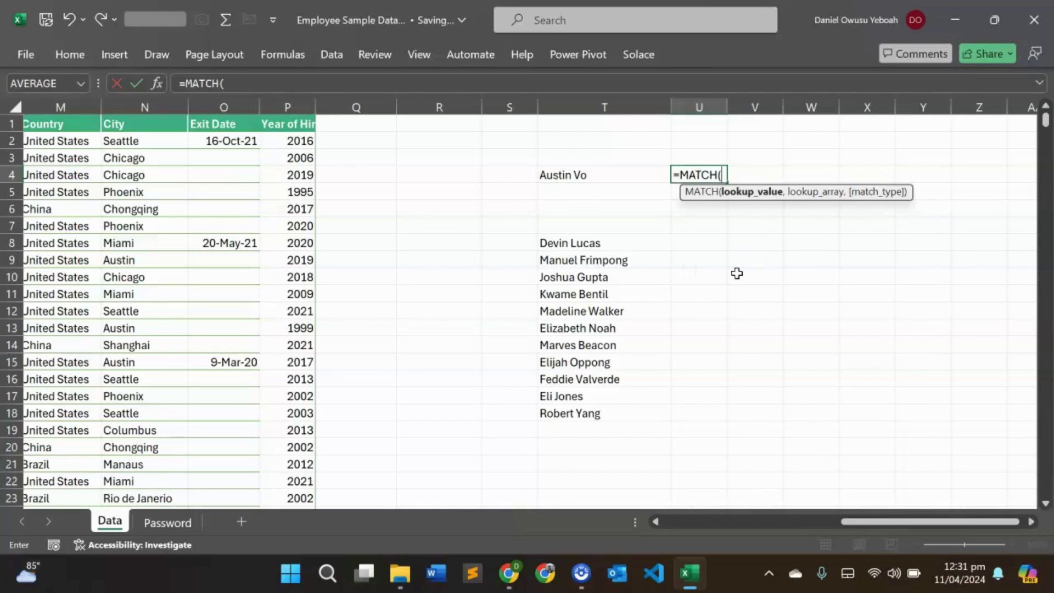
key("Left")
type(",")
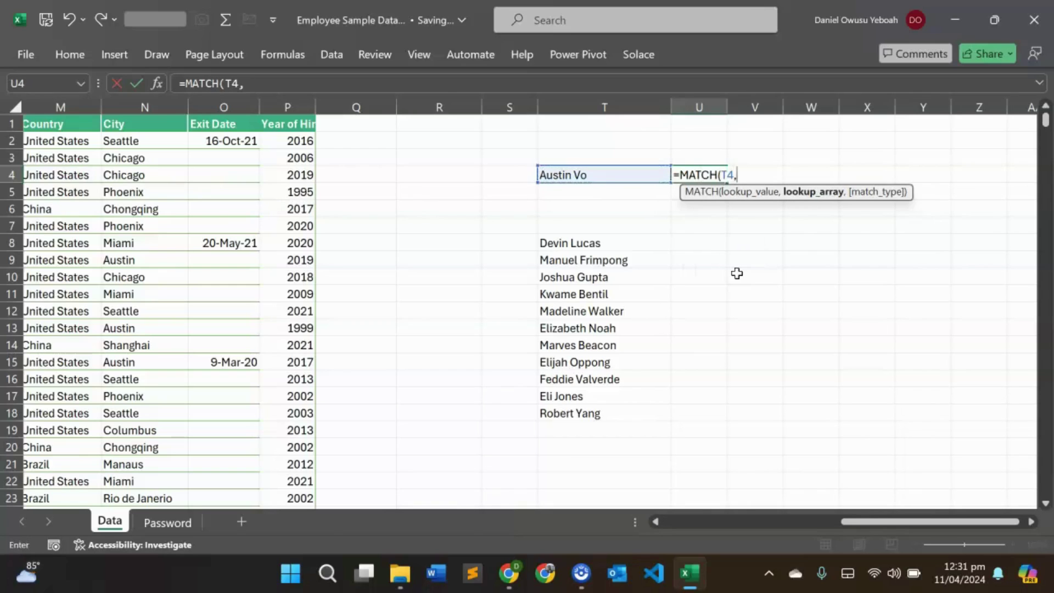
type("DAT")
key("Tab")
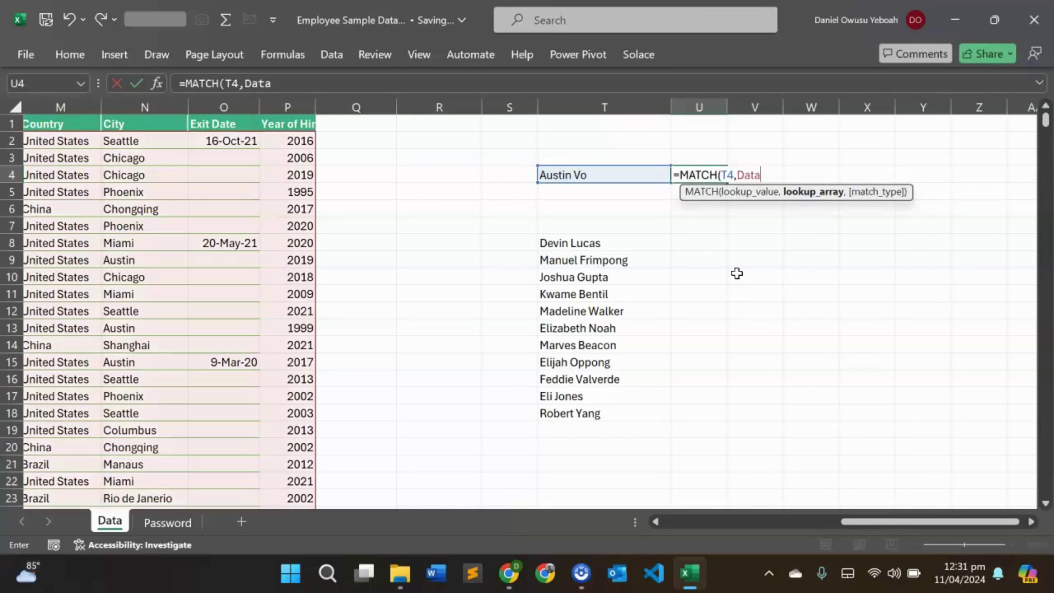
type("[")
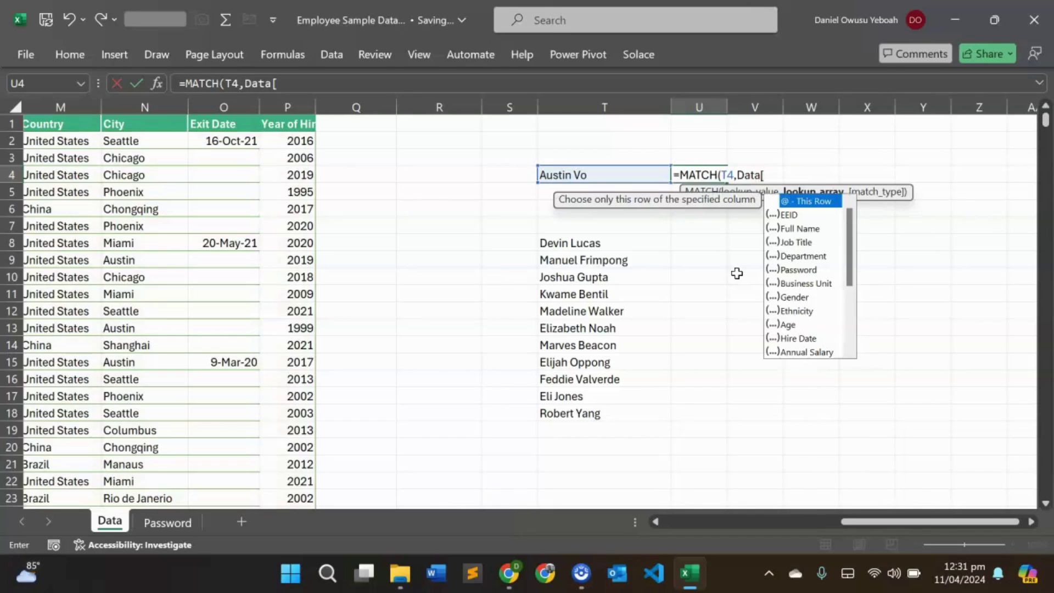
type("F")
key("Tab")
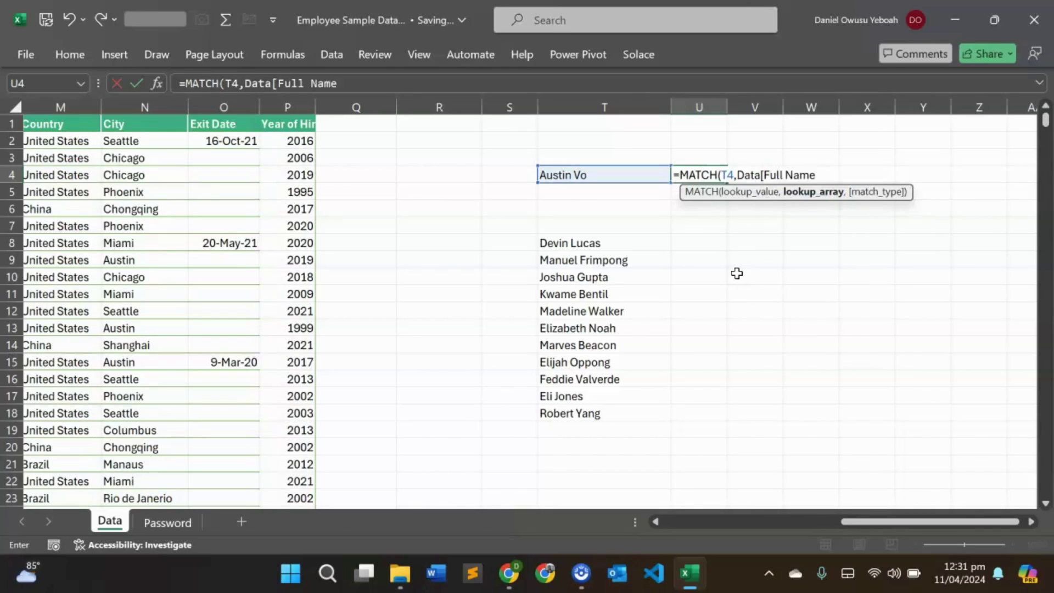
type("],")
key("Down")
key("Tab")
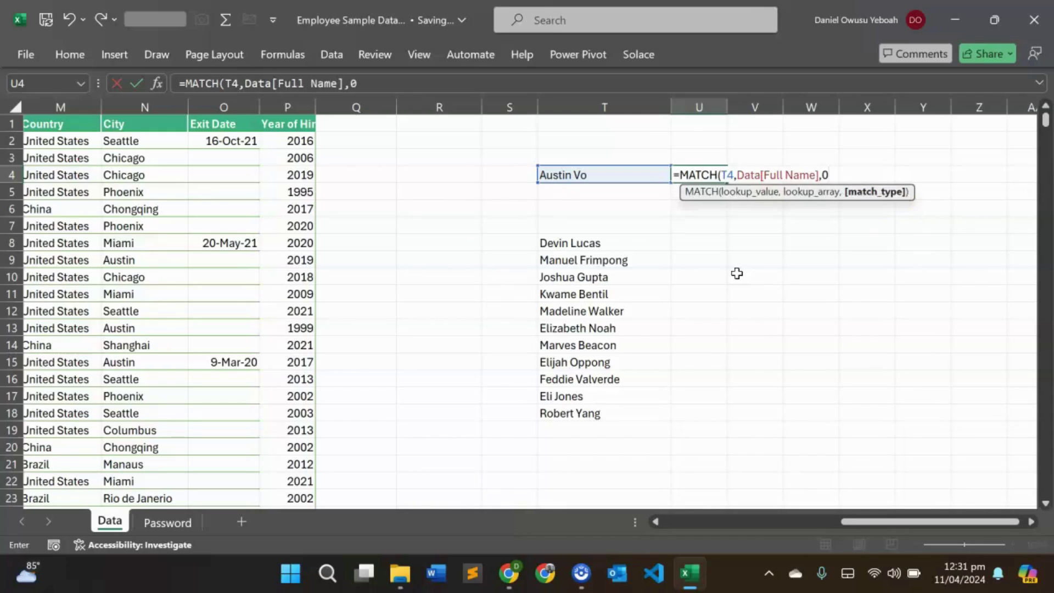
type(")")
key("Return")
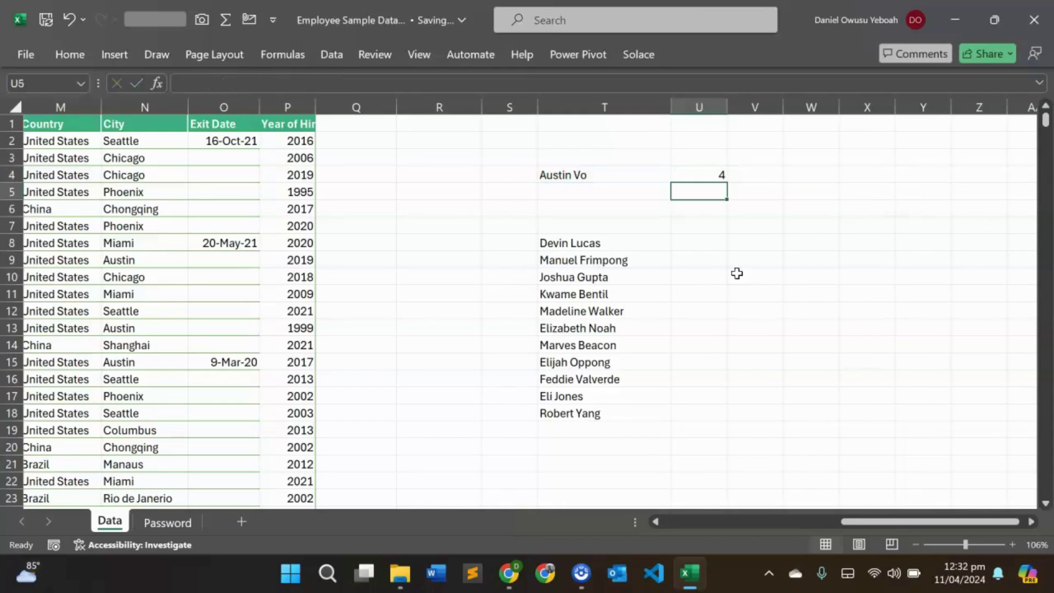
- Wrap the MATCH formula in U4 with ISNUMBER so it reads =ISNUMBER(MATCH(T4,Data[Full Name],0))
left_click(700, 176)
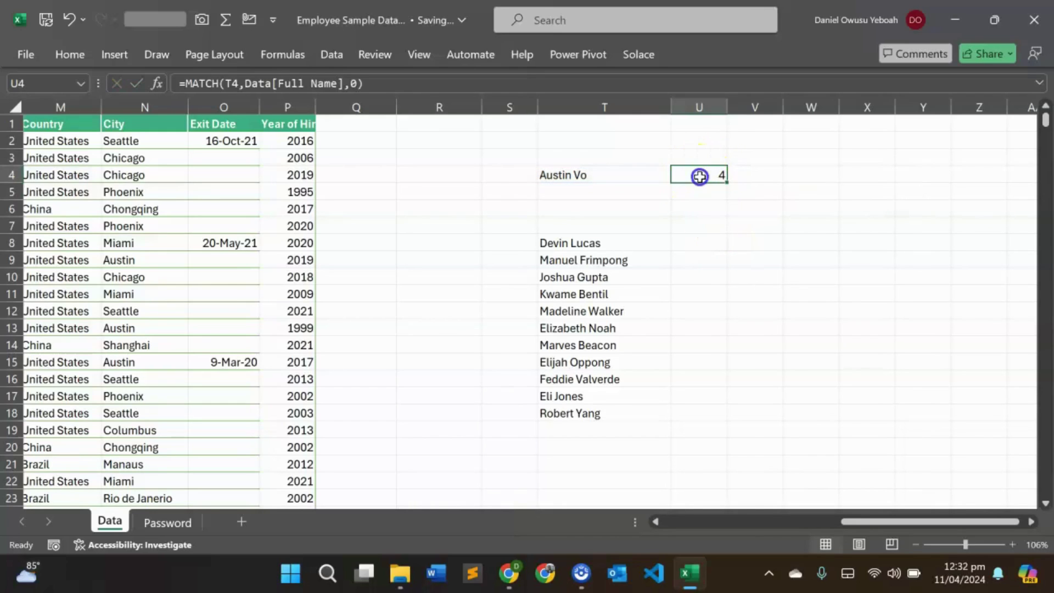
double_click(700, 176)
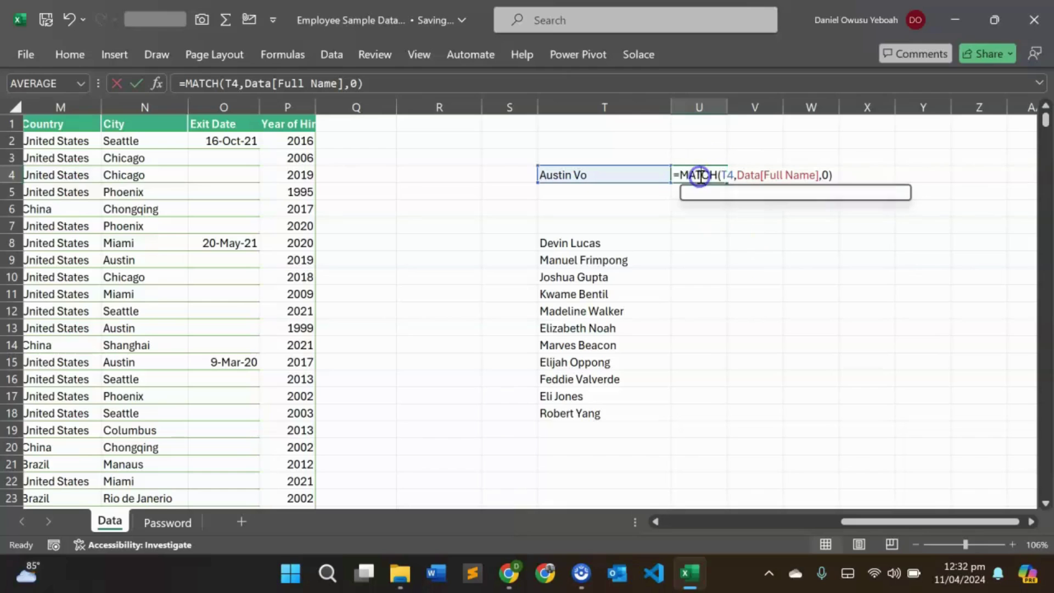
left_click(680, 176)
type("ISN")
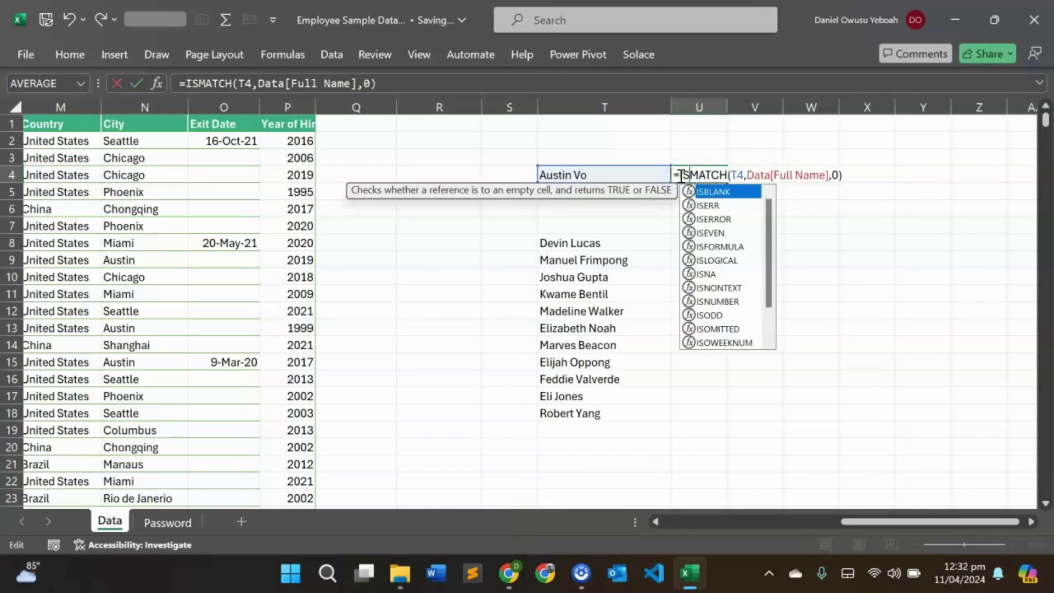
key("Down")
key("Down")
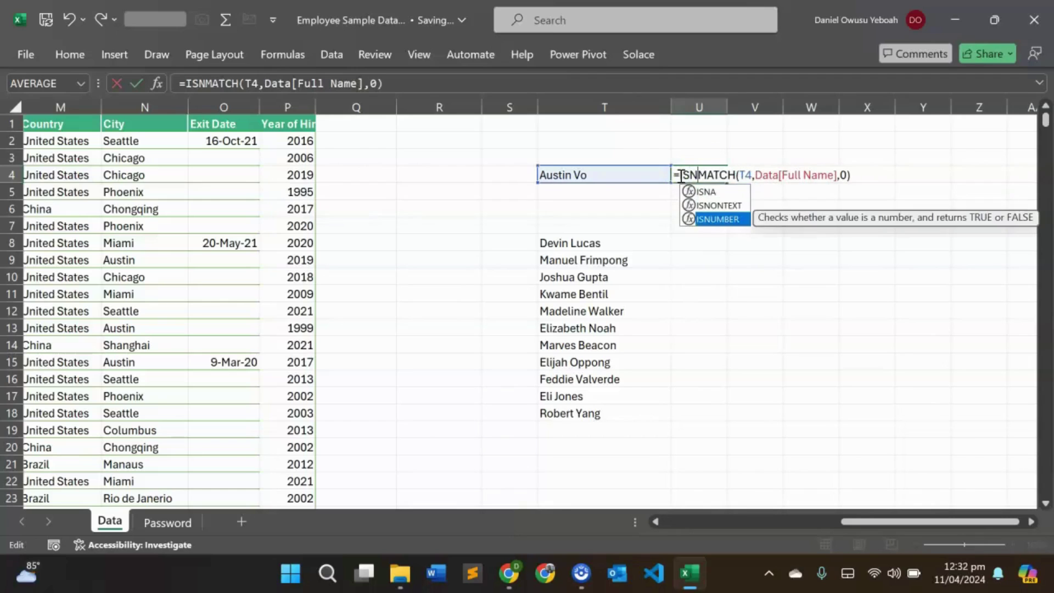
key("Tab")
left_click(858, 173)
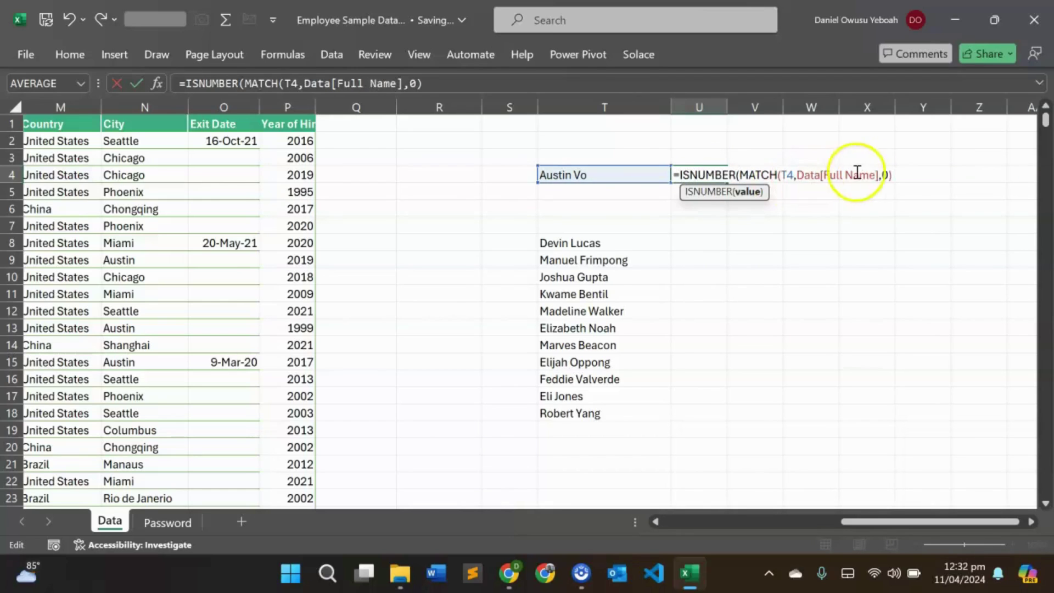
left_click(892, 175)
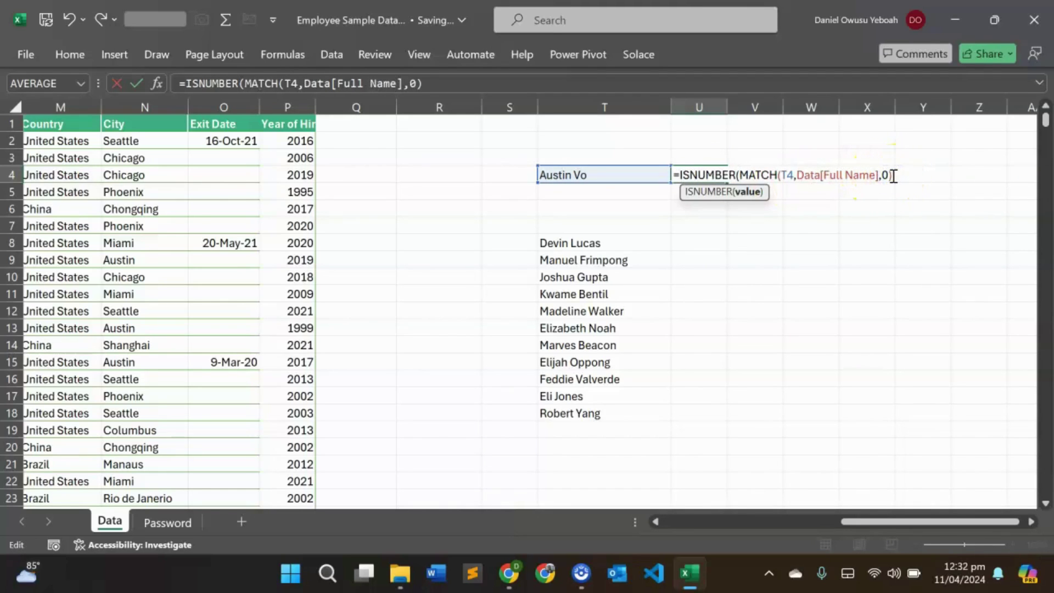
type(")")
key("Return")
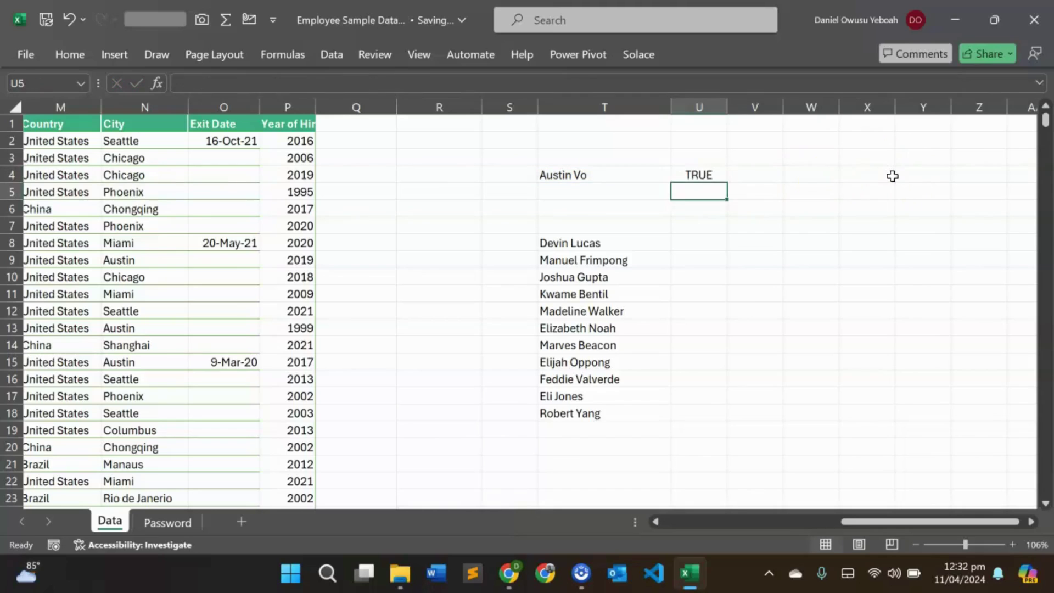
- Review the ISNUMBER and MATCH formula inside U4 and clear the cell
left_click(708, 175)
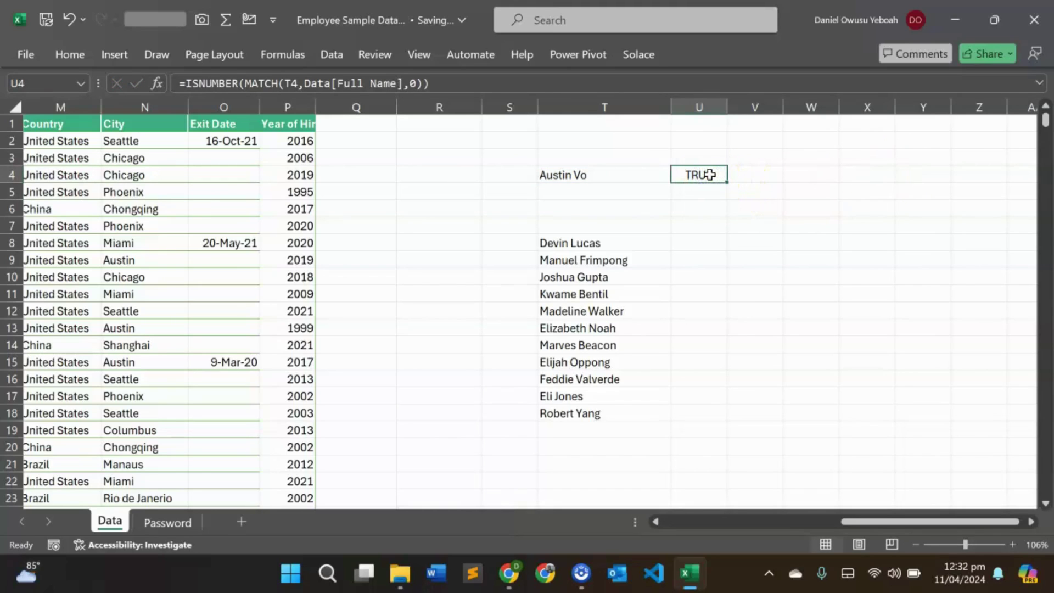
double_click(710, 175)
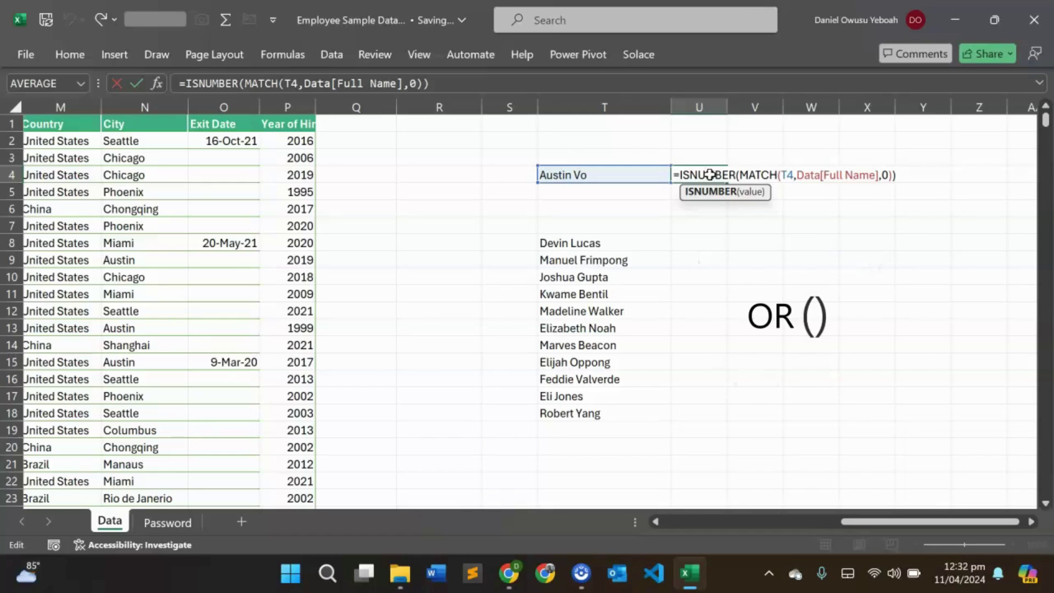
key("ctrl+Return")
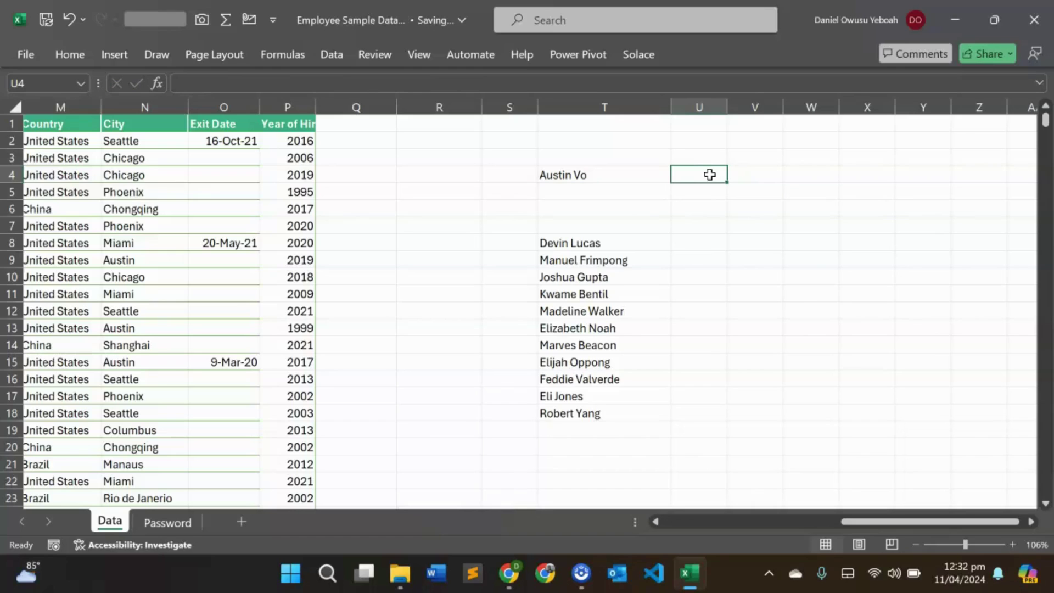
- Enter =Data[Full Name] in V4 to spill the table's full names down the column
key("Right")
type("=")
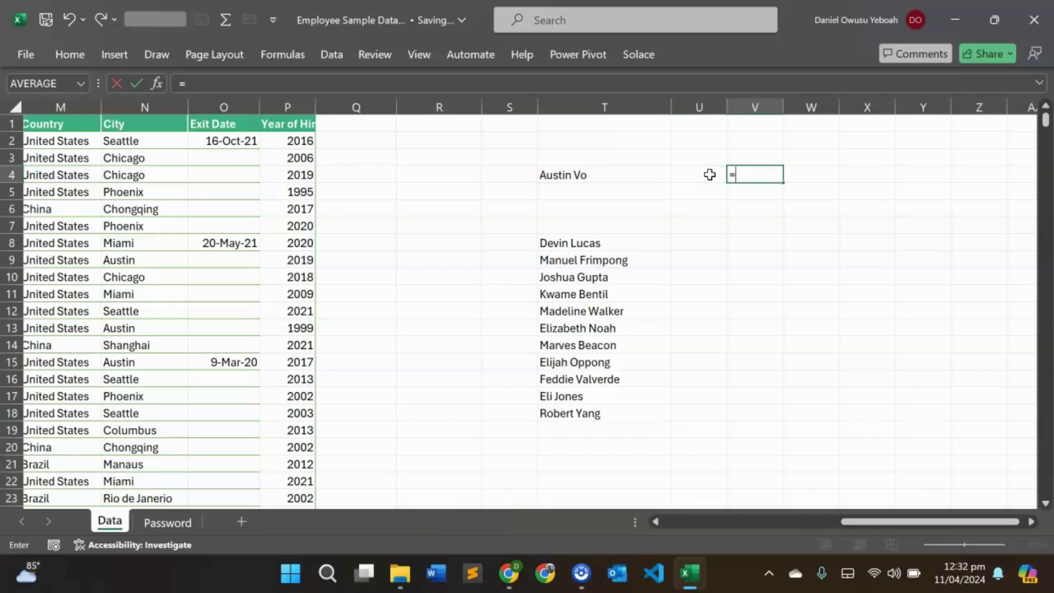
type("DATA")
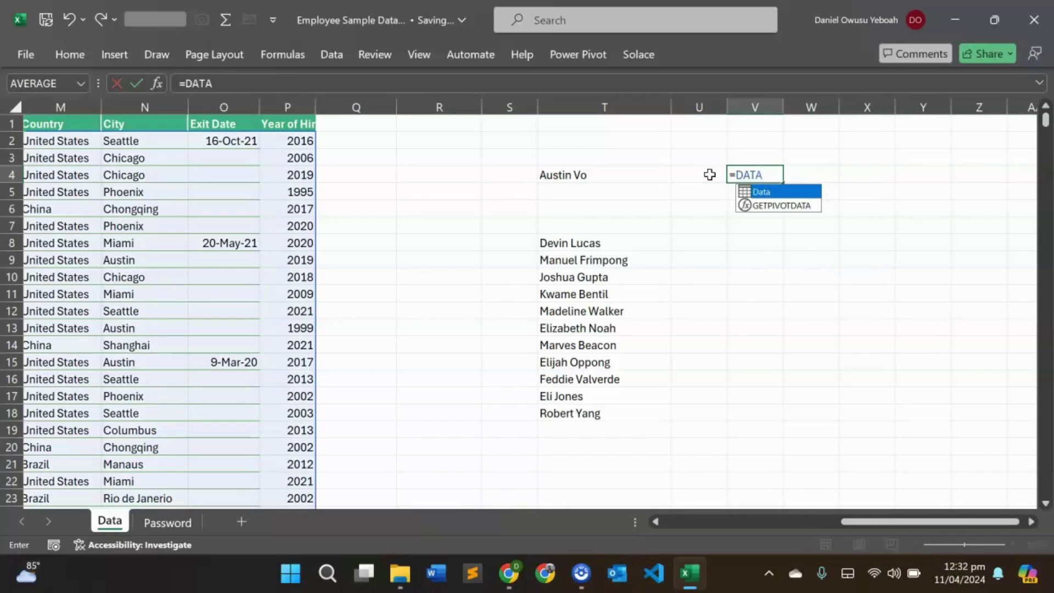
key("Tab")
type("[Fu")
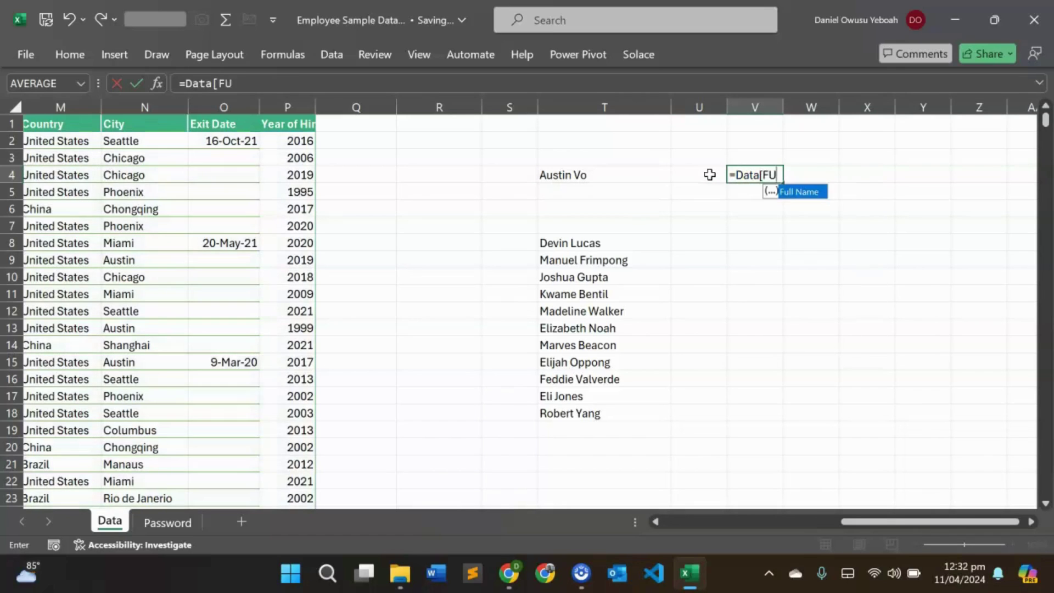
key("Tab")
type("]")
key("Return")
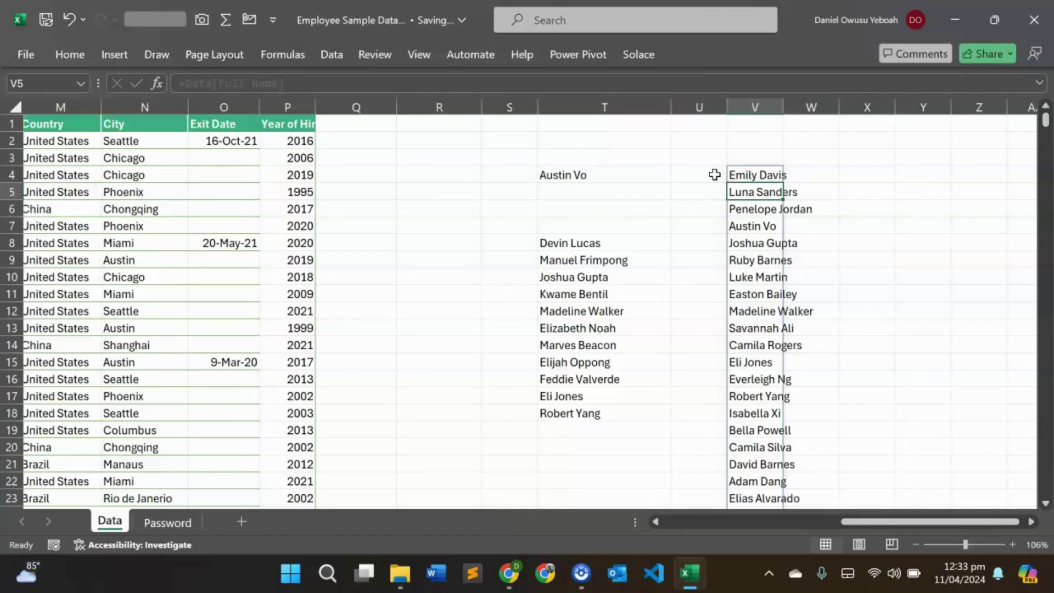
- Extend the V4 formula to =Data[Full Name]=T4 to compare every full name with T4, and check the match in V7
double_click(761, 174)
left_click(822, 175)
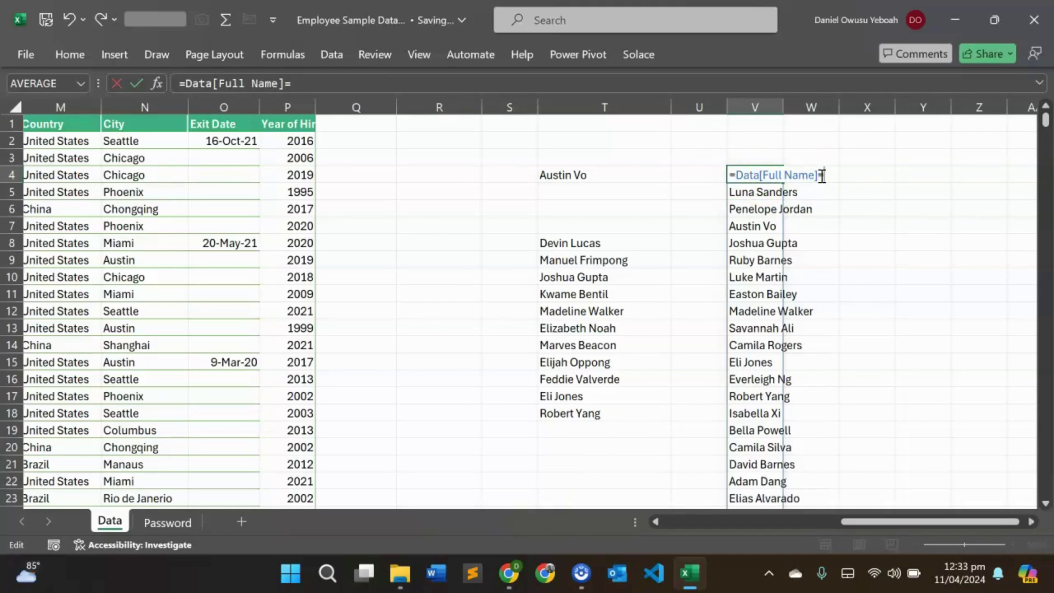
type("=")
left_click(596, 176)
key("Return")
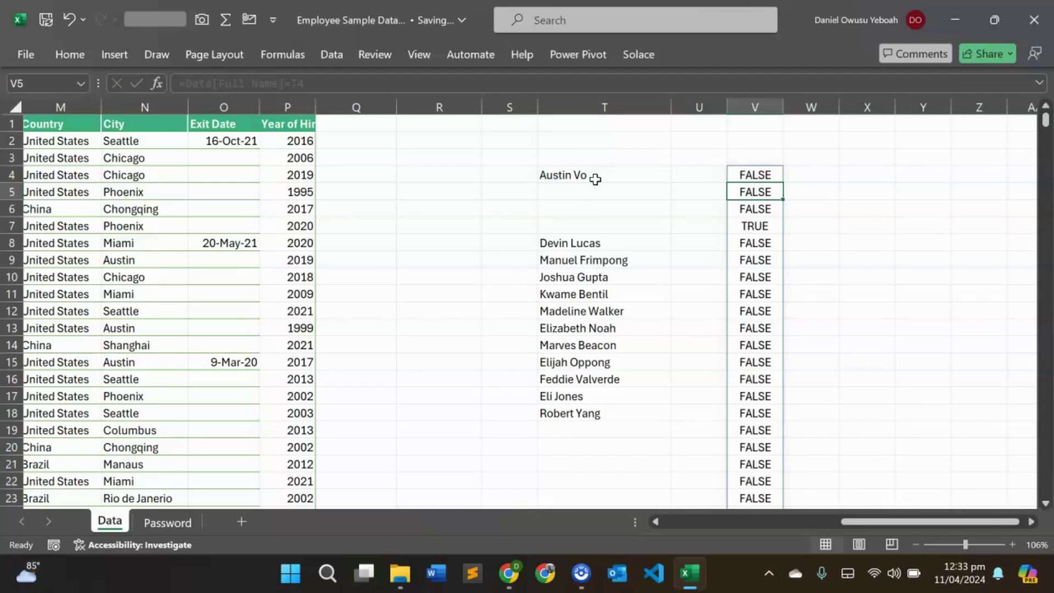
left_click(772, 224)
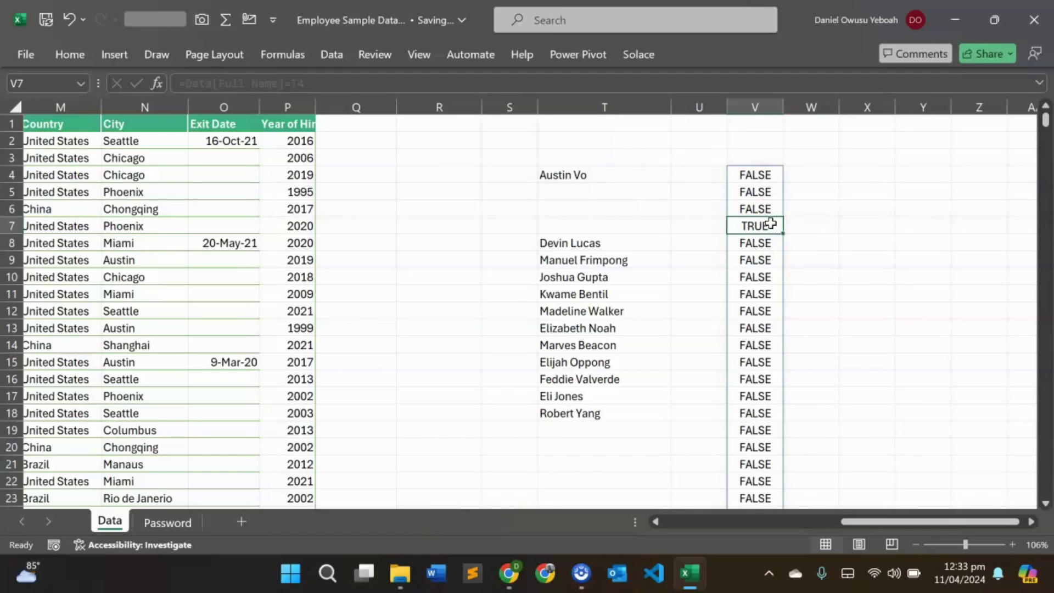
left_click(756, 226)
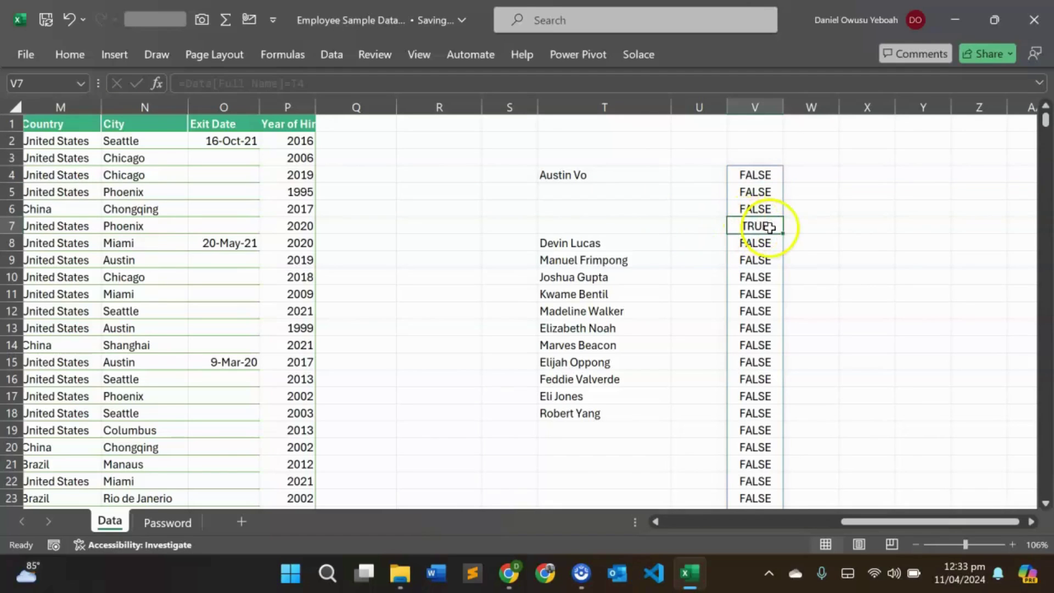
- Wrap the comparison in V4 with OR so it reads =OR(Data[Full Name]=T4)
double_click(749, 175)
left_click(736, 175)
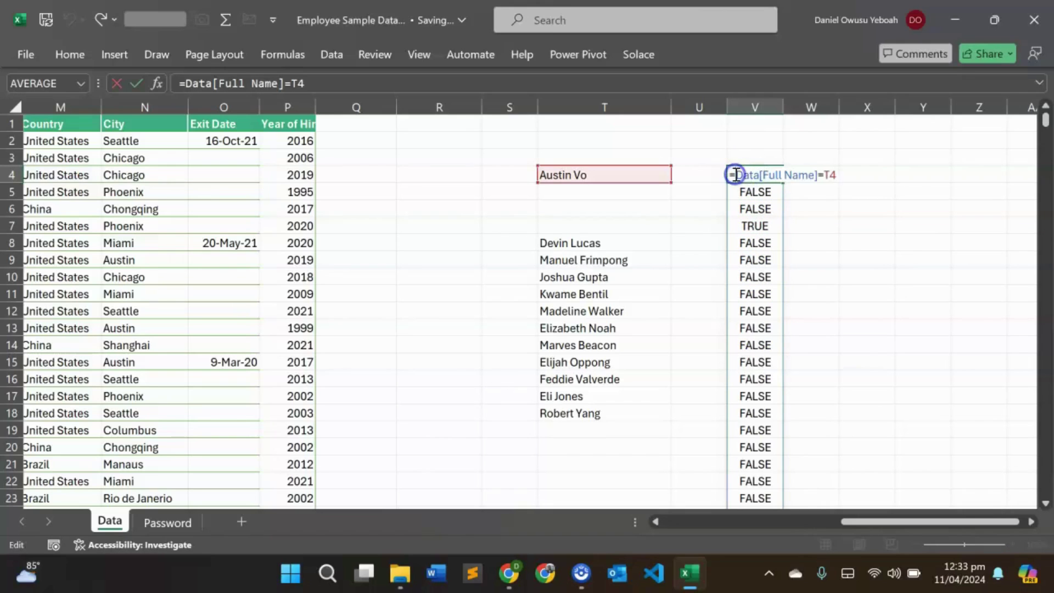
type("OF")
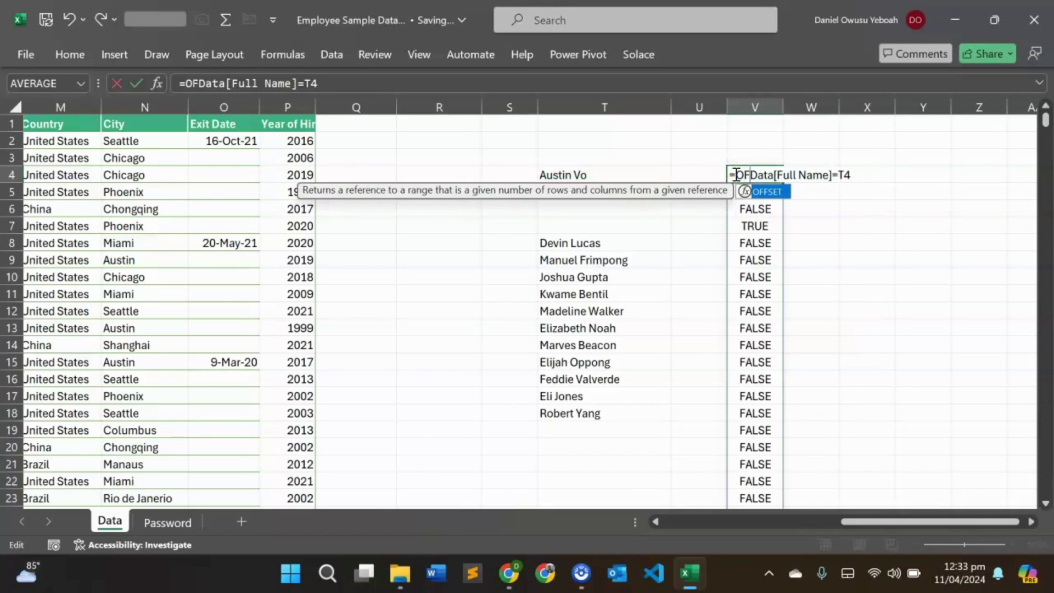
key("BackSpace")
type("R(")
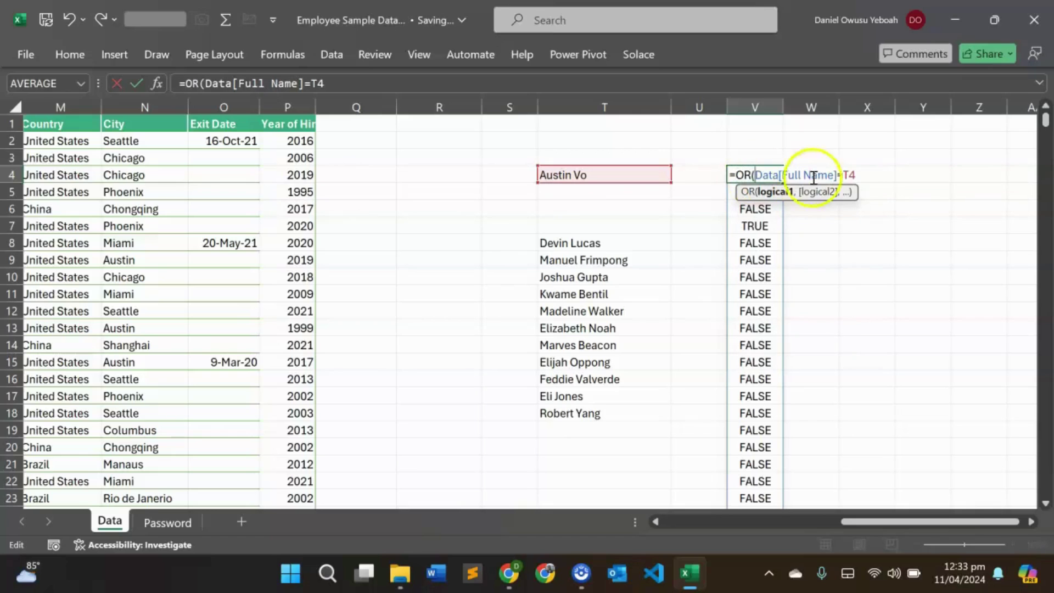
left_click(867, 177)
type(")")
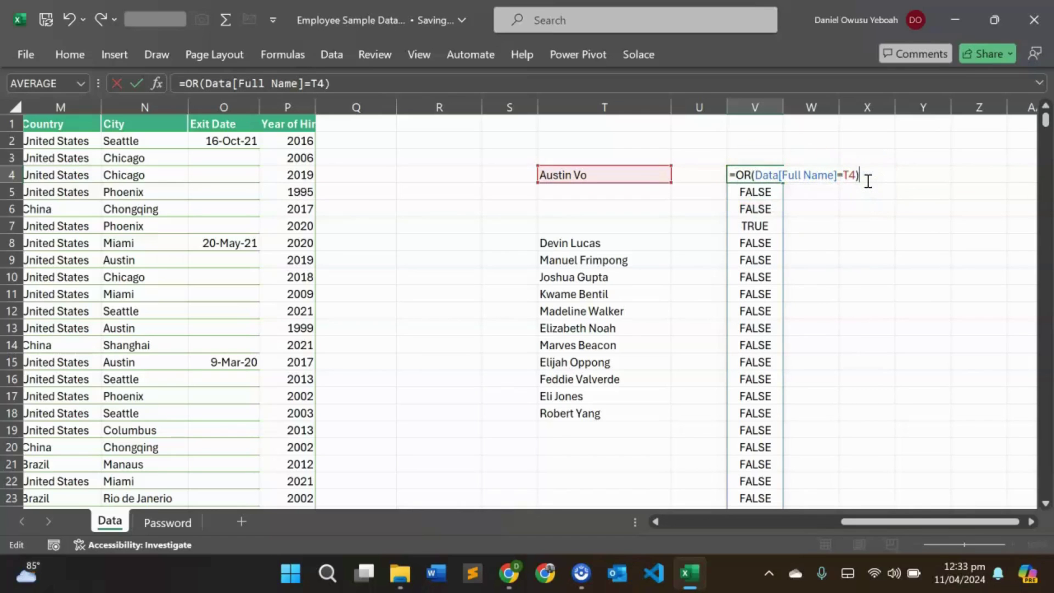
key("Return")
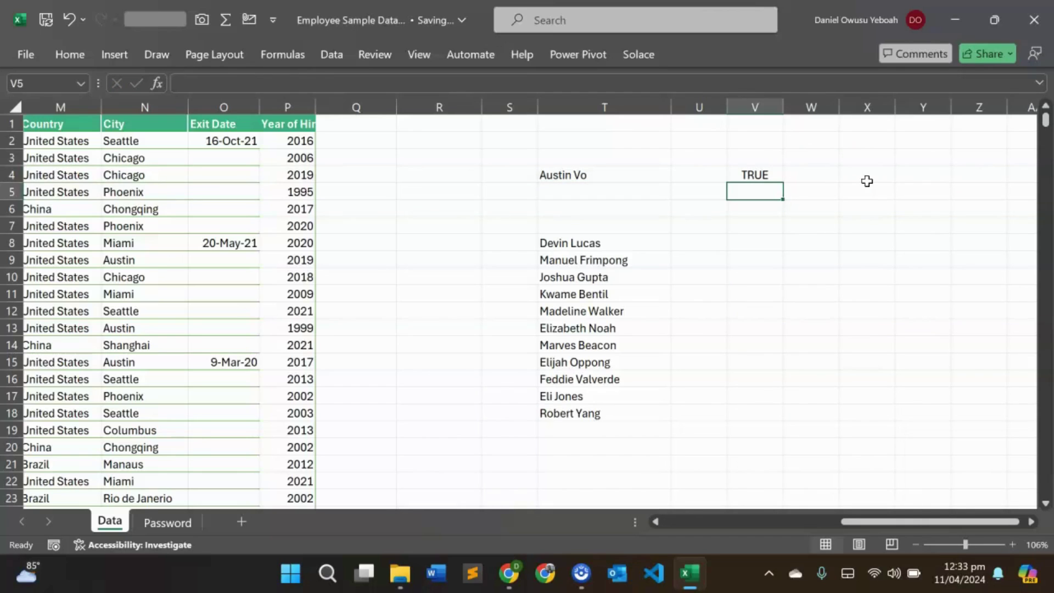
- Review the OR formula inside V4 and the list of names in T8:T18
double_click(765, 174)
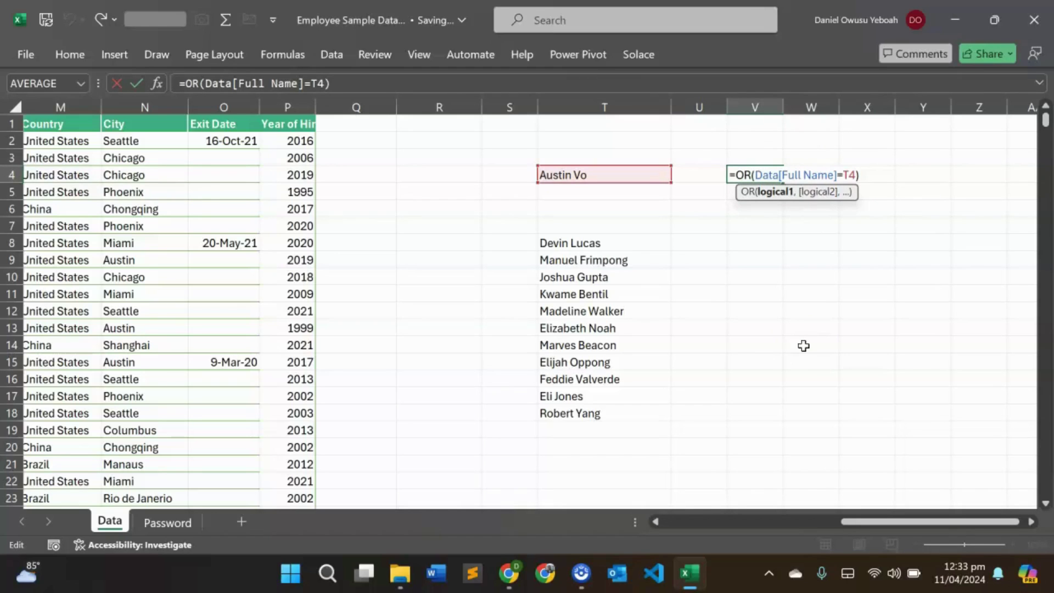
left_click(803, 344)
key("ctrl+Return")
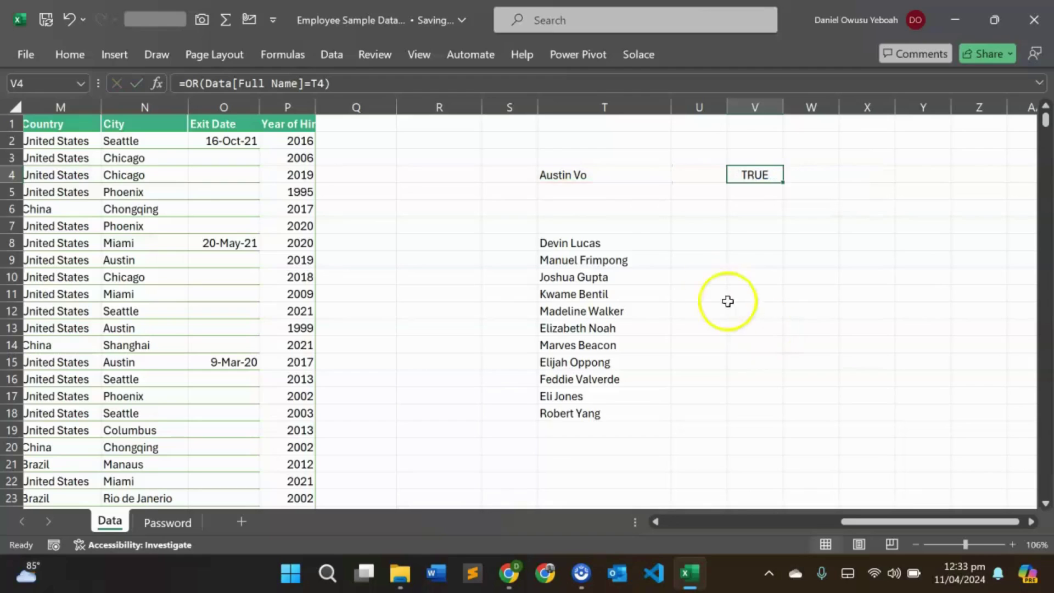
left_click(647, 245)
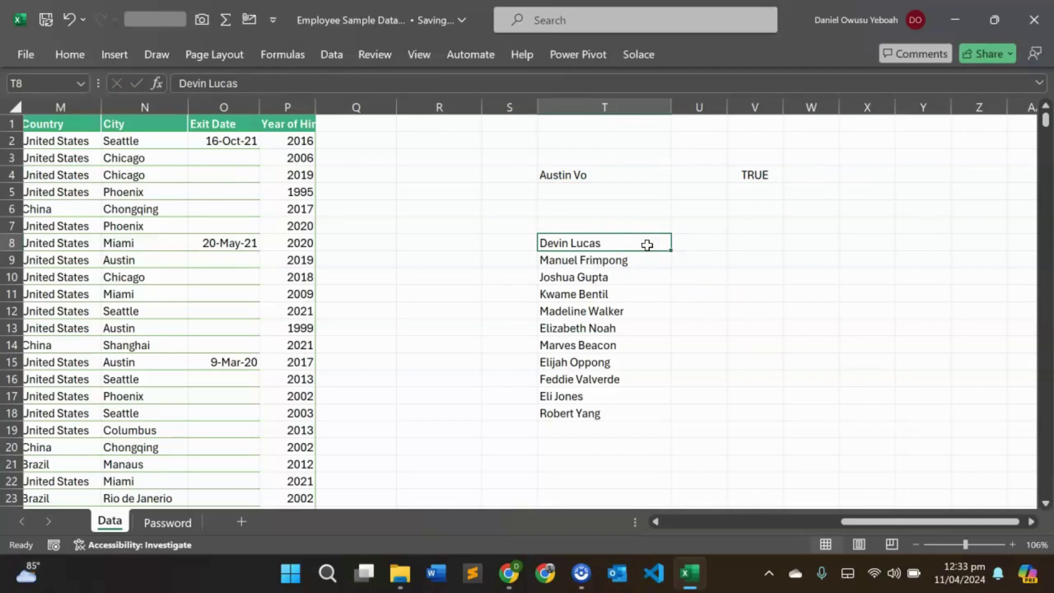
left_click(583, 278)
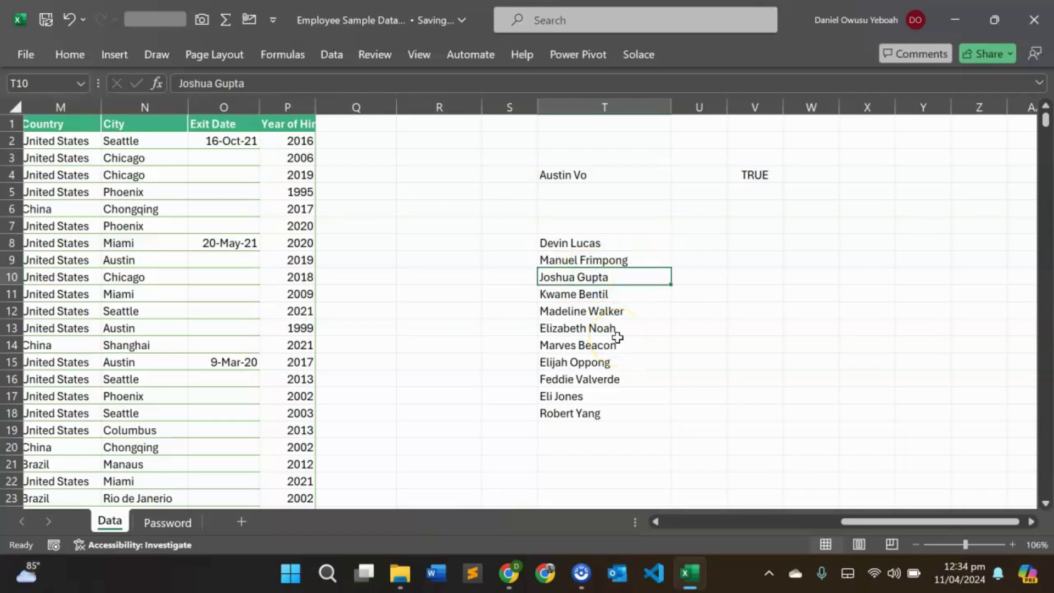
- Try to check the whole list of names with the formula =OR(Data[Full Name]=T8:T18) in V8
left_click(761, 242)
type("=")
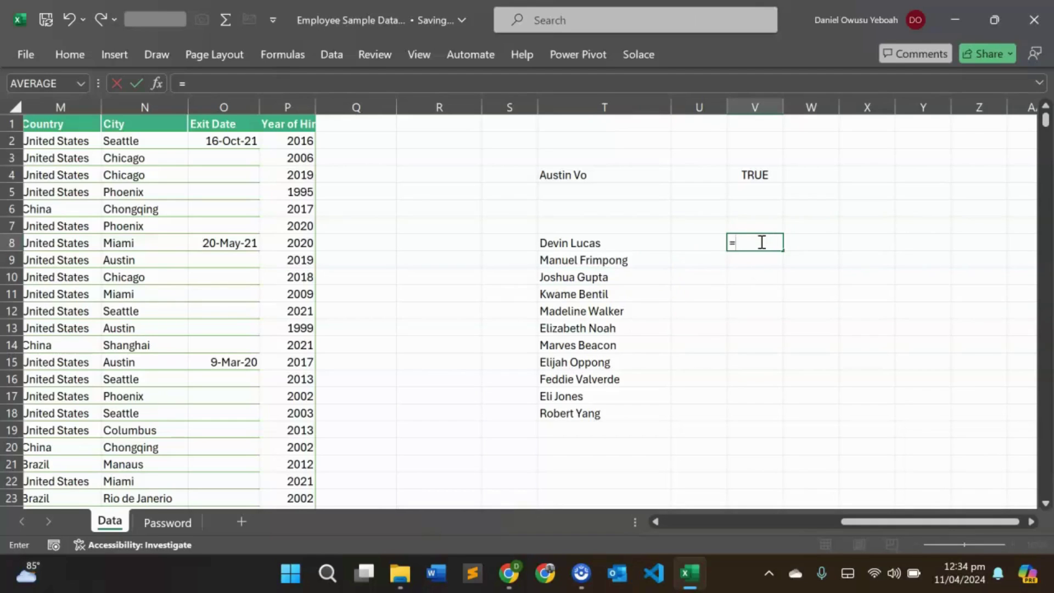
type("OR(")
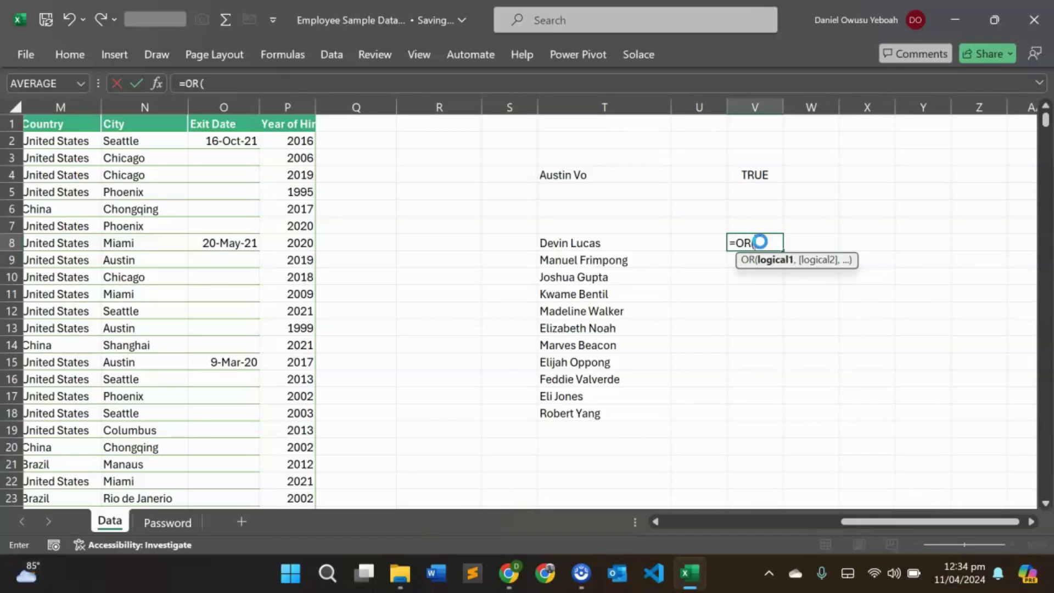
type("DA")
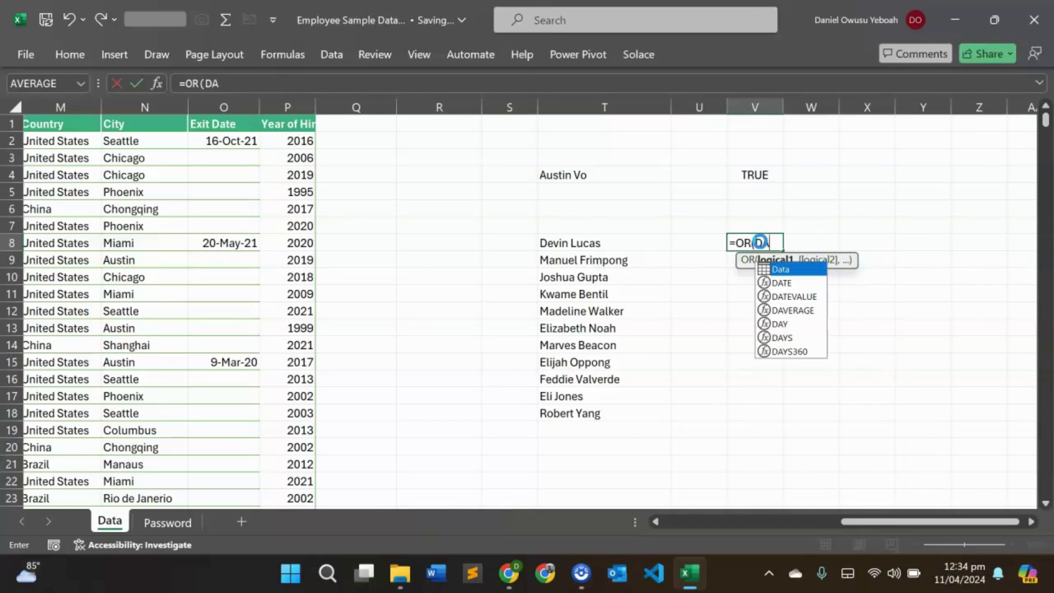
key("Tab")
type("[Fu")
key("Tab")
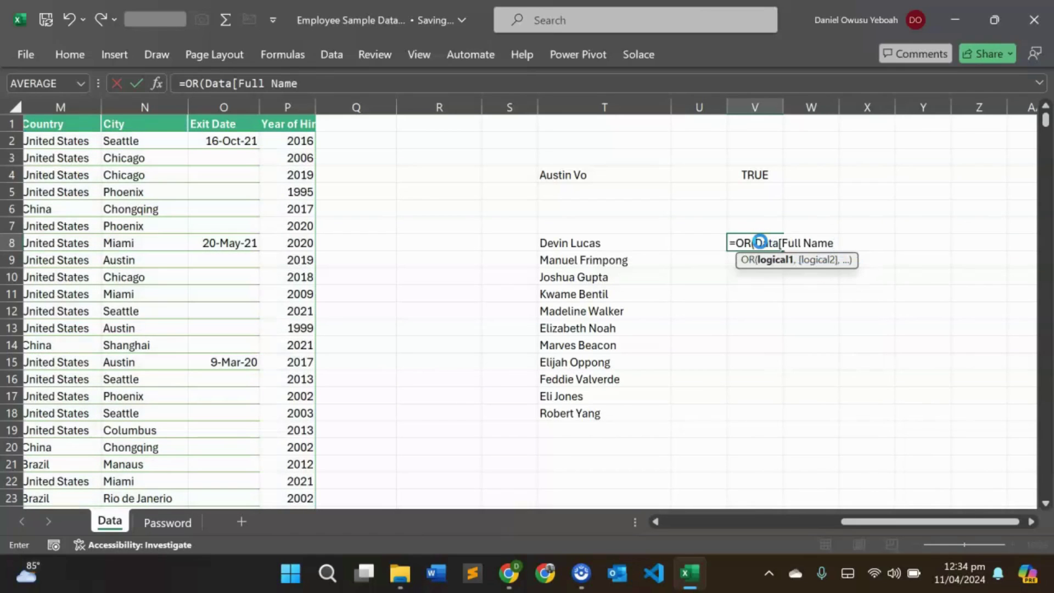
type("]=")
key("Left")
key("Left")
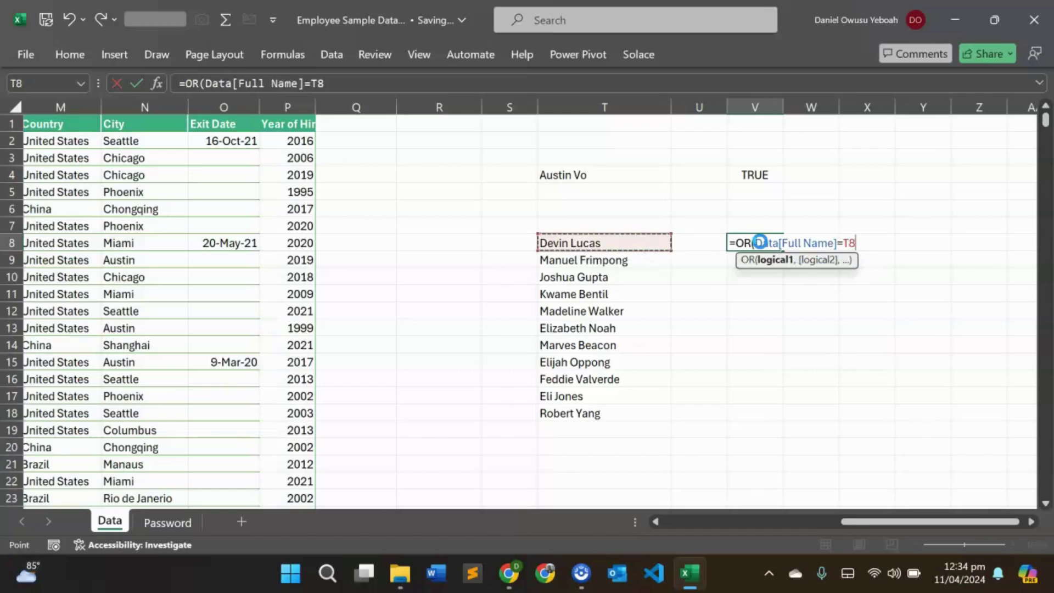
key("ctrl+shift+Down")
type(")")
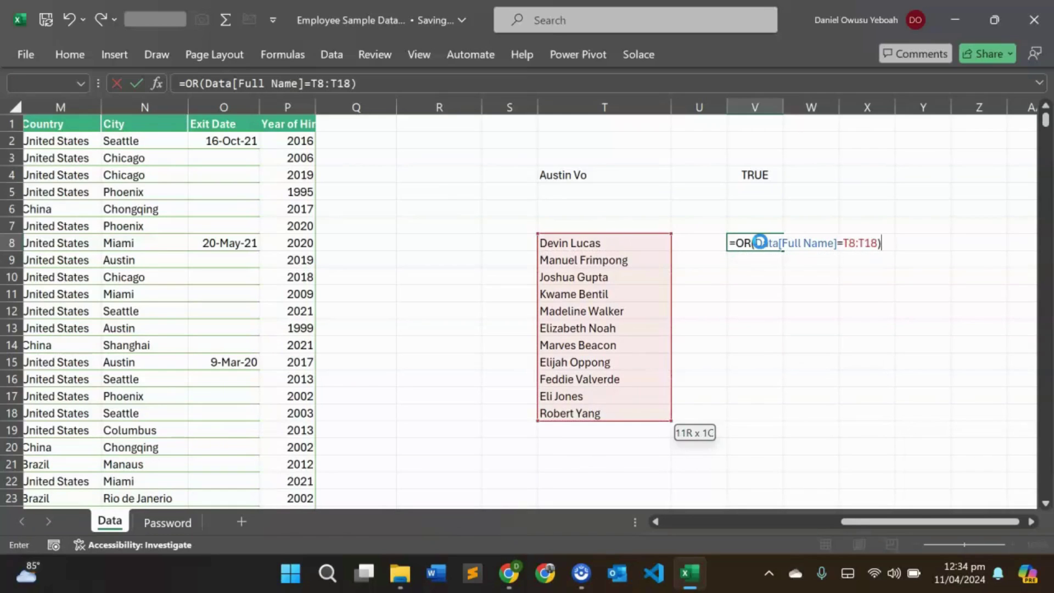
key("Return")
- Inspect the OR formula in V8 and clear the cell
double_click(761, 242)
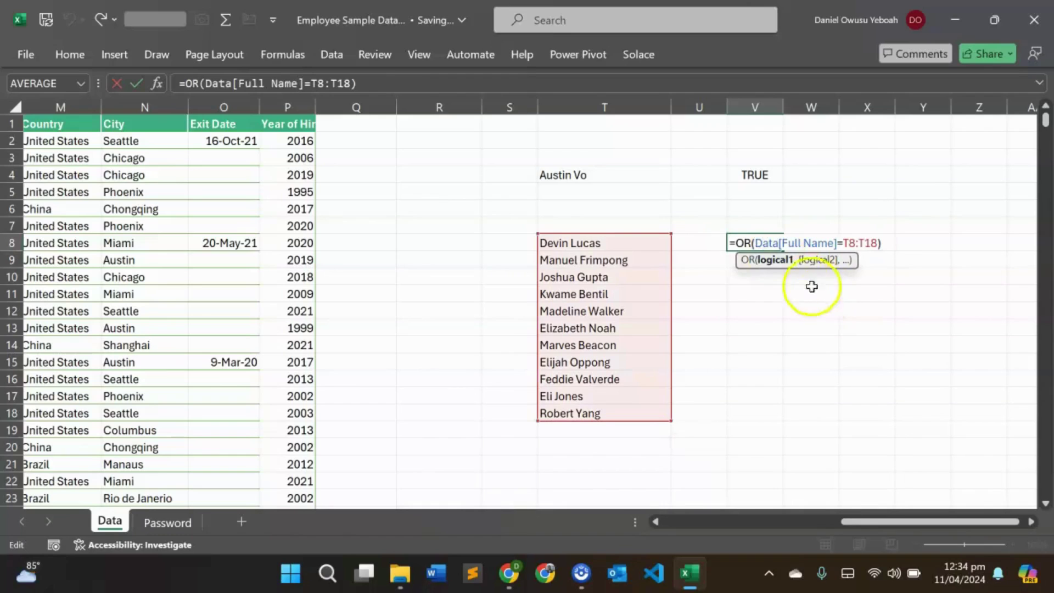
left_click(740, 243)
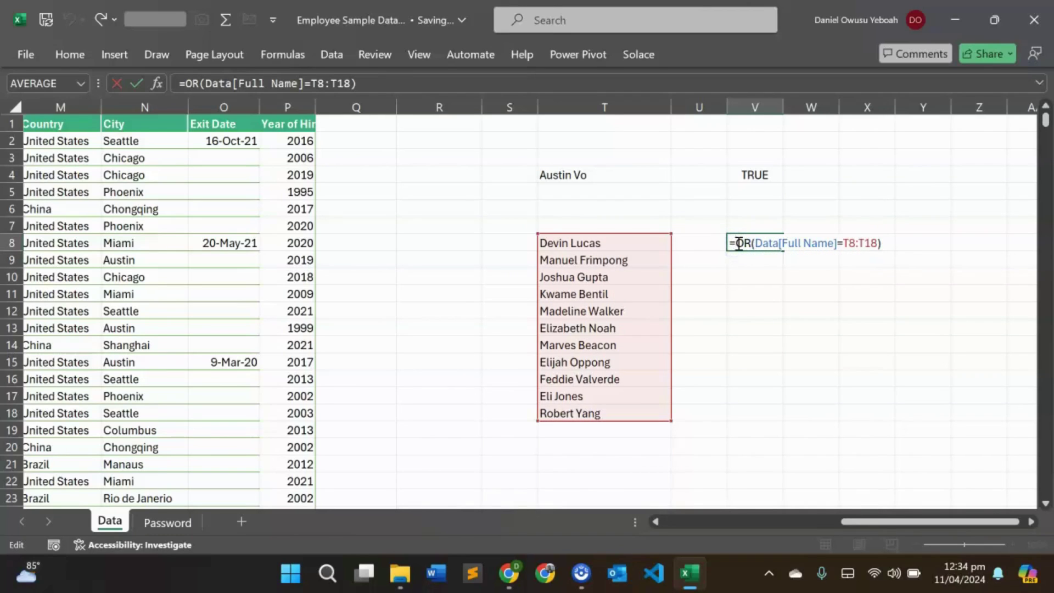
key("Escape")
key("Delete")
- Begin a BYROW formula in V8 with the name list T8:T18 as its array
type("=")
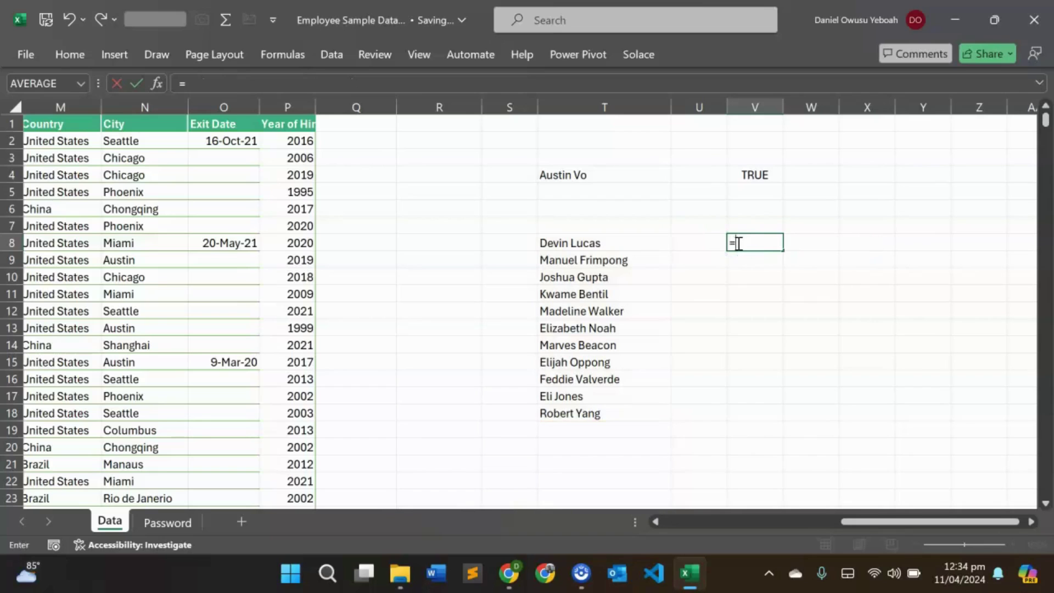
type("BYTQ")
key("BackSpace")
key("BackSpace")
key("Down")
key("Tab")
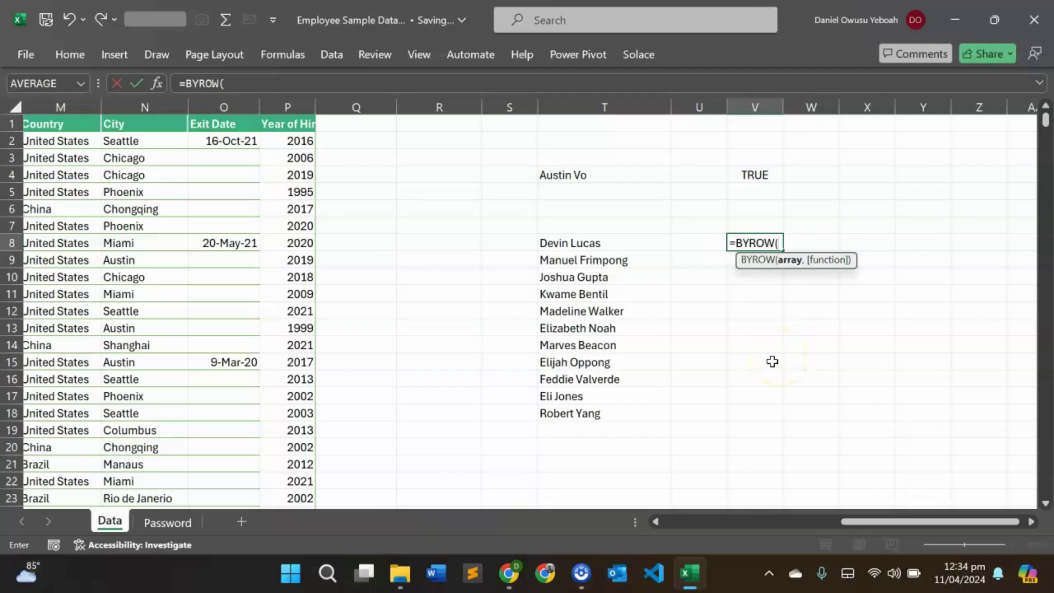
key("Left")
key("Left")
key("ctrl+shift+Down")
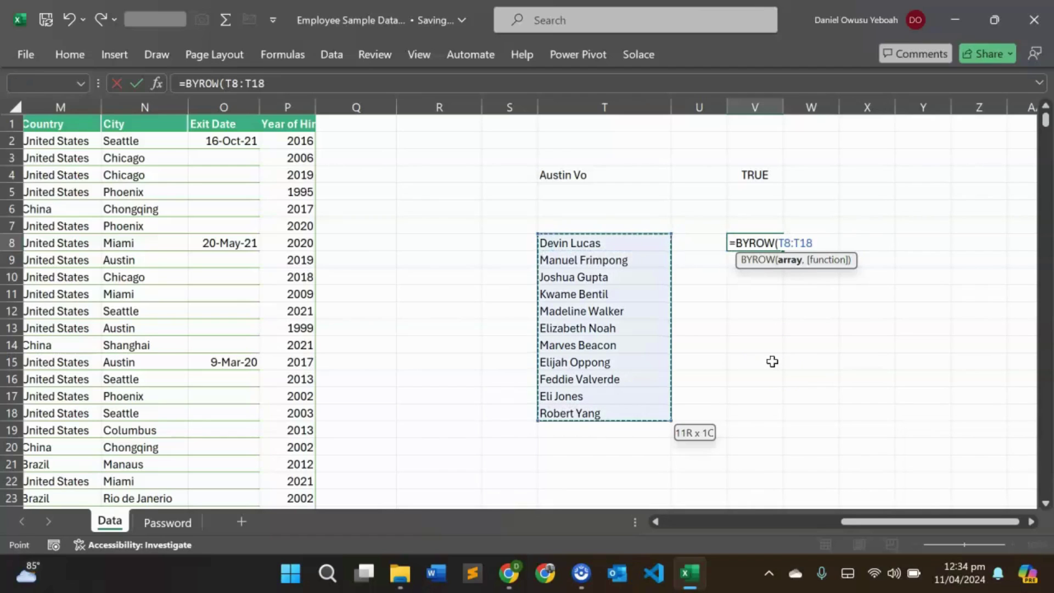
type(",")
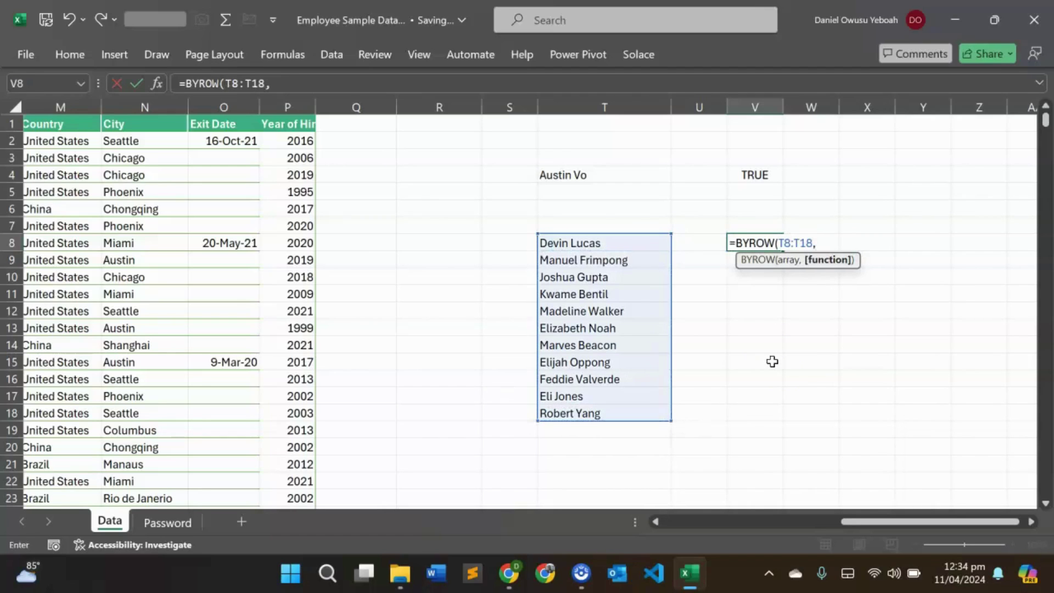
- Complete the BYROW formula in V8 with LAMBDA(X,OR(Data[Full Name]=X)) as its function and enter it
type("LAMBDA")
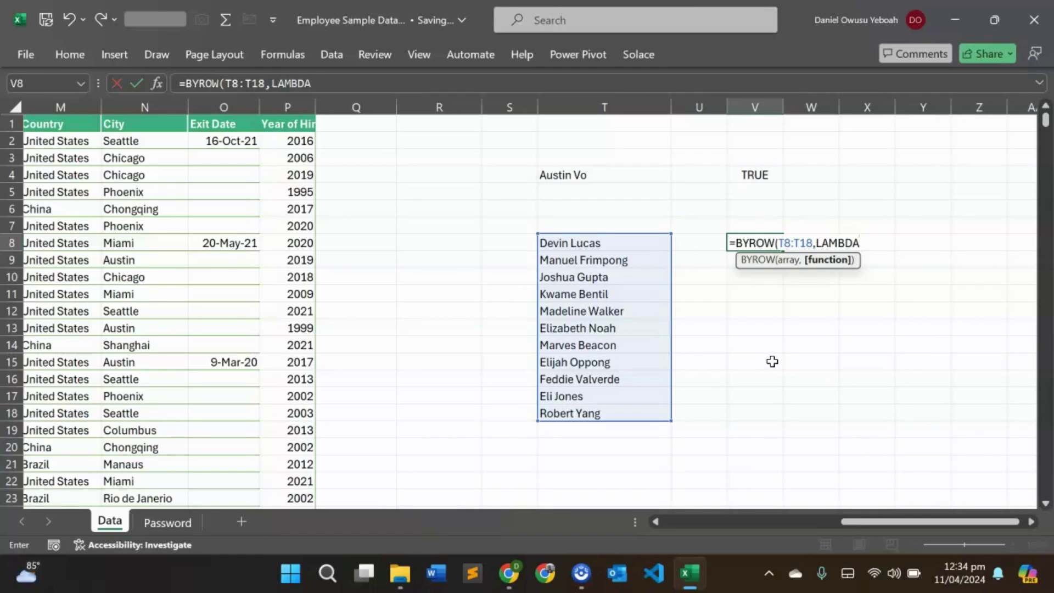
type("(")
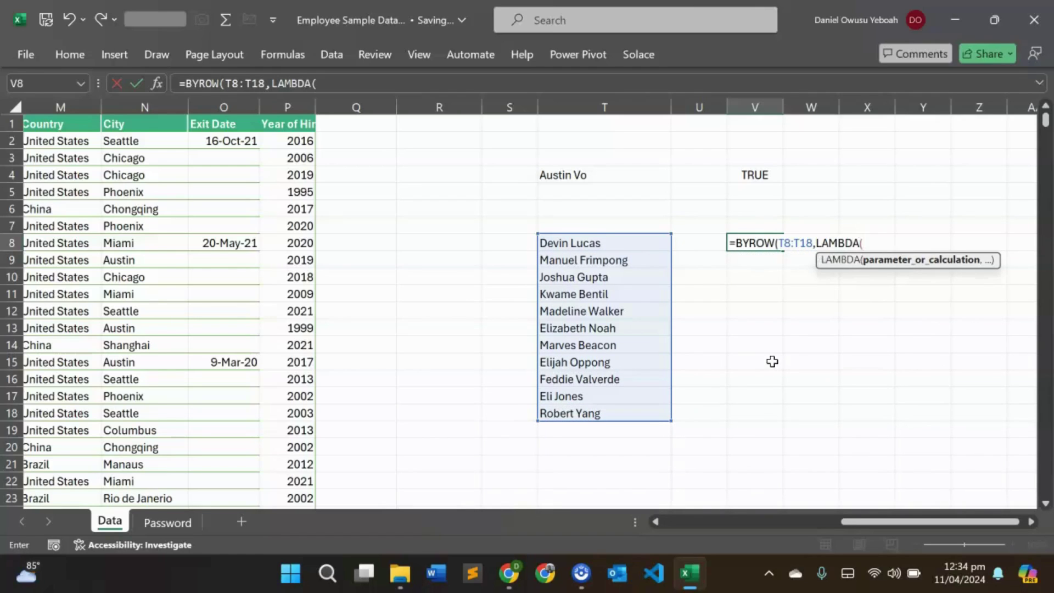
type("X,")
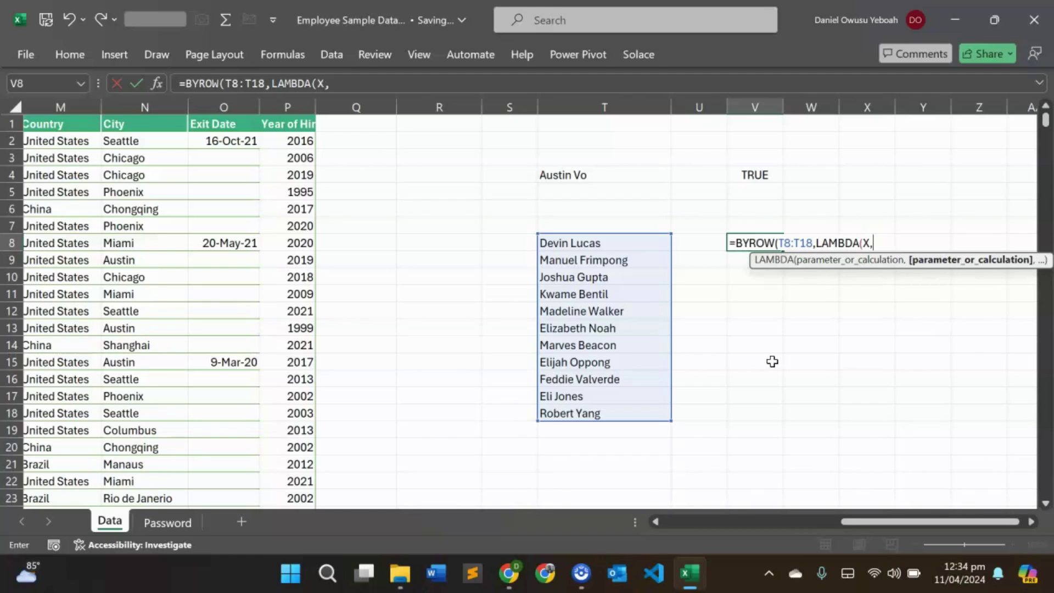
type("OR")
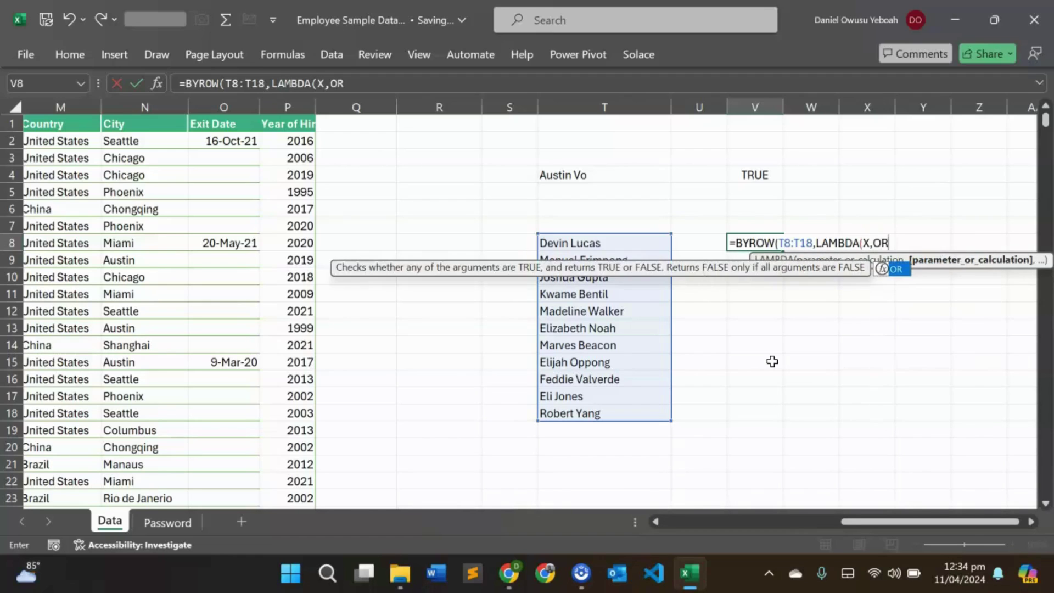
type("(")
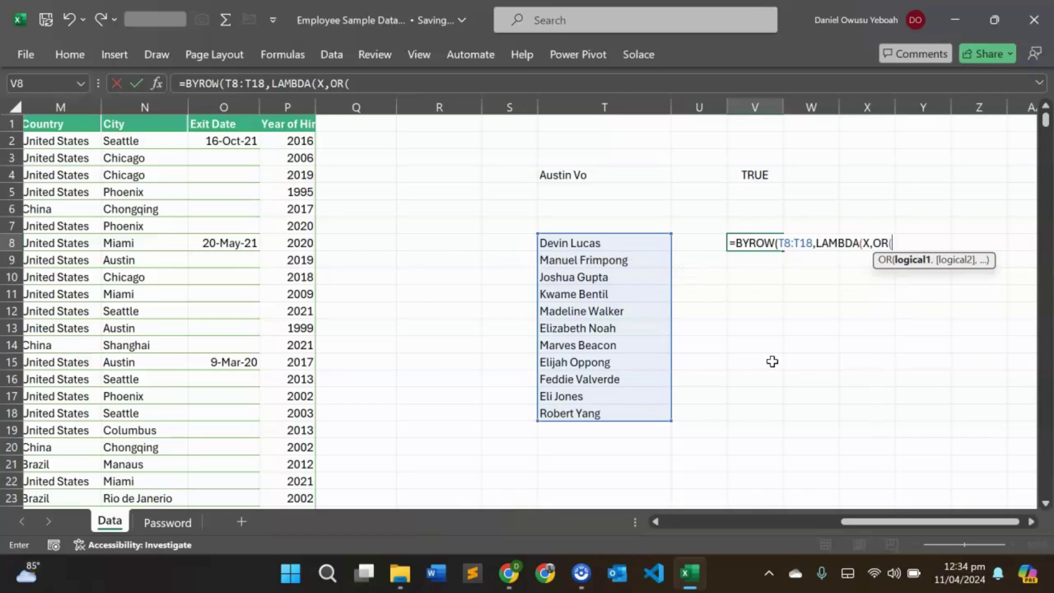
type("DATA")
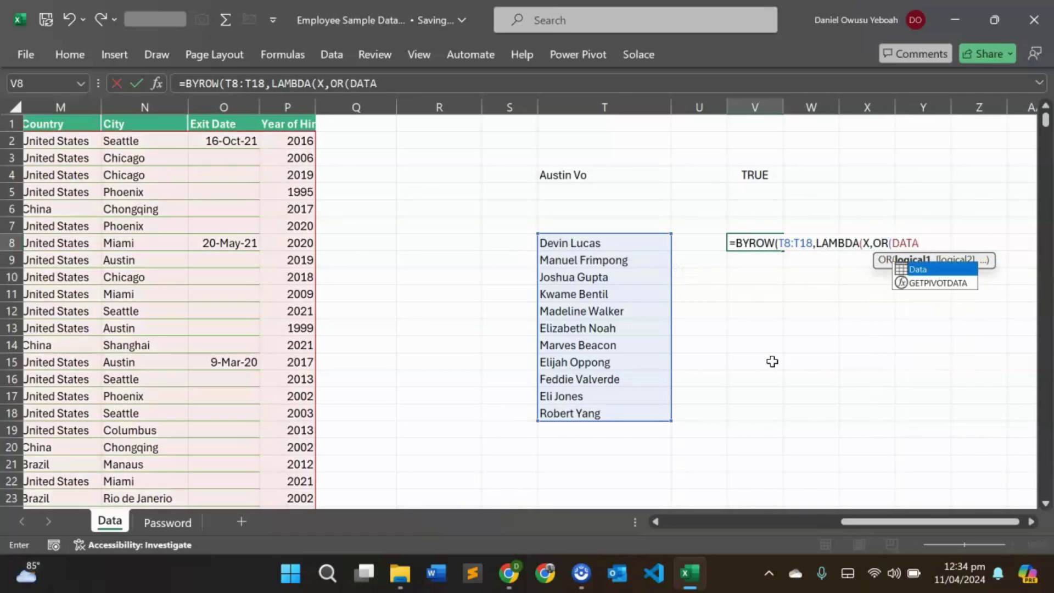
key("Tab")
type("[Fu")
key("Tab")
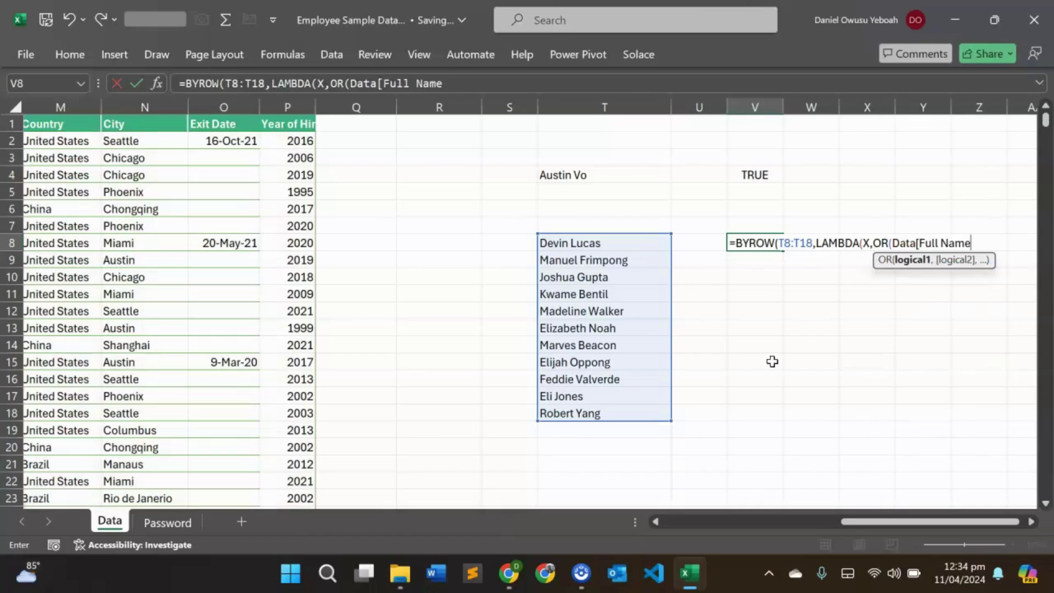
type("]=X))")
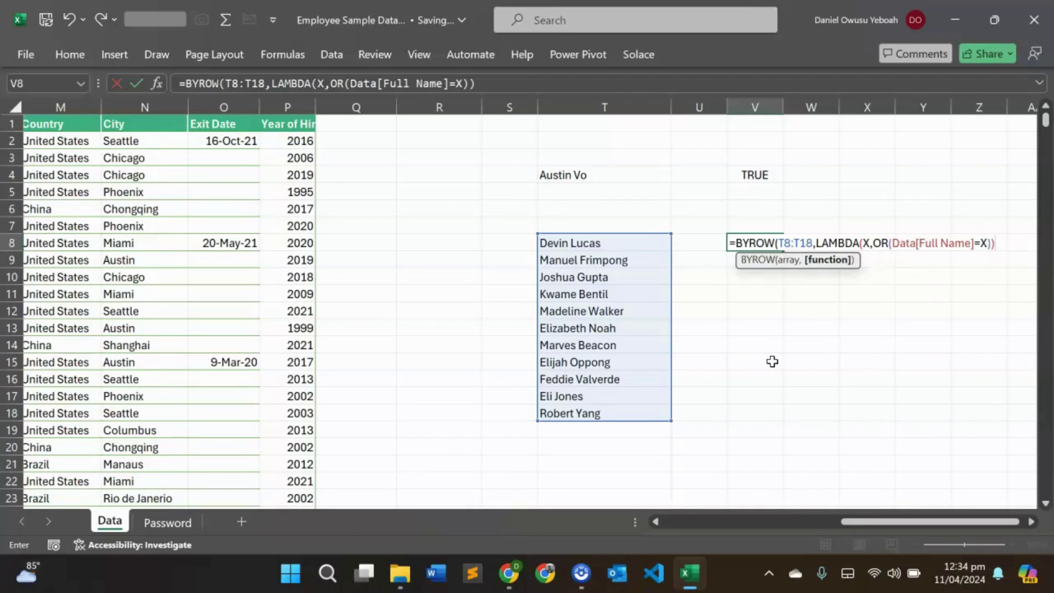
type(")")
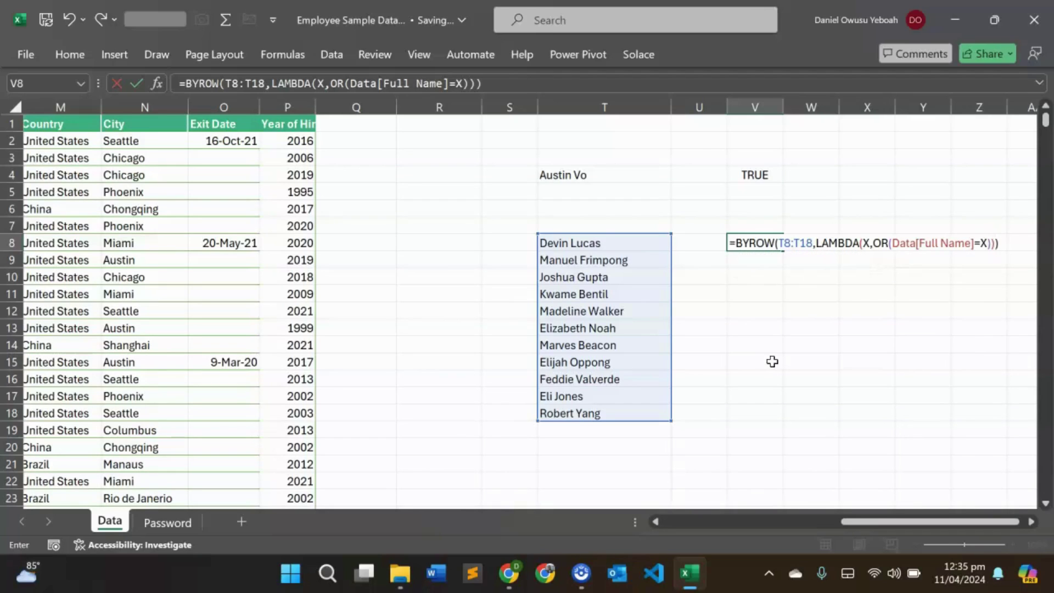
key("Return")
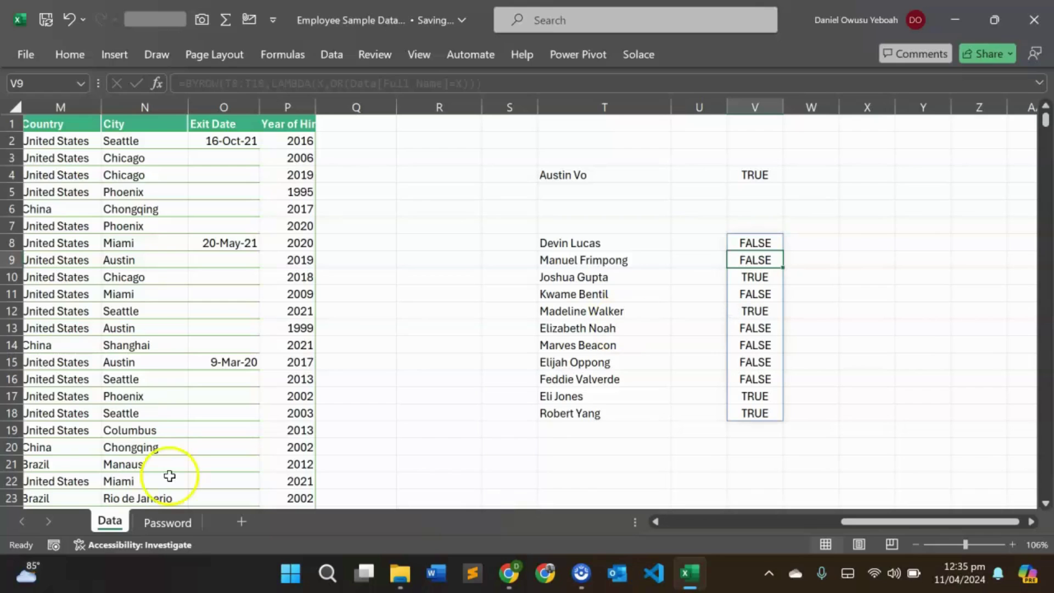
- Open the Password sheet and examine the name list cell D3, the password cell D4 and the detail cells D7:D10
left_click(162, 523)
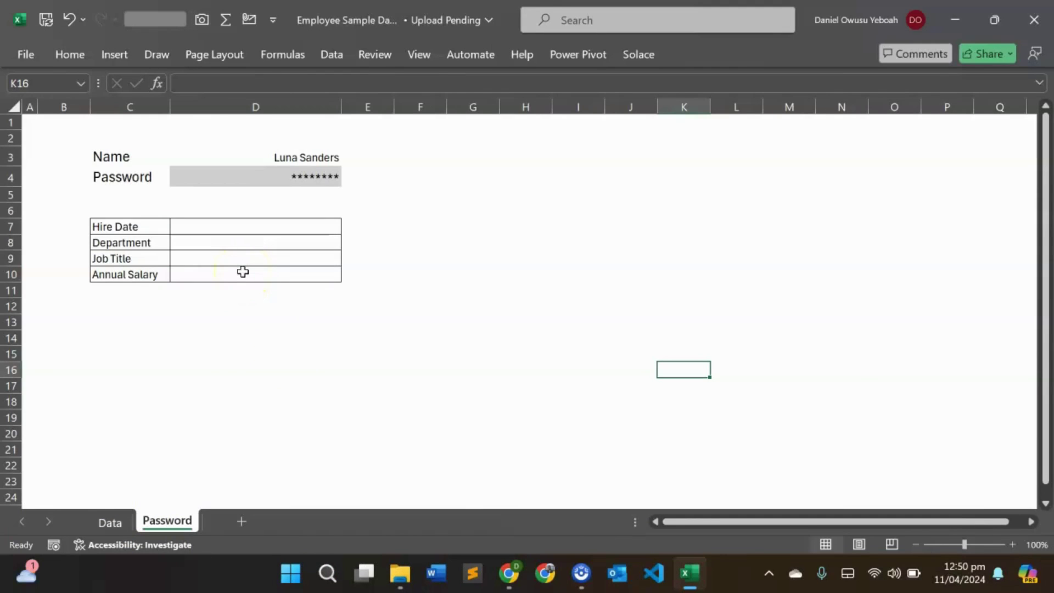
left_click(265, 157)
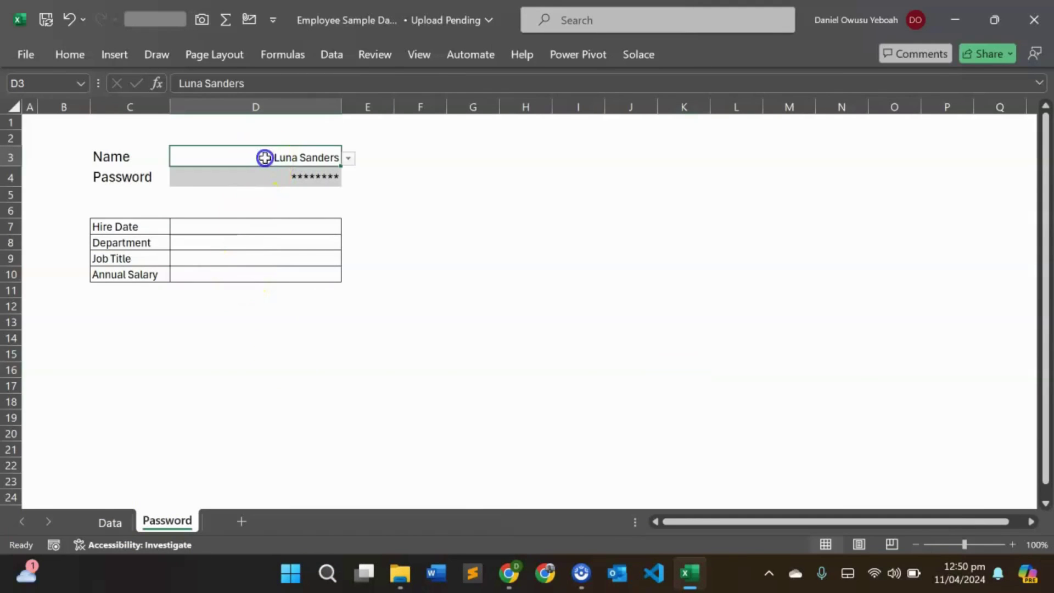
left_click(344, 156)
left_click(332, 157)
left_click(348, 158)
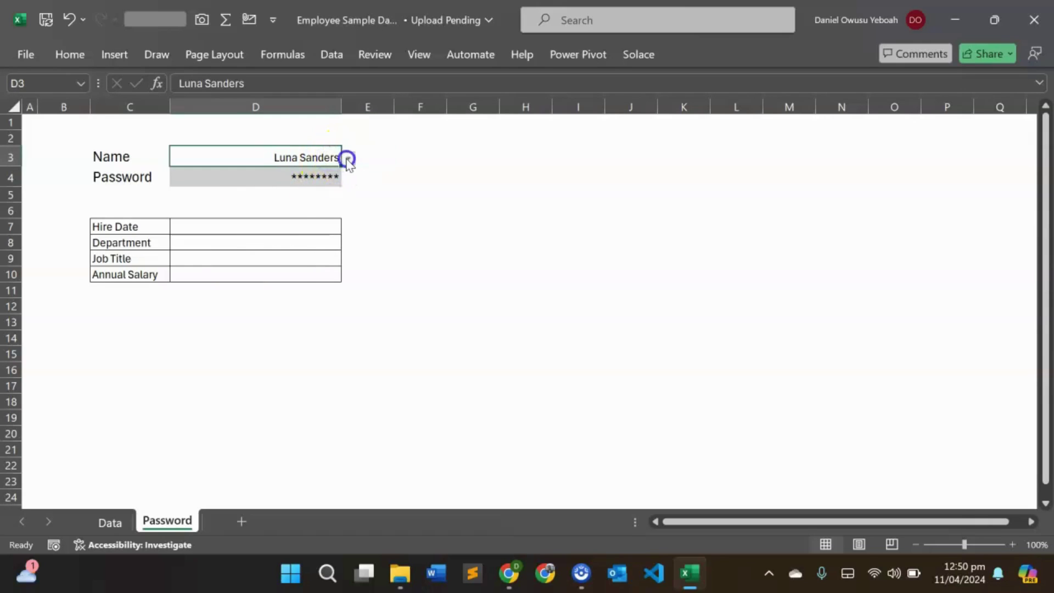
left_click(348, 158)
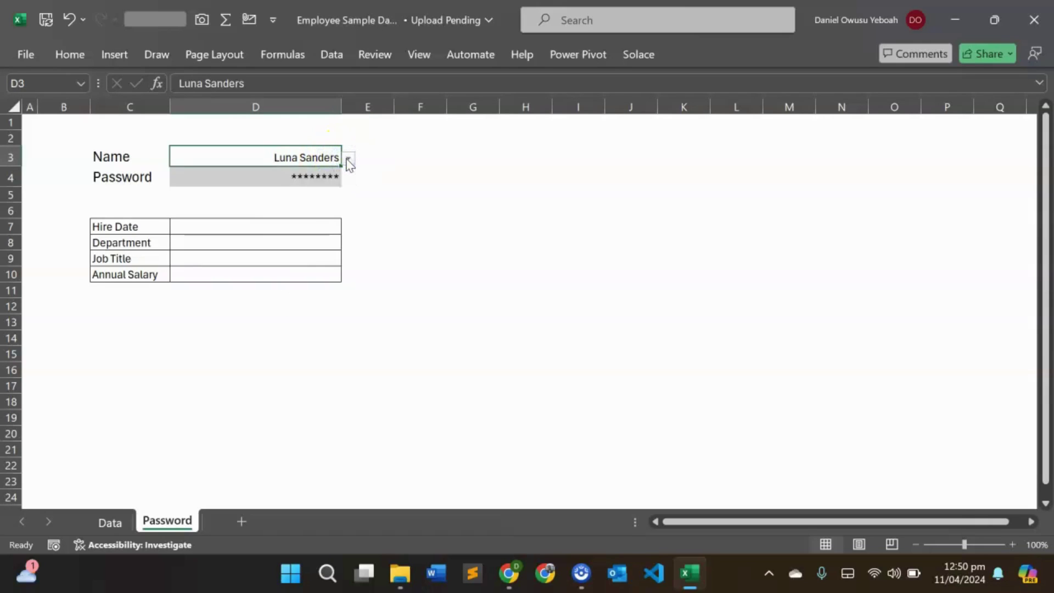
left_click(288, 224)
left_click(292, 247)
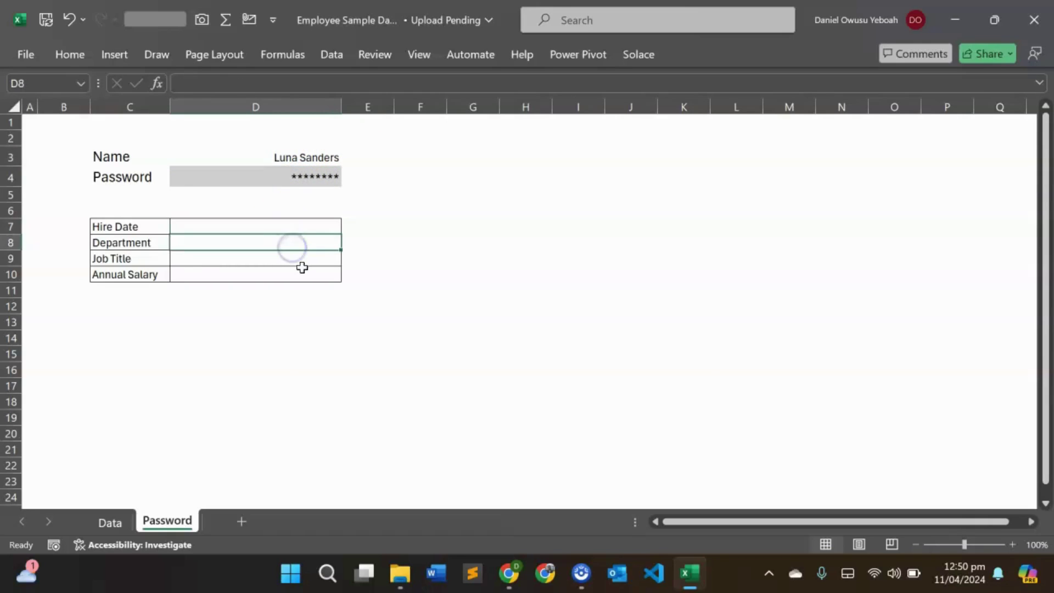
left_click(302, 263)
left_click(305, 275)
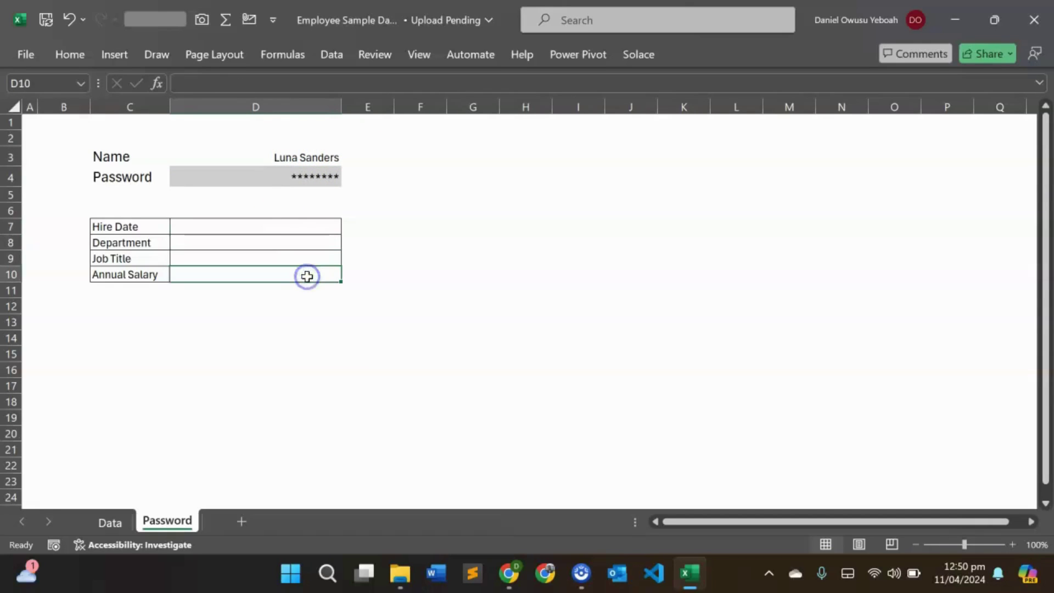
left_click(296, 171)
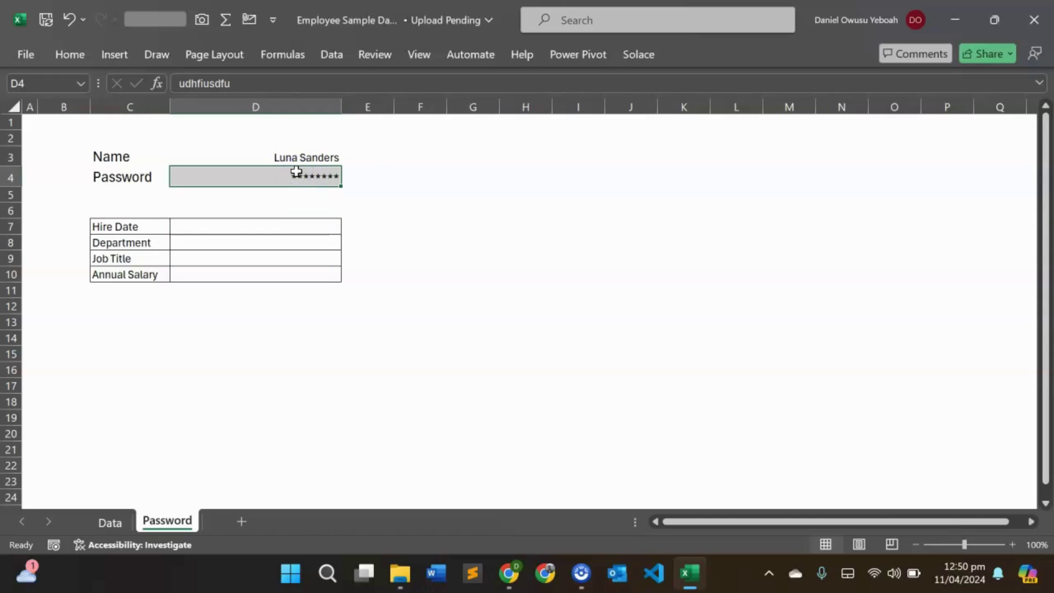
left_click(279, 158)
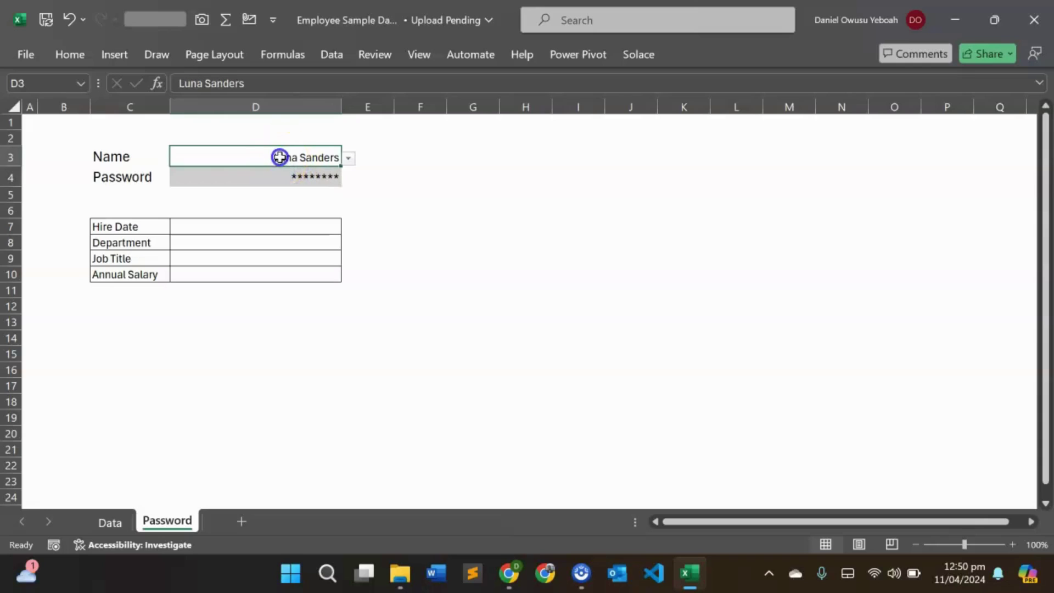
left_click(292, 173)
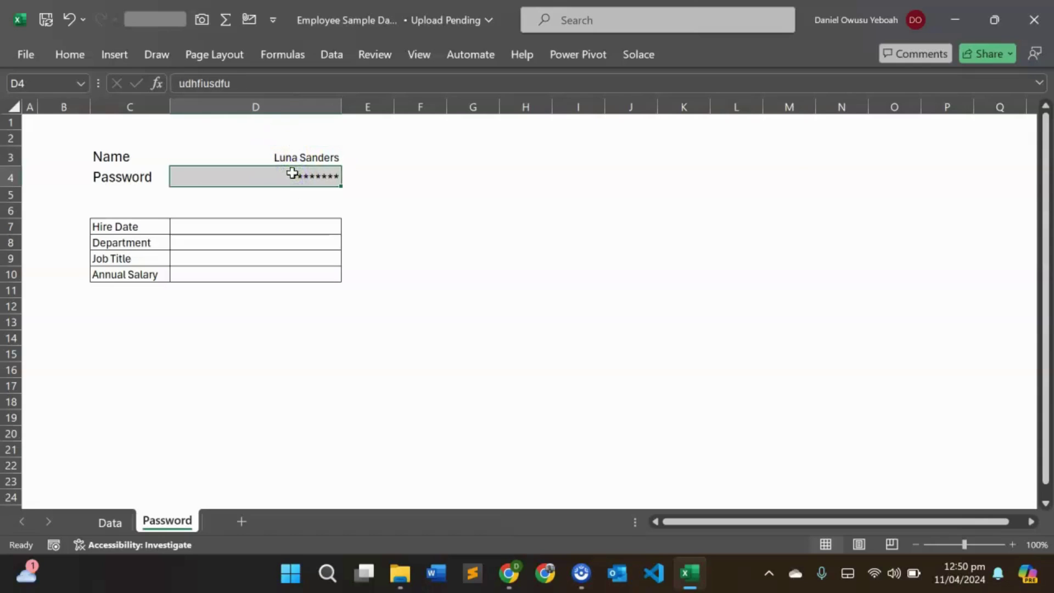
left_click(294, 224)
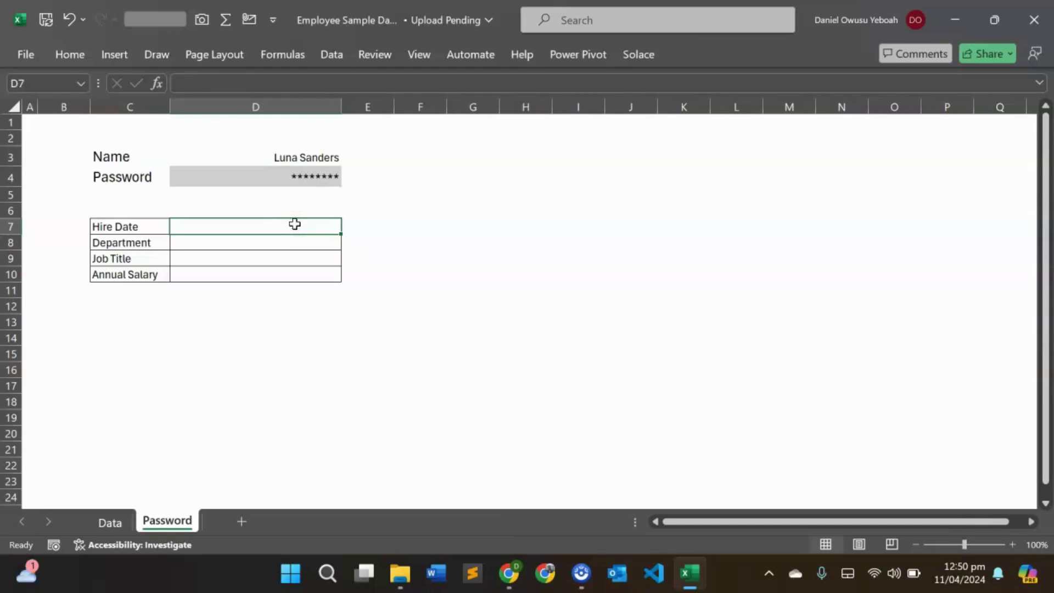
left_click(282, 158)
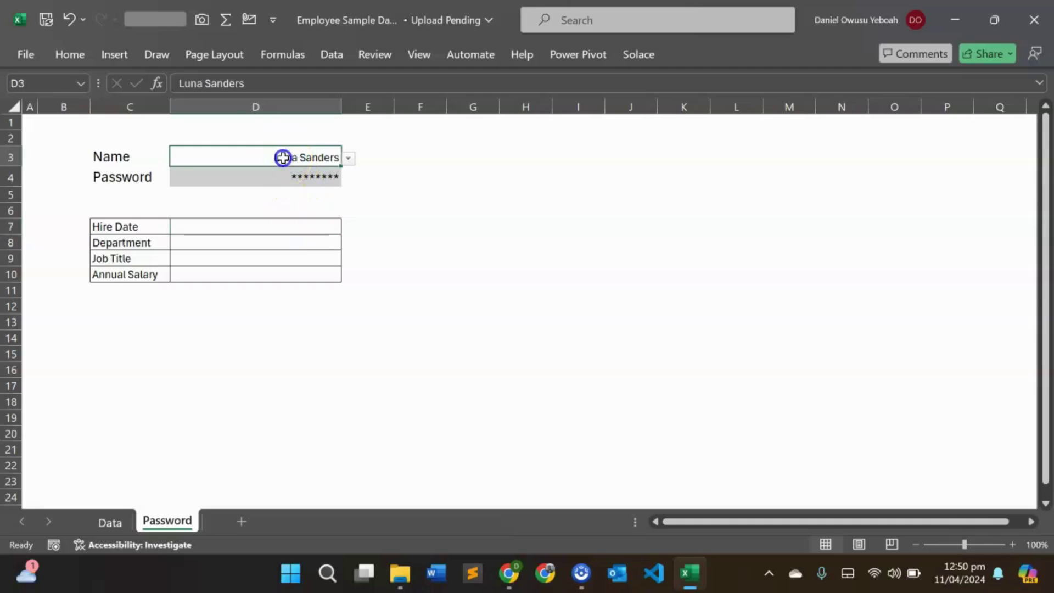
- Begin an IF formula in the Hire Date cell D7 with E4=TRUE as its logical test
left_click(271, 222)
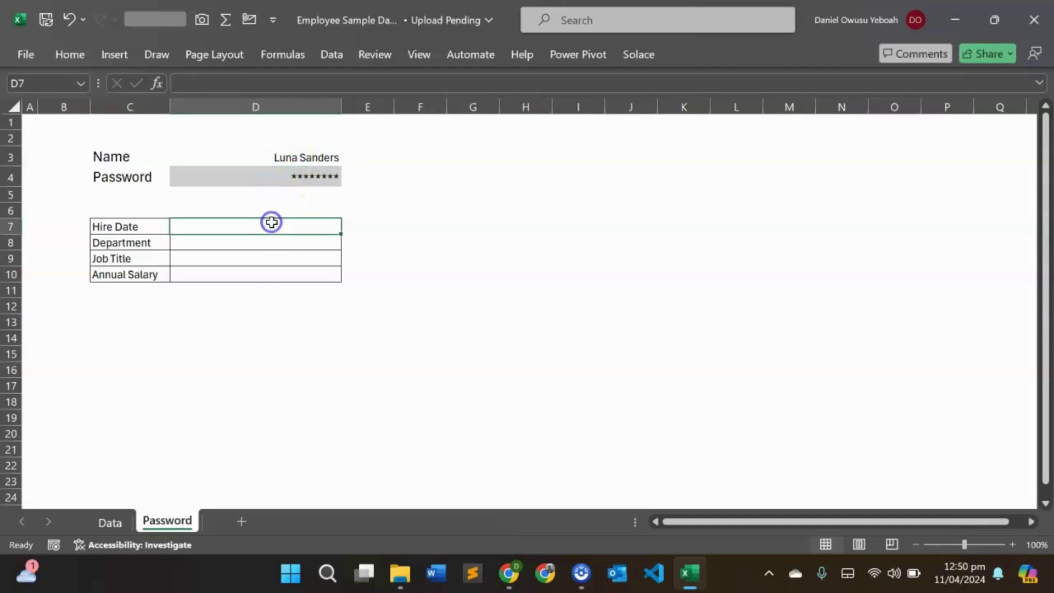
type("=")
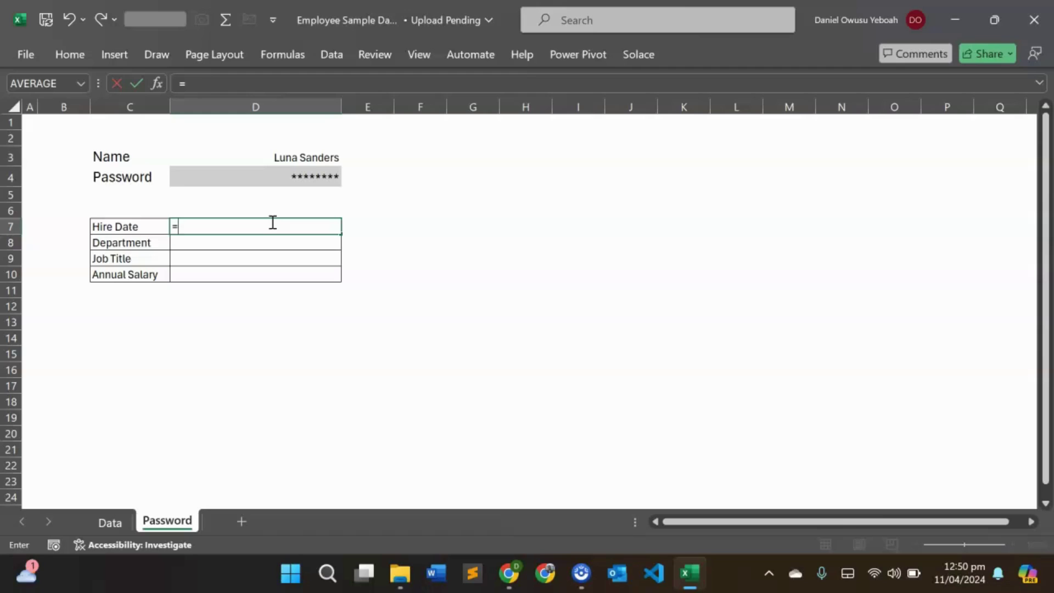
type("IF(")
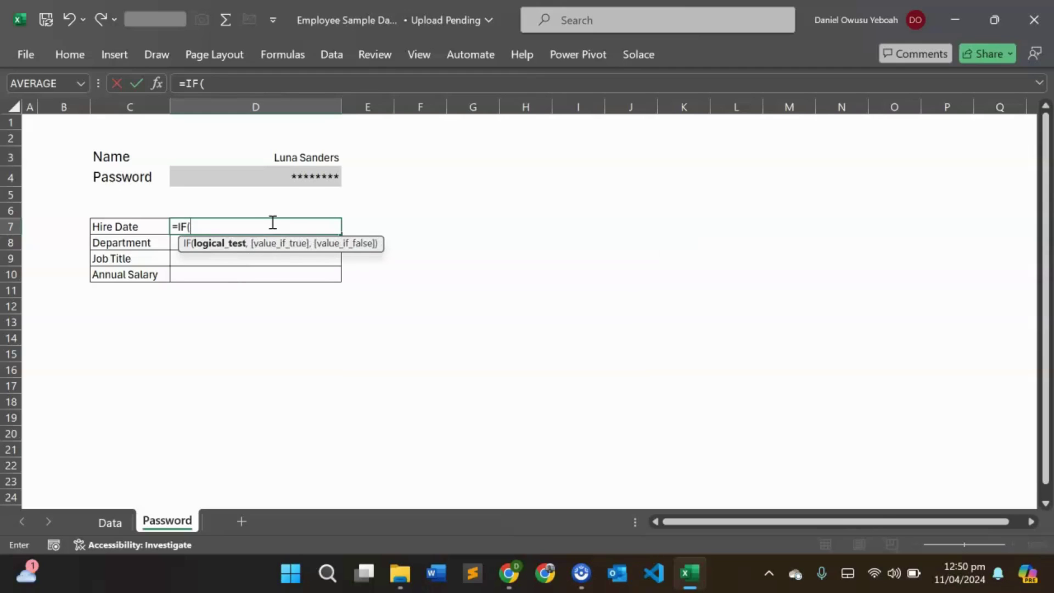
left_click(363, 178)
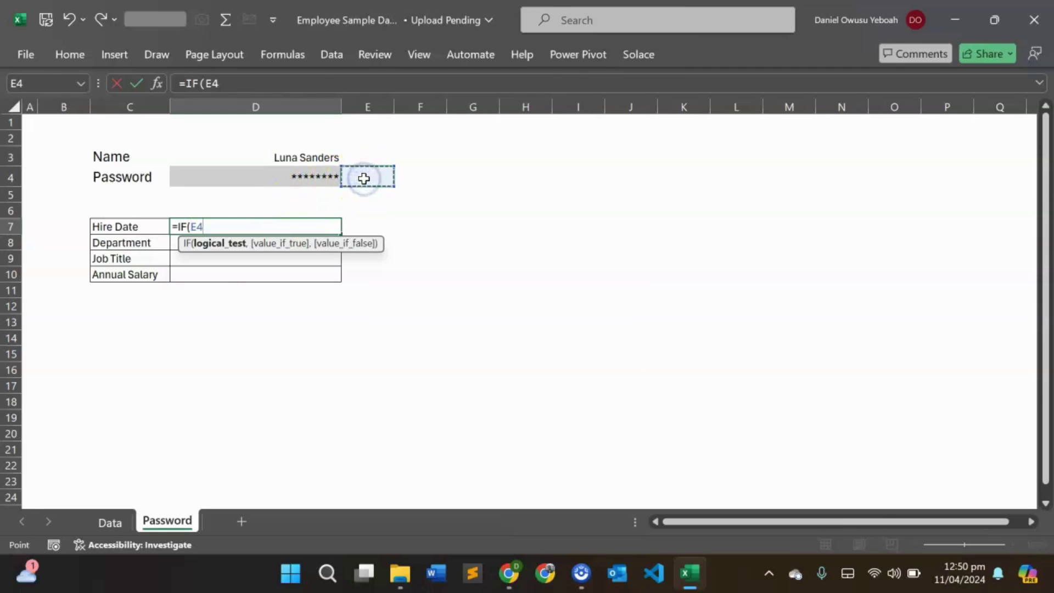
type("=")
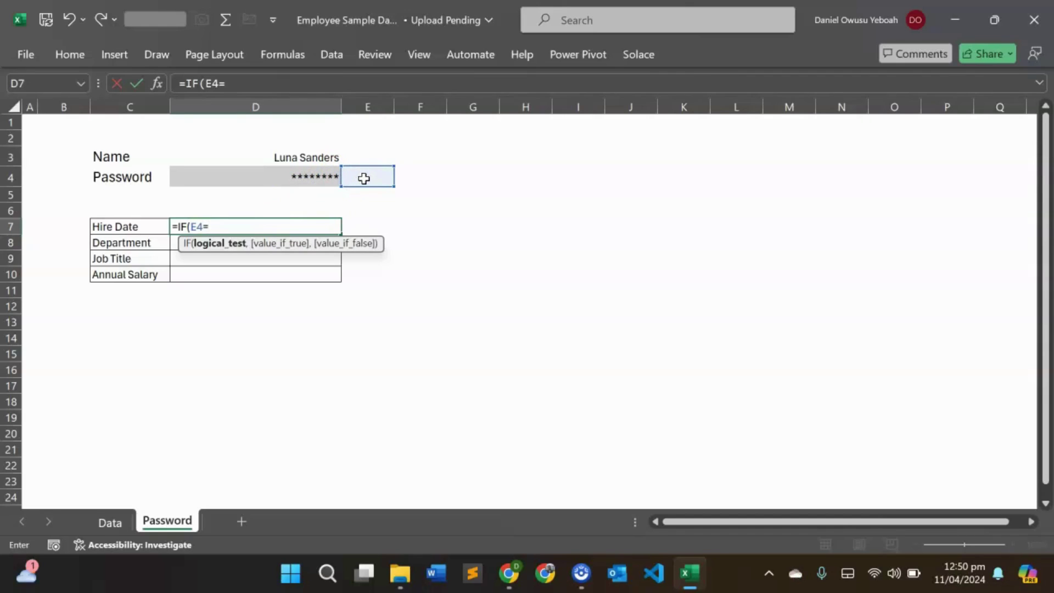
type("TUR")
key("BackSpace")
key("BackSpace")
type("R")
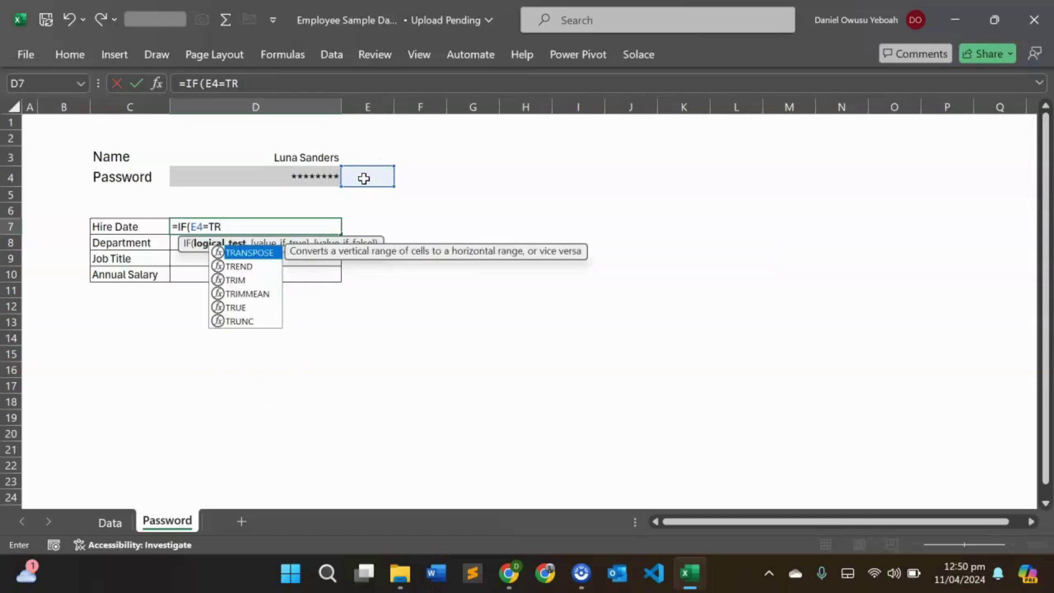
type("UE,SC")
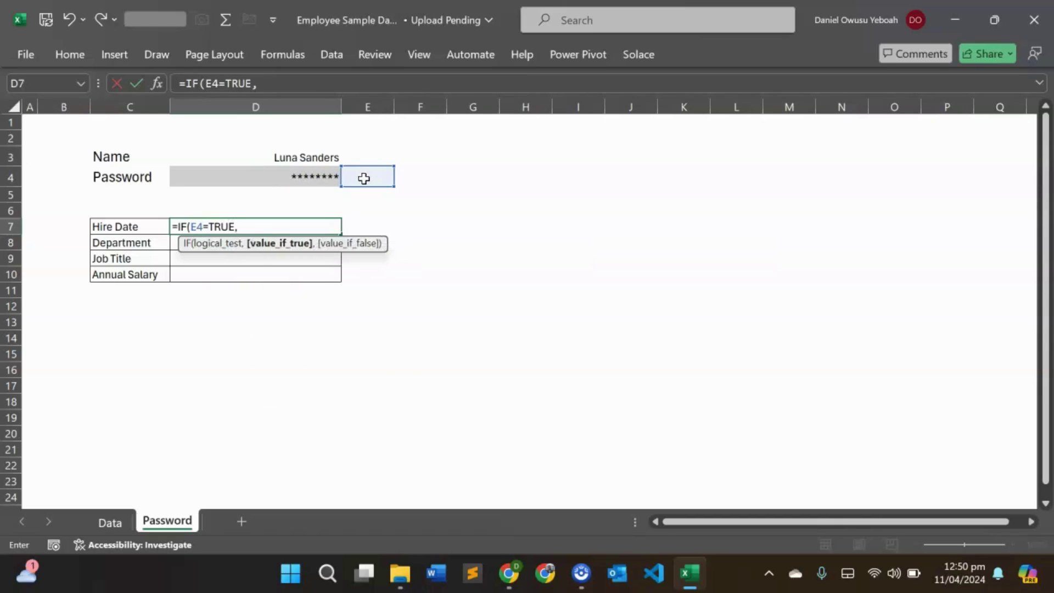
key("BackSpace")
key("BackSpace")
- Add XLOOKUP(D3,Data[Full Name],Data[Hire Date]) as the value if true in D7's IF formula
type("XL")
key("Tab")
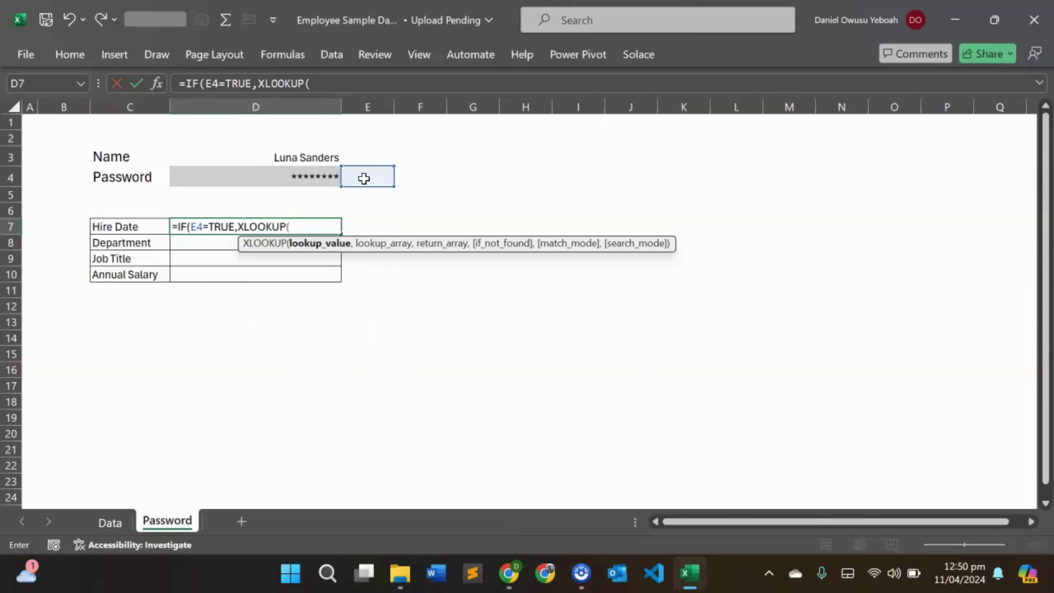
left_click(280, 161)
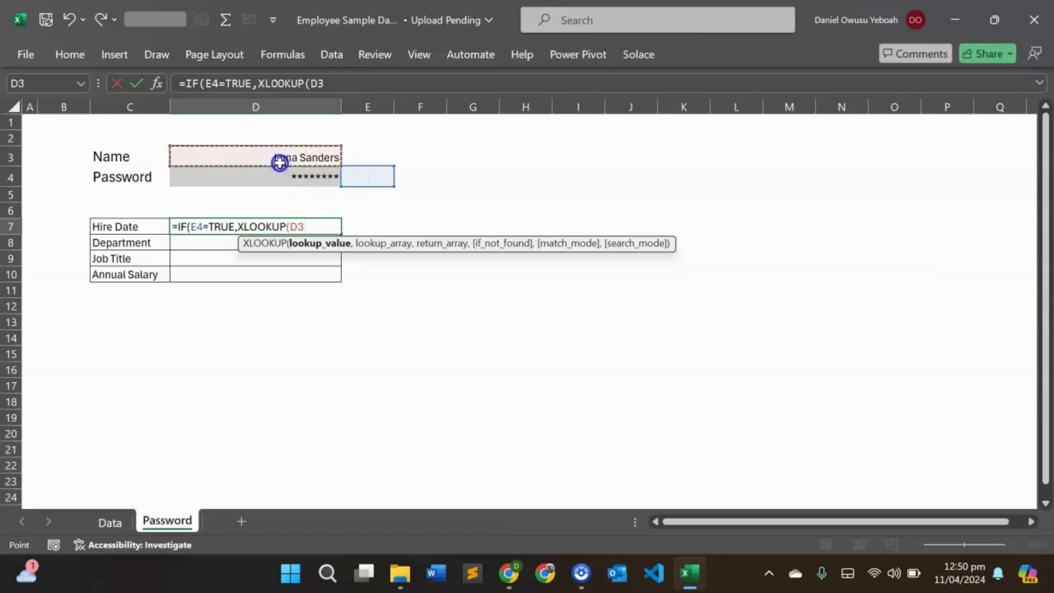
type(",Data")
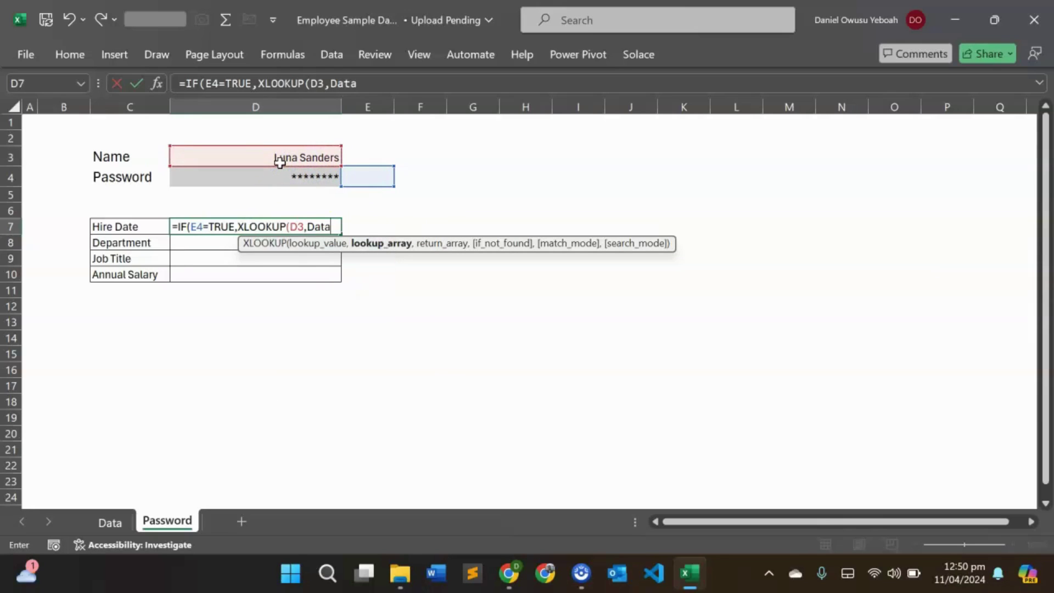
type("[F")
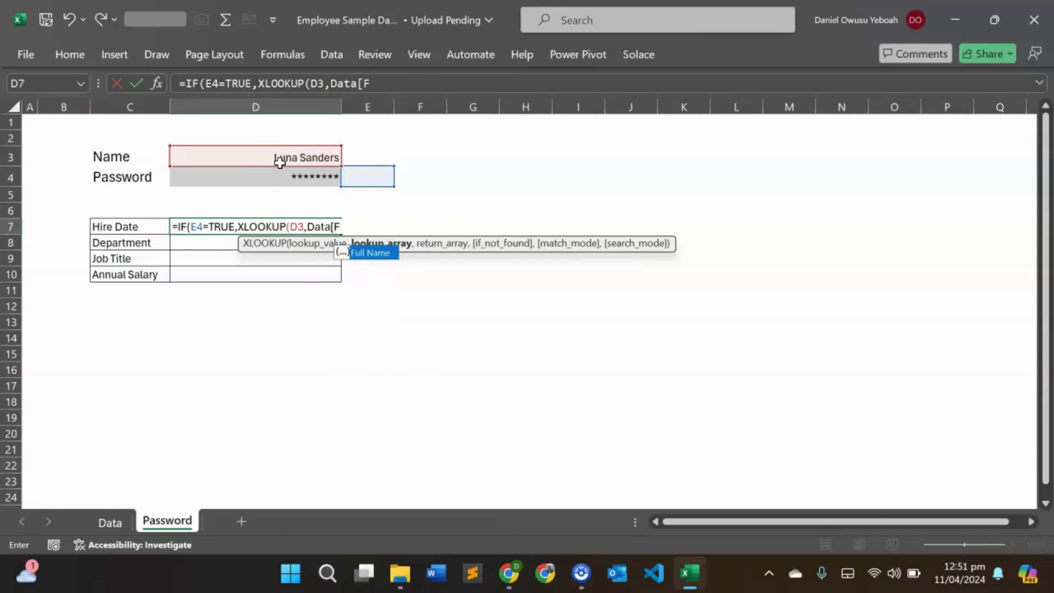
key("Tab")
type("],")
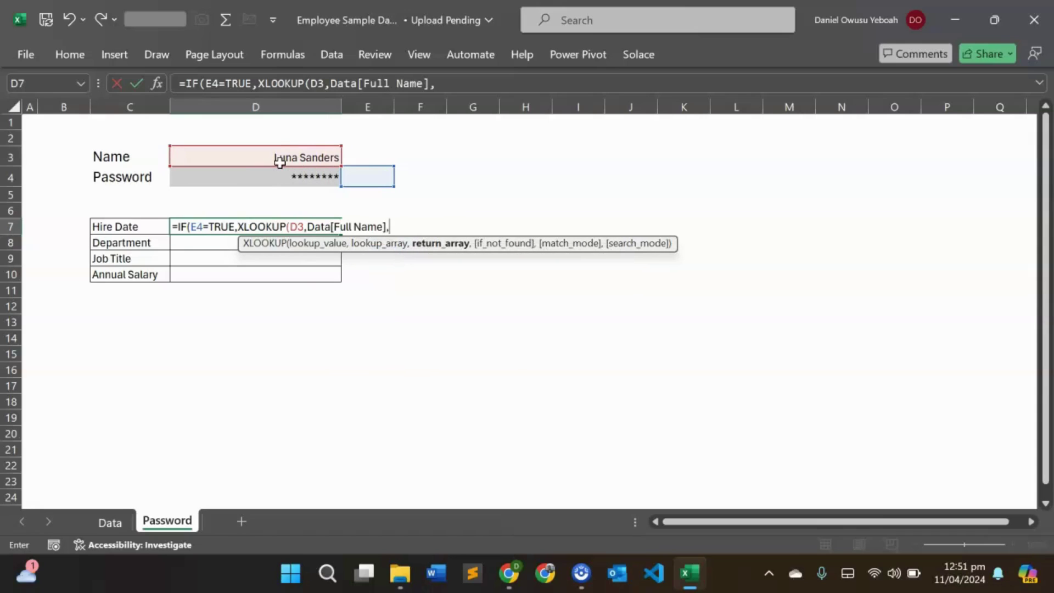
type("Data[H")
key("Tab")
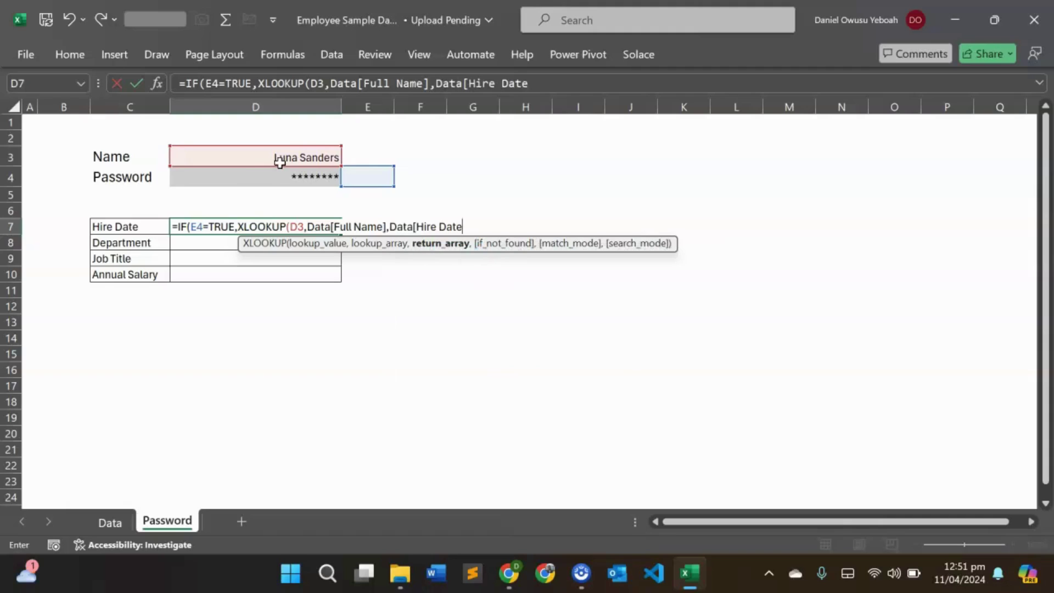
type("])")
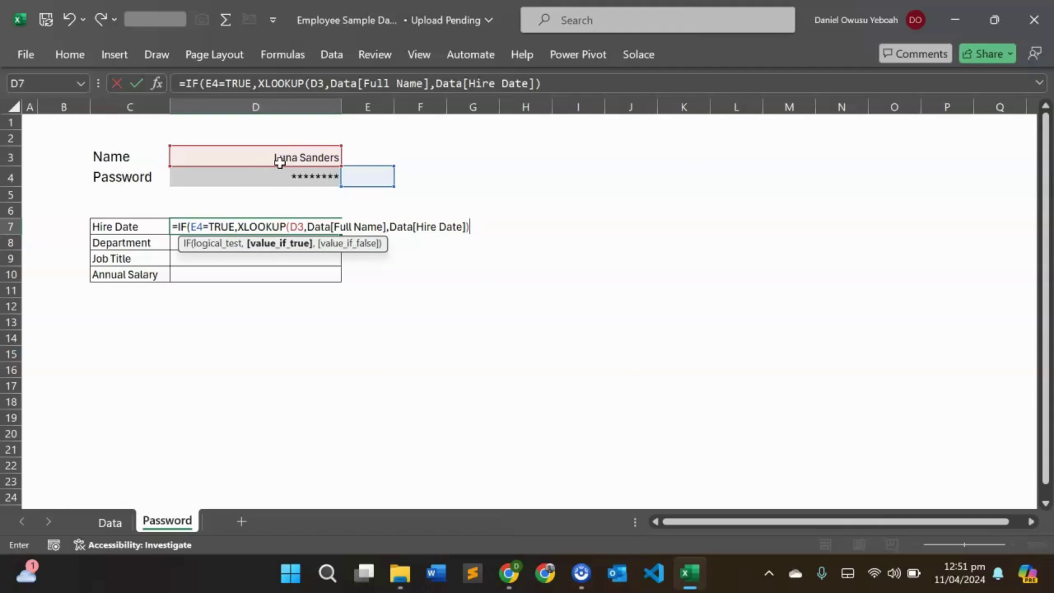
- Complete D7's IF formula with "Provide correct password" as the value if false and enter it
type("),\"")
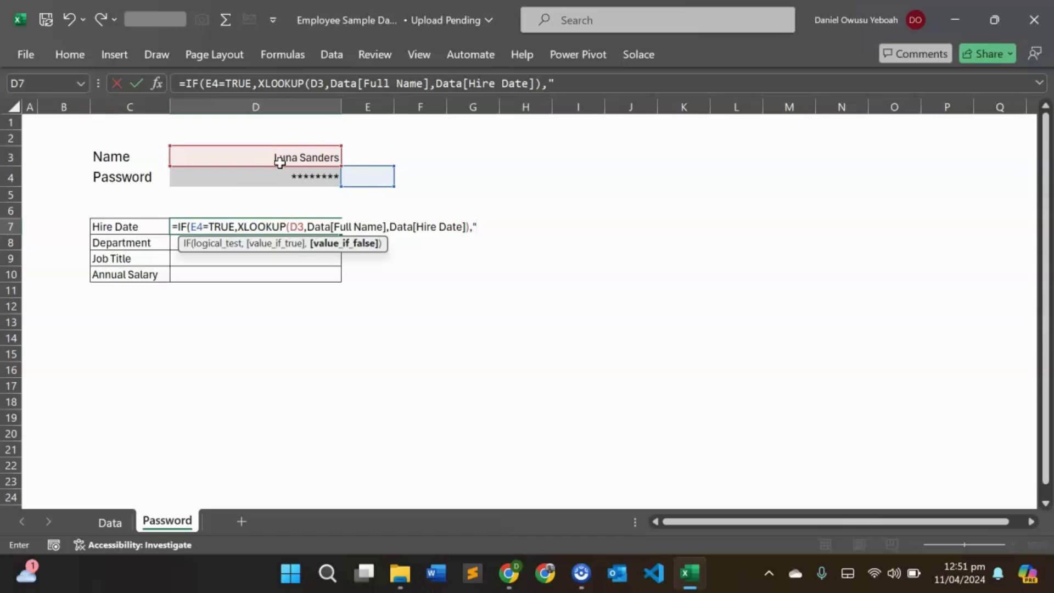
type("Provide")
key("Caps_Lock")
type("corre")
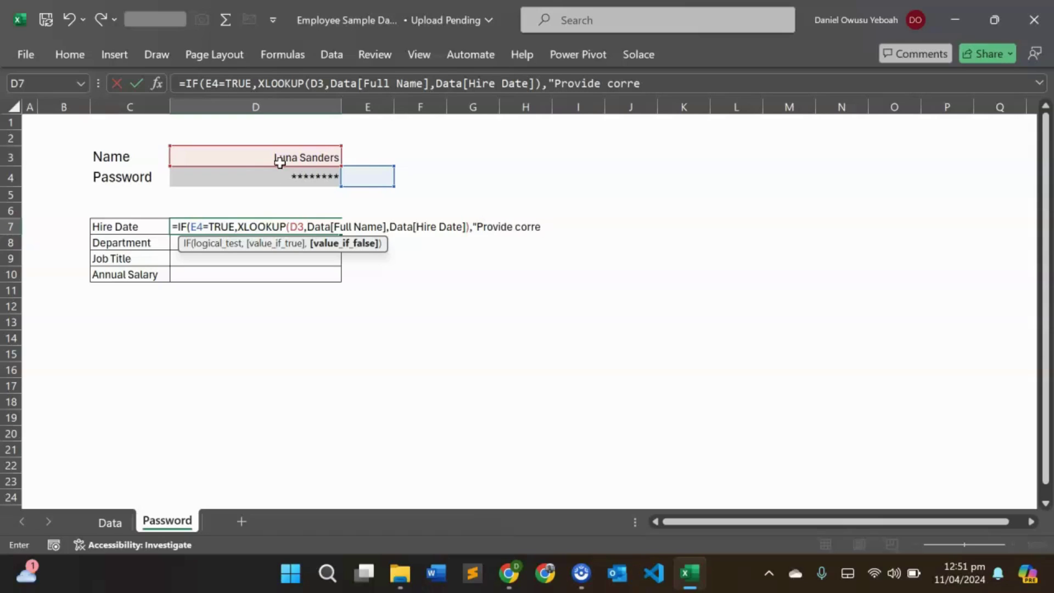
type("ct password")
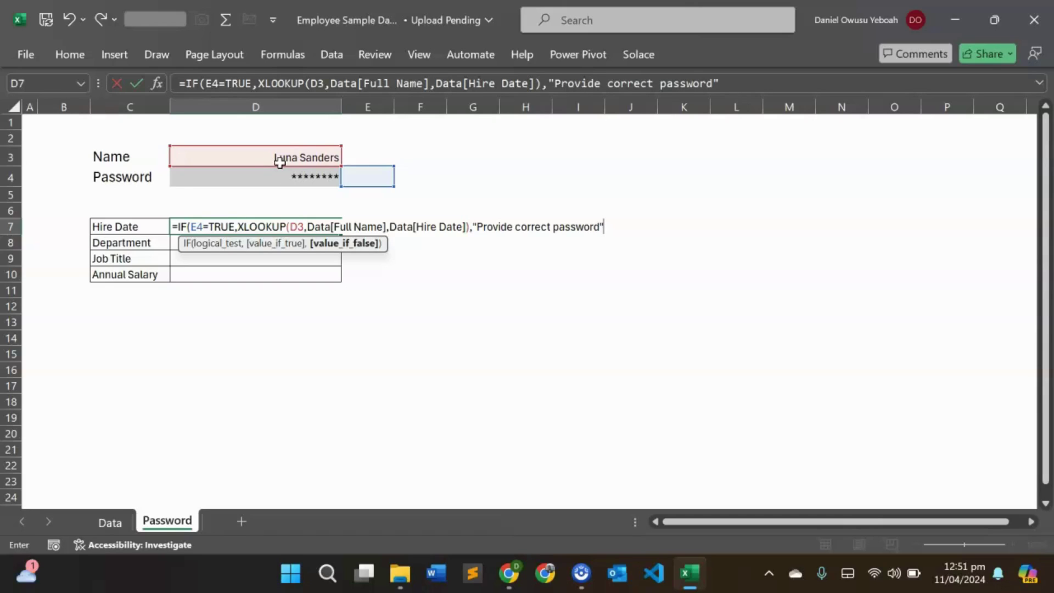
type("\")")
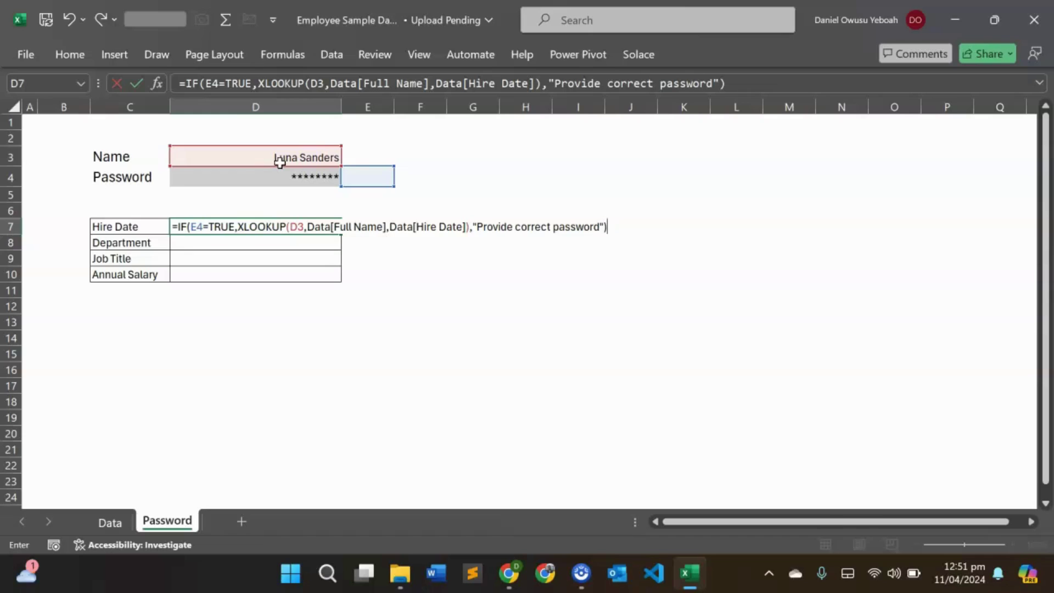
key("Return")
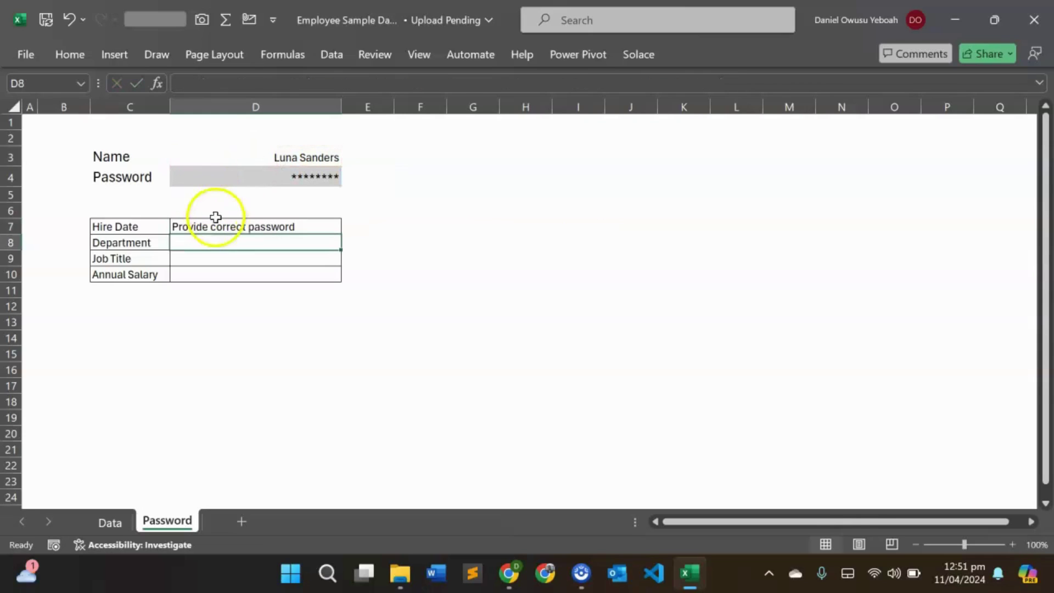
left_click(217, 226)
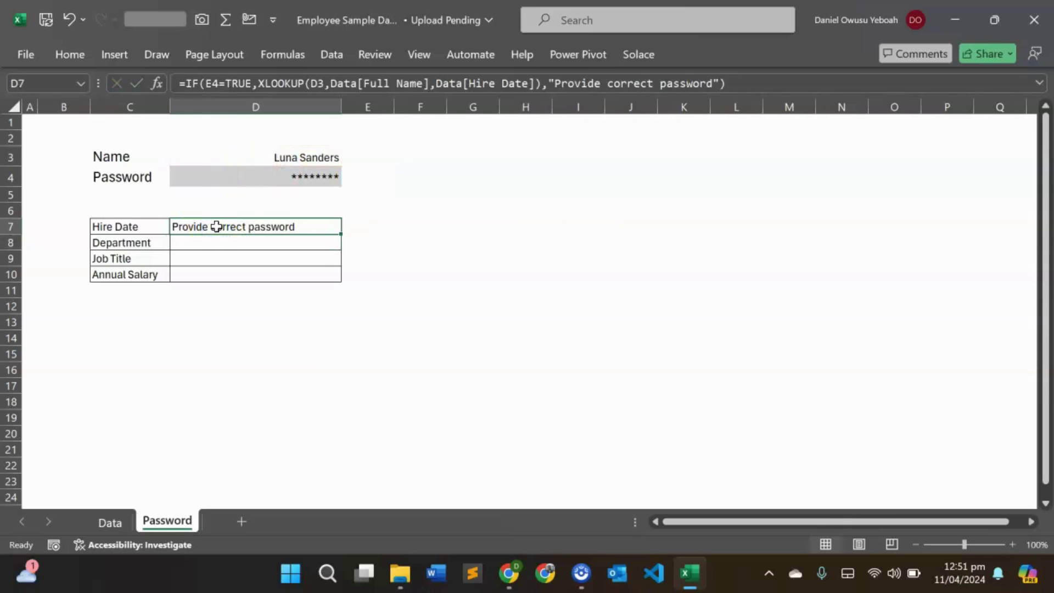
left_click(365, 181)
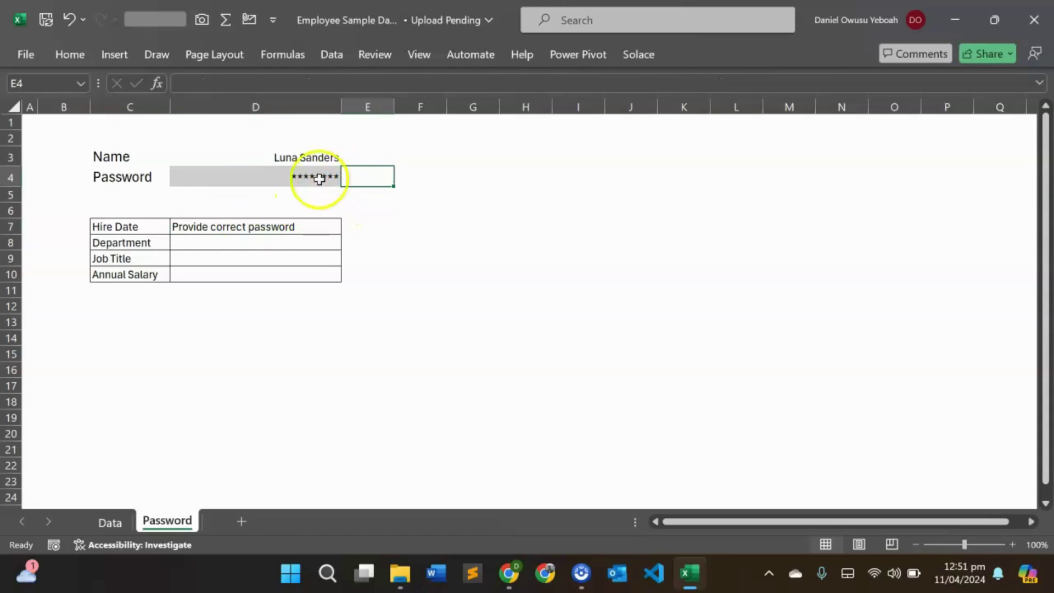
- Reuse D7's IF formula in the Department cell D8, with Data[Department] as the XLOOKUP return array
left_click(285, 227)
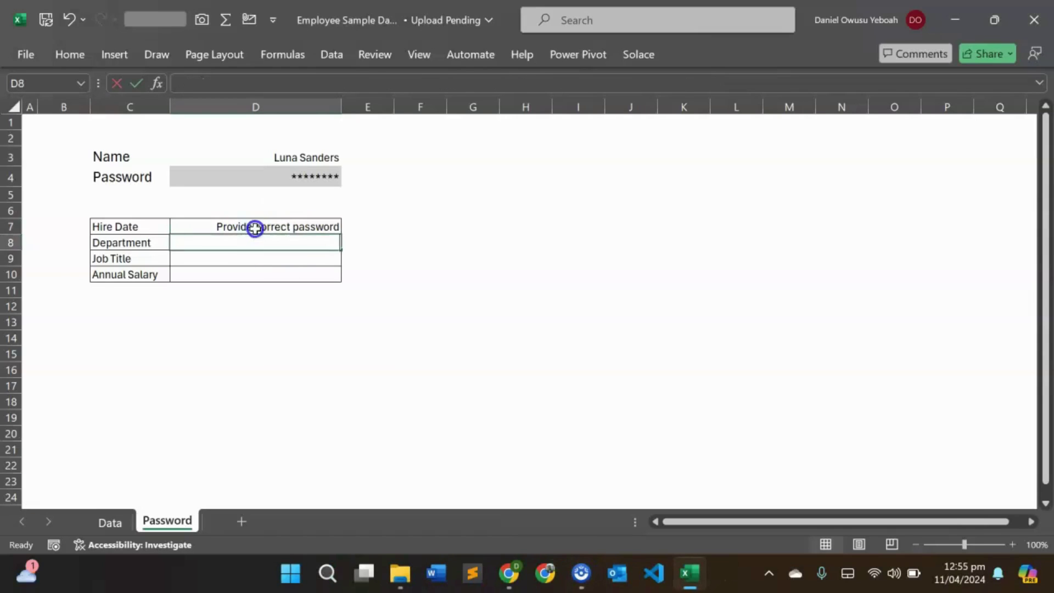
key("F2")
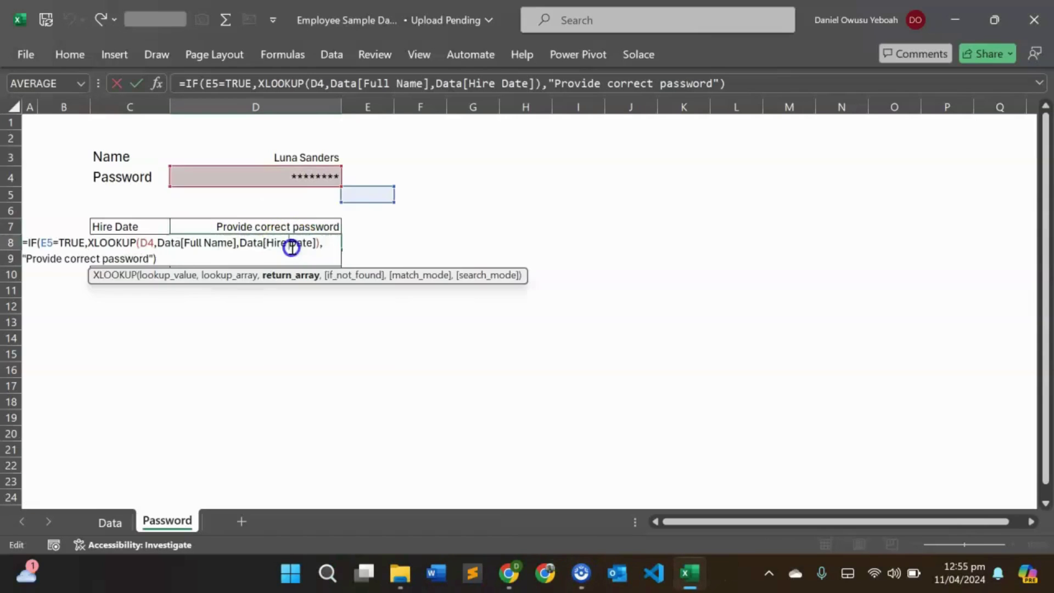
key("Escape")
double_click(266, 247)
type("H")
mouse_move(268, 247)
left_mouse_down()
mouse_move(312, 247)
mouse_move(265, 258)
left_mouse_up()
key("Tab")
key("Return")
- Change the XLOOKUP return array in the Job Title cell D9 to Data[Job Title]
key("F2")
type("J")
key("Tab")
key("Return")
- Replace Data[Hire Date] with Data[Annual Salary] as the XLOOKUP return array in the Annual Salary cell D10
key("F2")
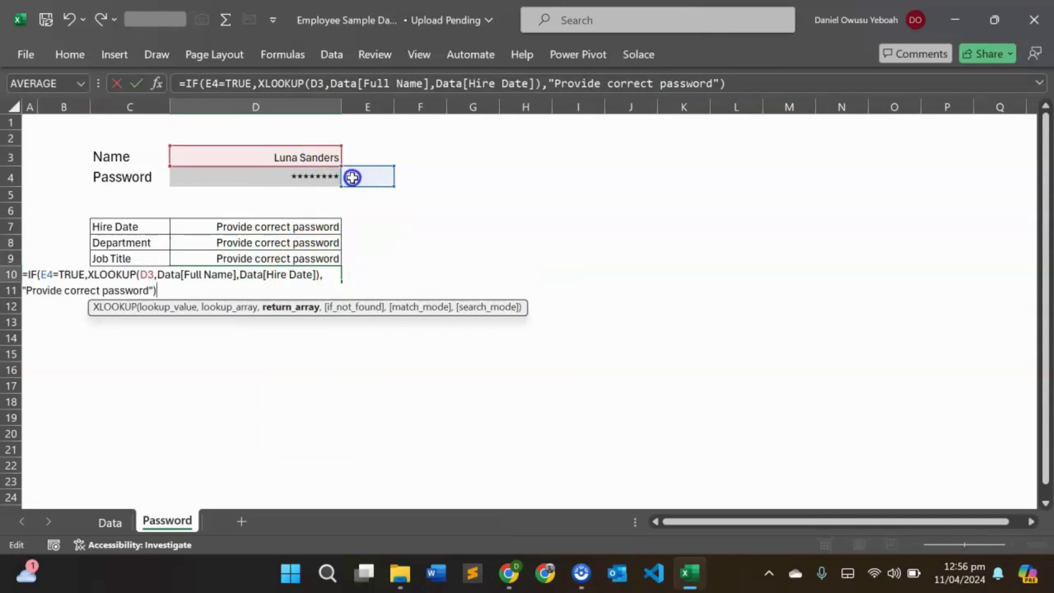
key("Return")
double_click(313, 275)
left_click_drag(314, 275, 266, 275)
key("BackSpace")
type("An")
key("Tab")
key("Return")
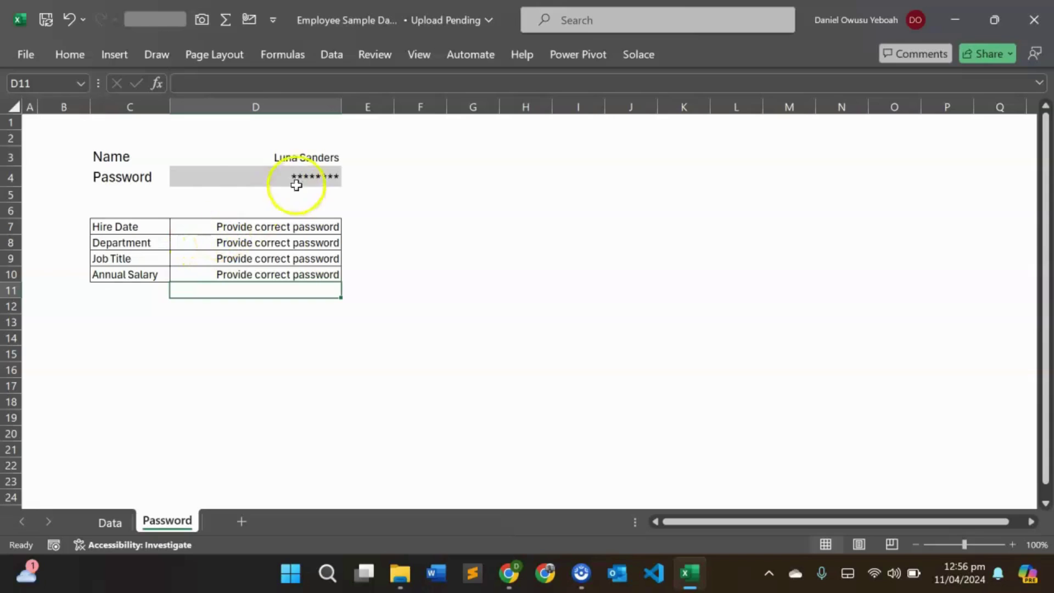
- Copy the employee password in E8 of the Data sheet and paste it into the password cell D4 on the Password sheet
left_click(244, 156)
left_click(253, 175)
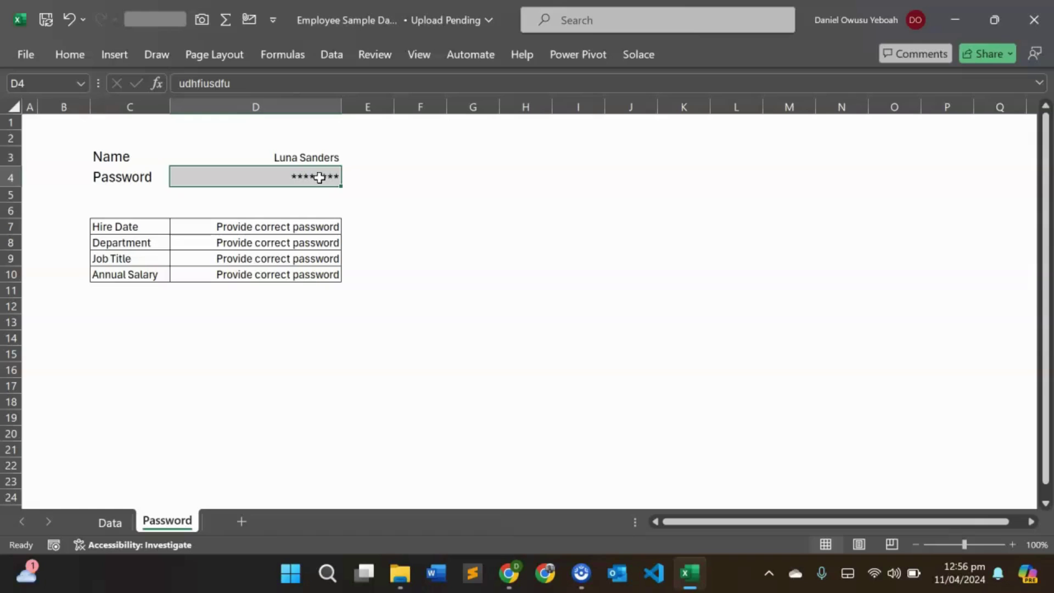
left_click(110, 526)
scroll(147, 423, "left", 6)
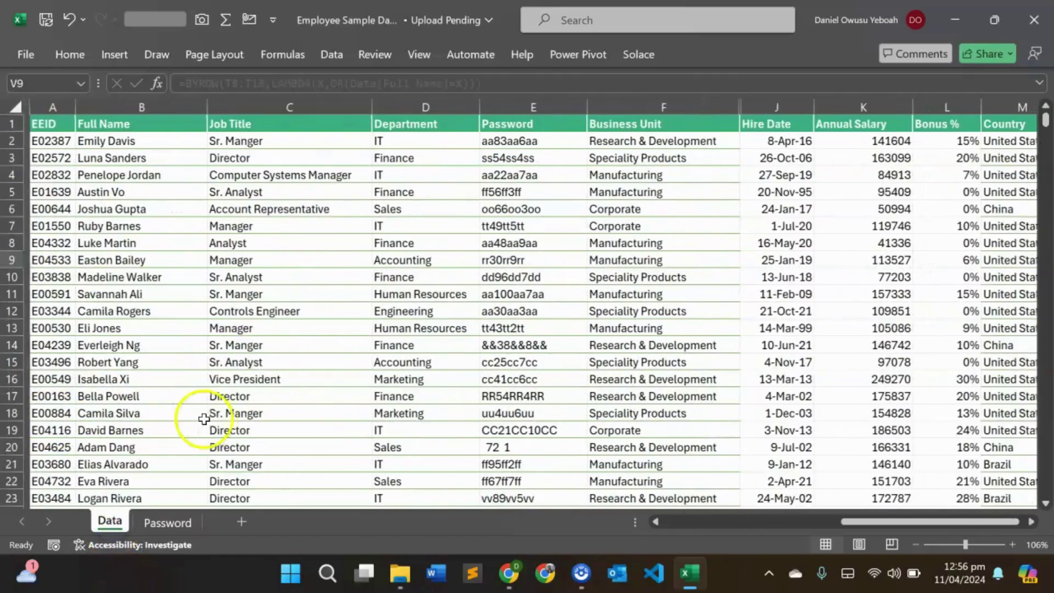
left_click(91, 243)
left_click(12, 242)
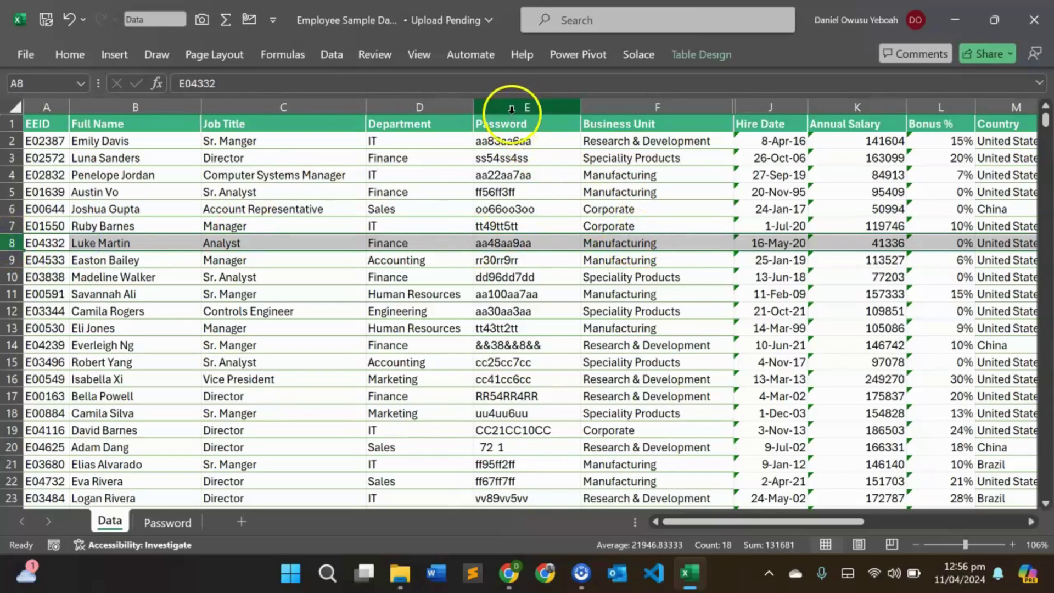
left_click(511, 108)
left_click(513, 243)
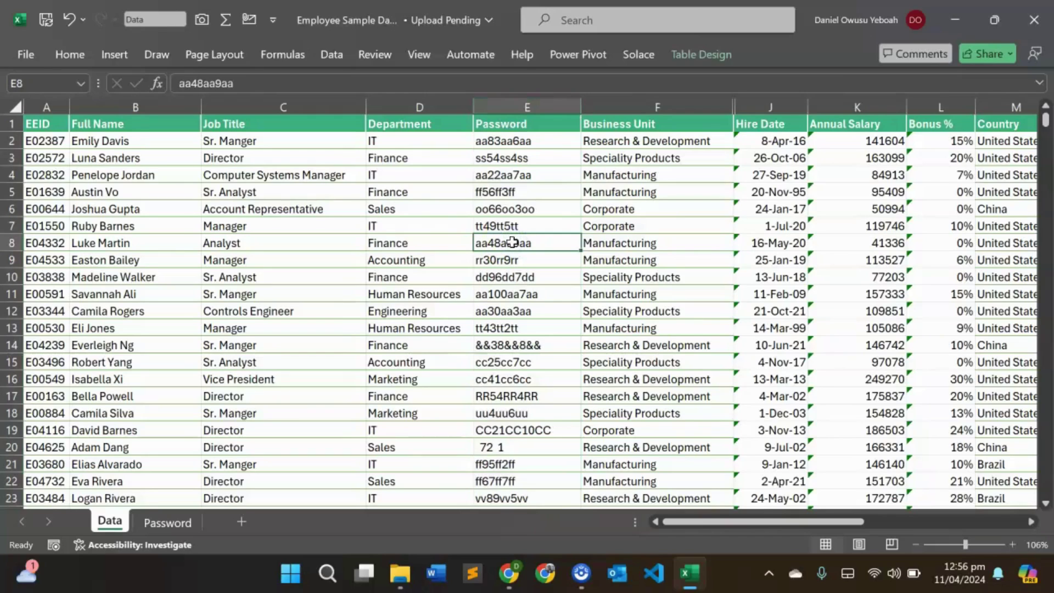
key("ctrl+c")
left_click(179, 522)
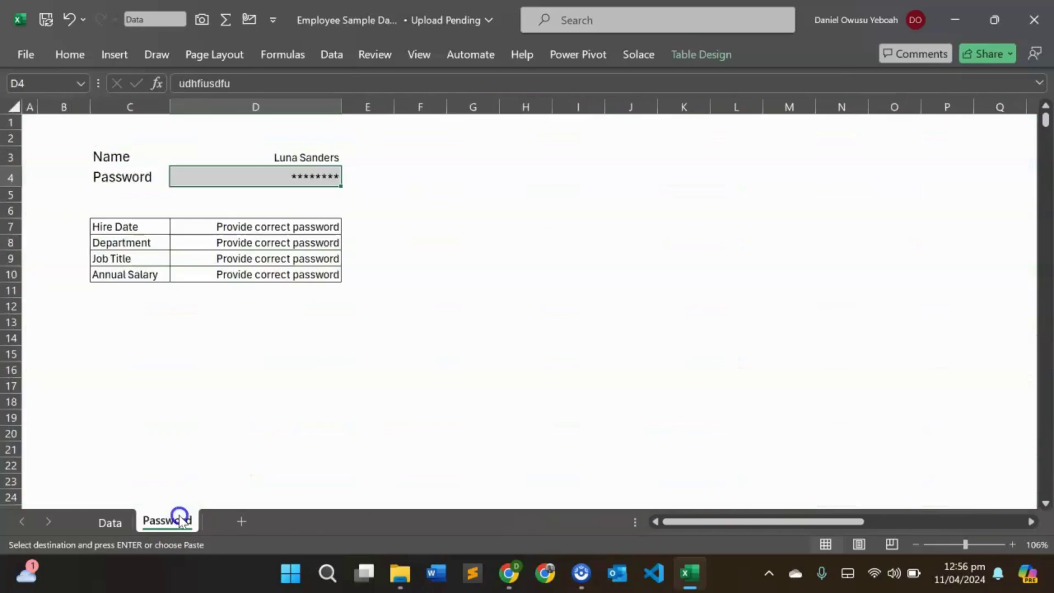
left_click(273, 179)
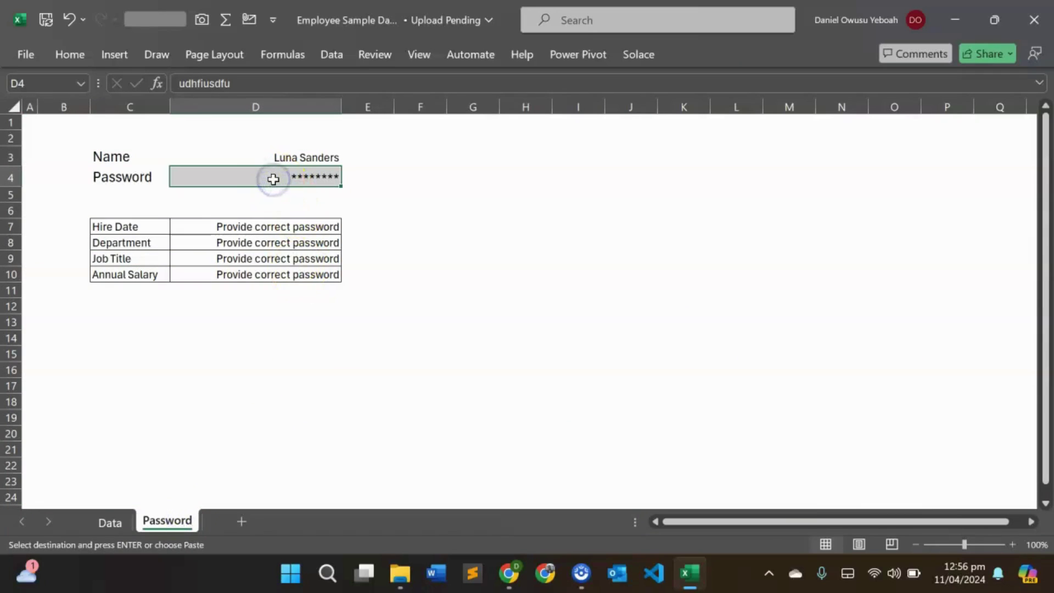
key("ctrl+v")
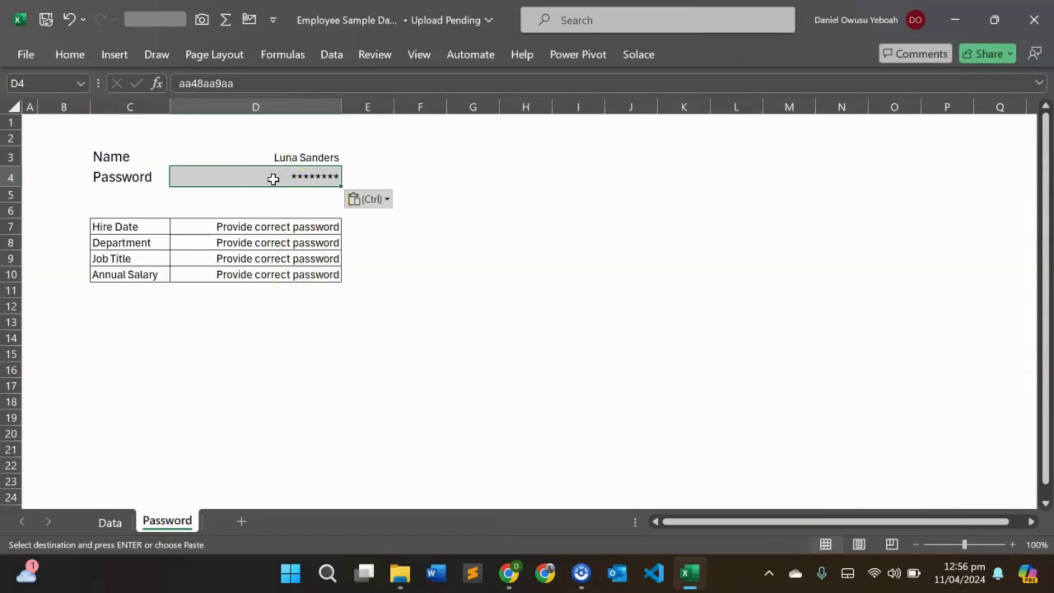
- Examine the custom number format that masks the password cell D4, including its text section, and accept it as is
left_click(307, 184)
key("ctrl+1")
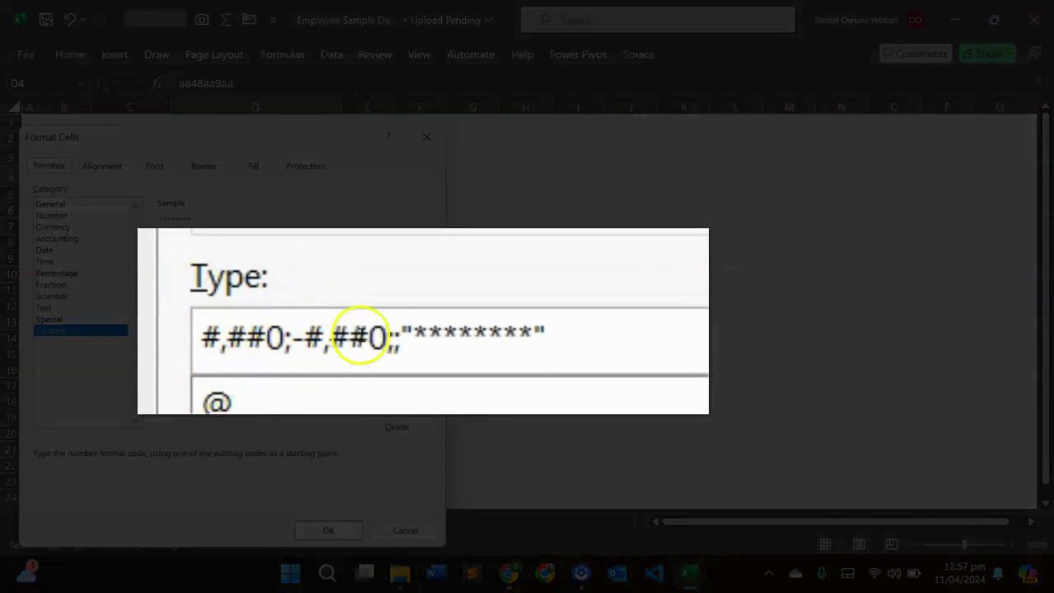
left_click(391, 345)
left_click(400, 341)
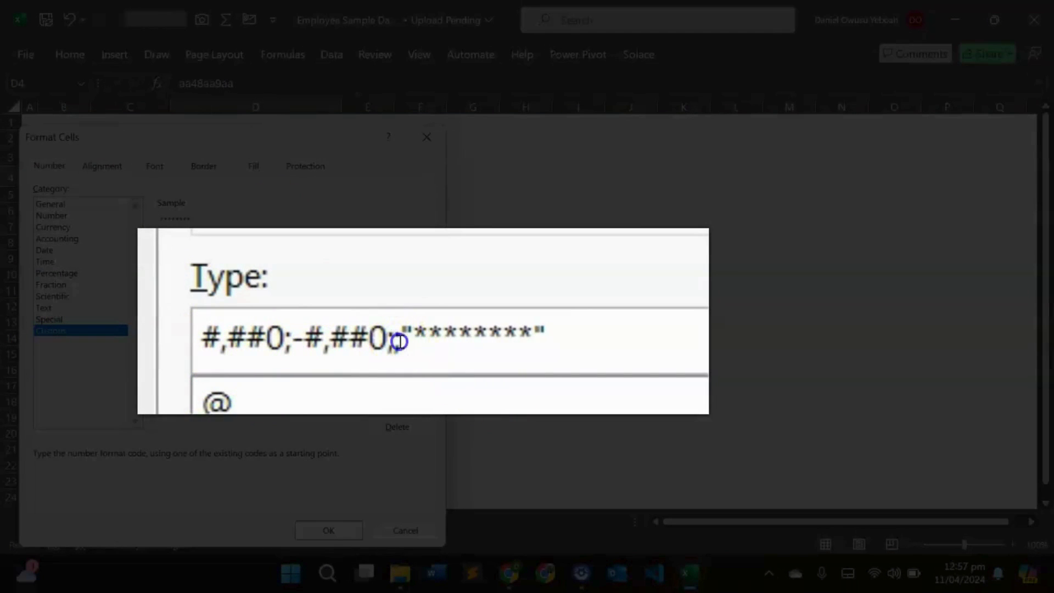
left_click(412, 329)
left_click_drag(411, 329, 549, 348)
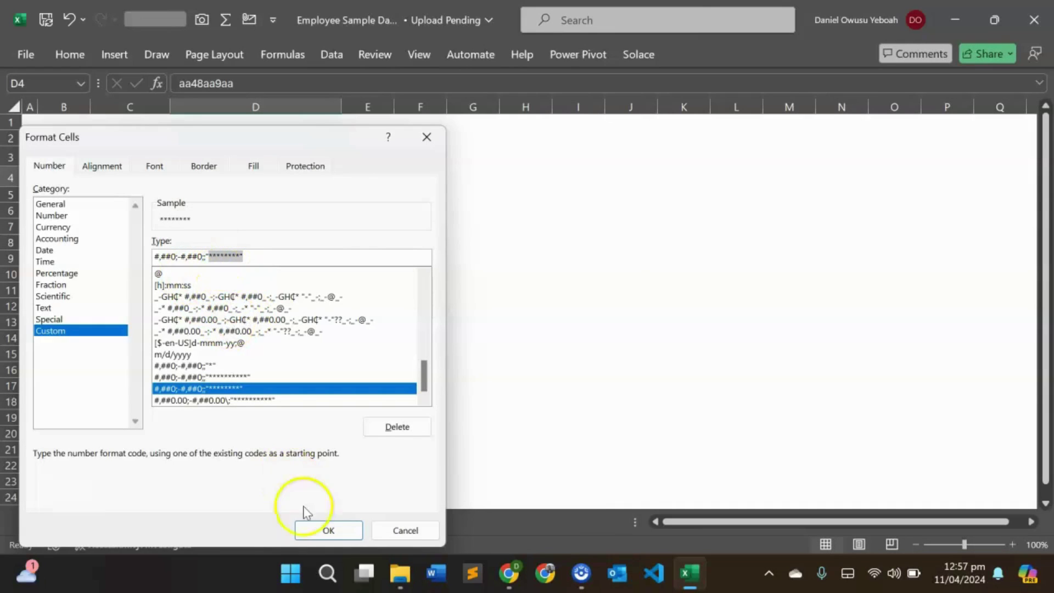
left_click(329, 530)
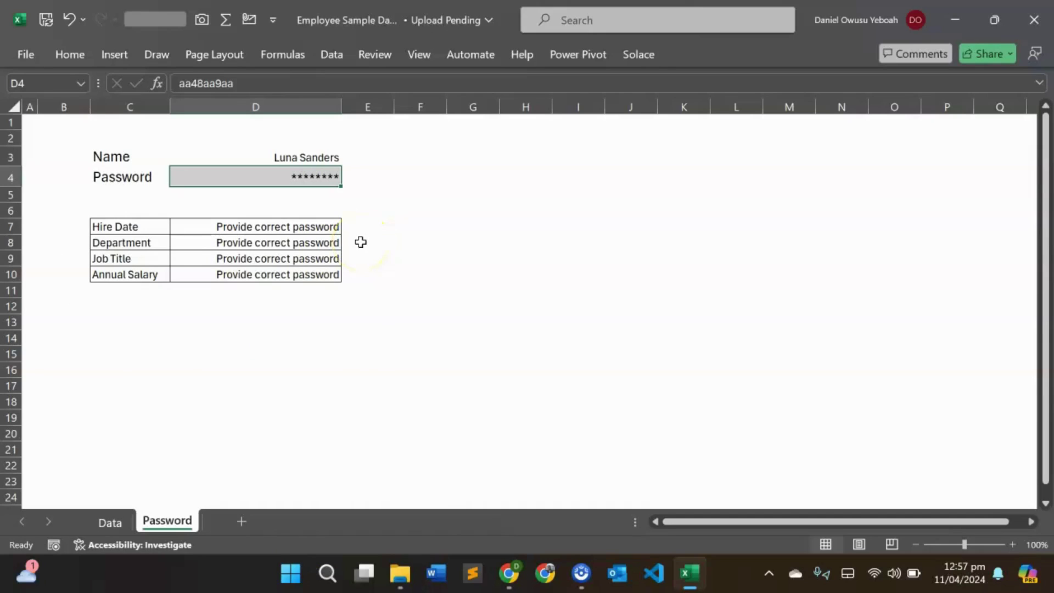
- Begin an OR formula in E4 with the Data[Password] column as the start of its logical test
left_click(373, 176)
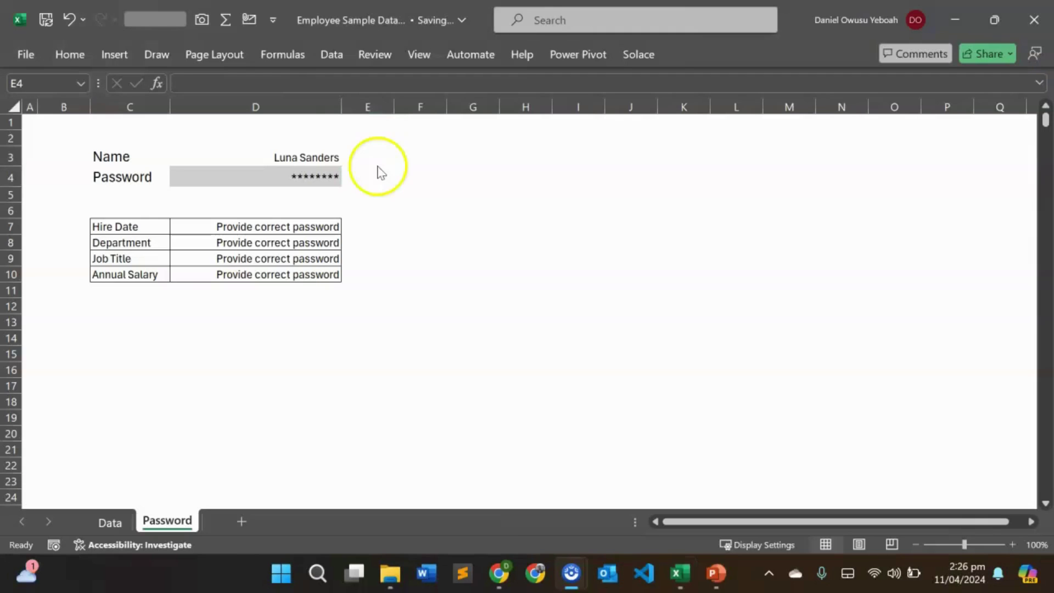
left_click(372, 173)
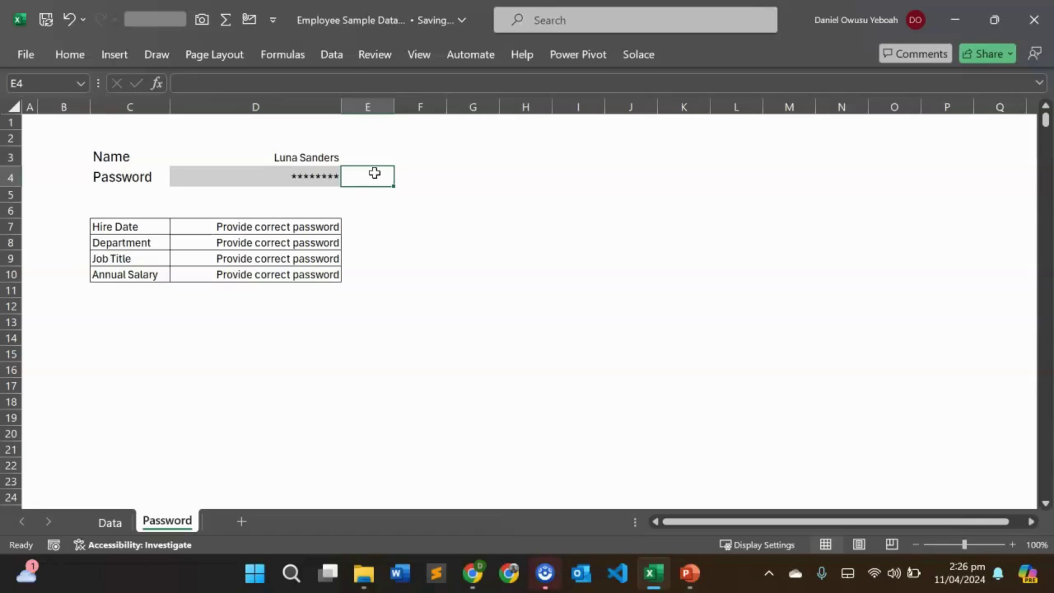
type("=")
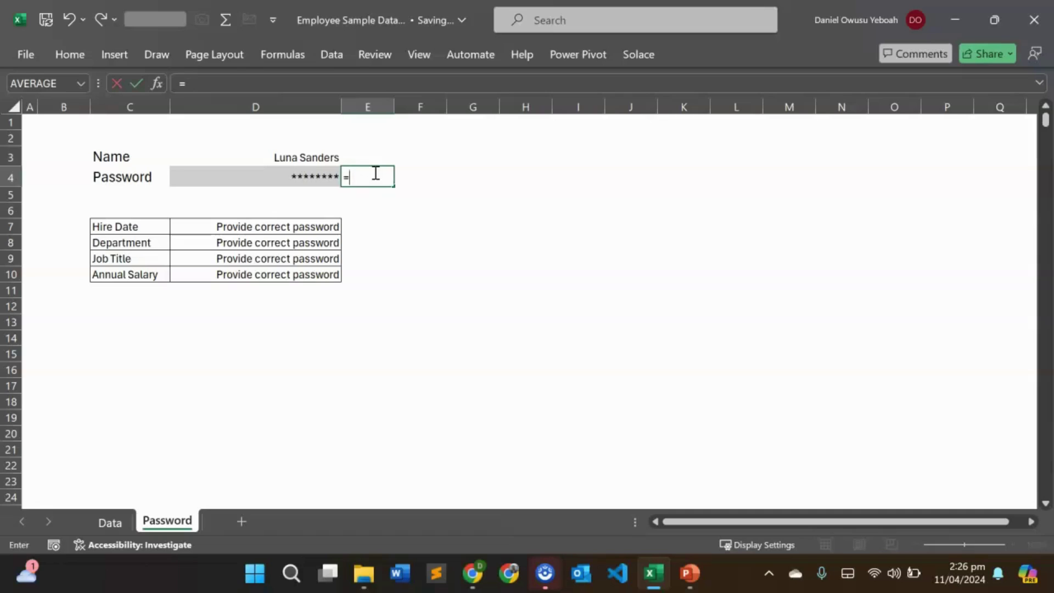
type("DAT")
key("BackSpace")
key("BackSpace")
key("BackSpace")
type("O")
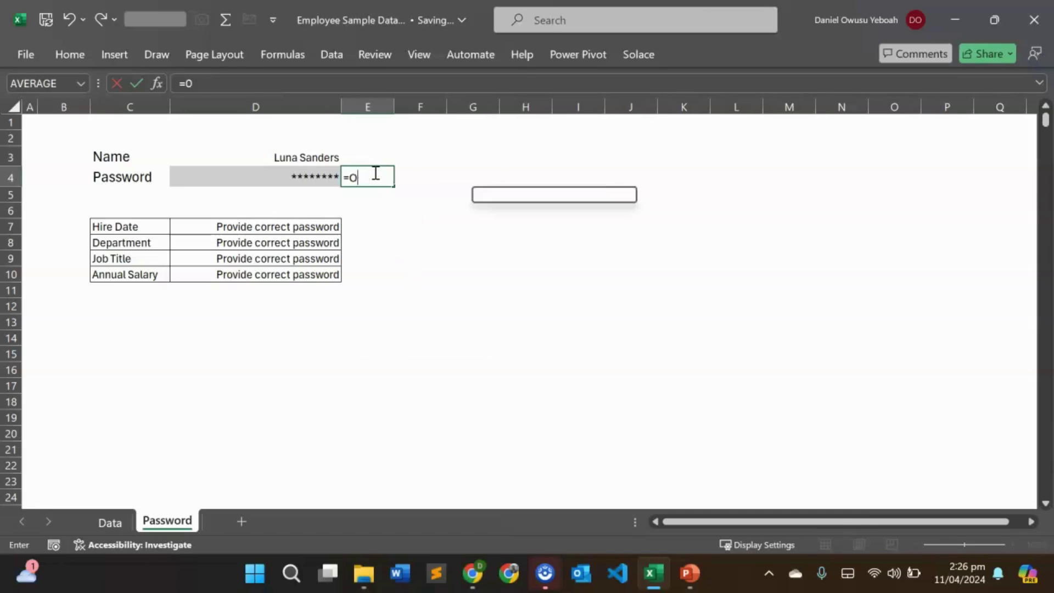
type("R(DAT")
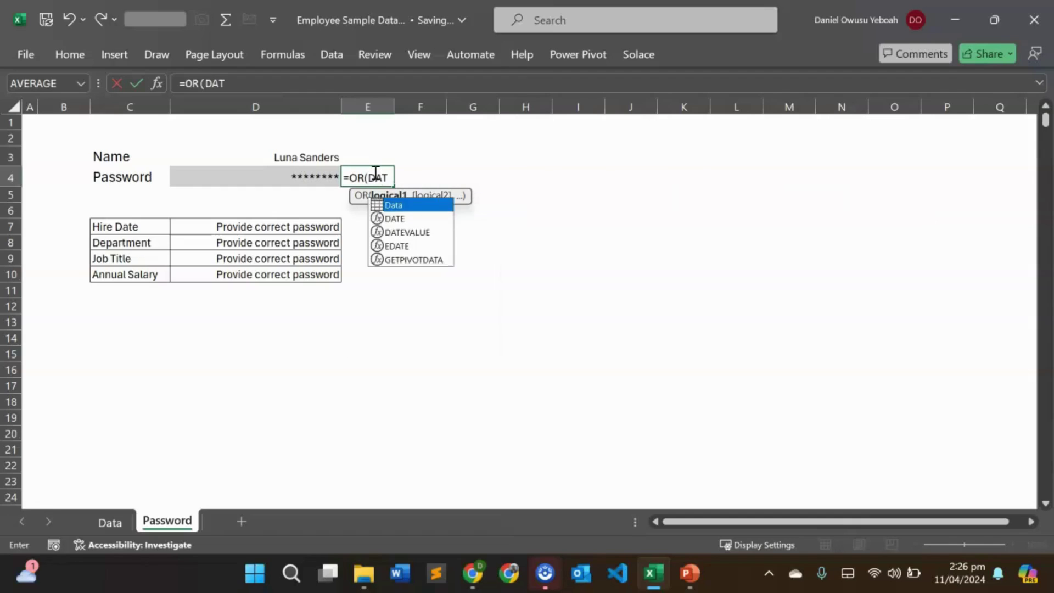
key("Tab")
type("[PA")
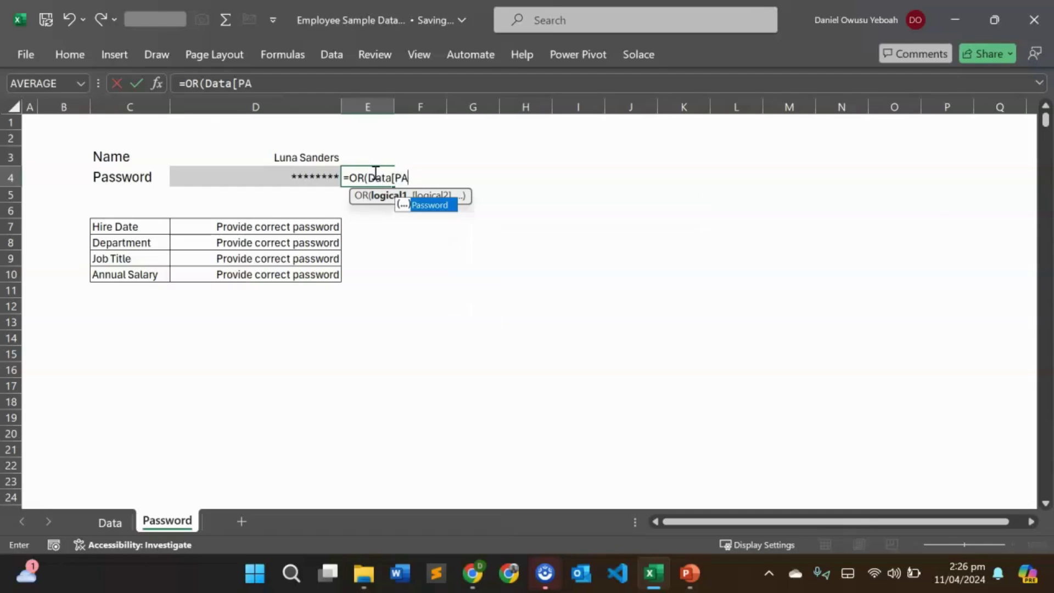
key("Tab")
type("]")
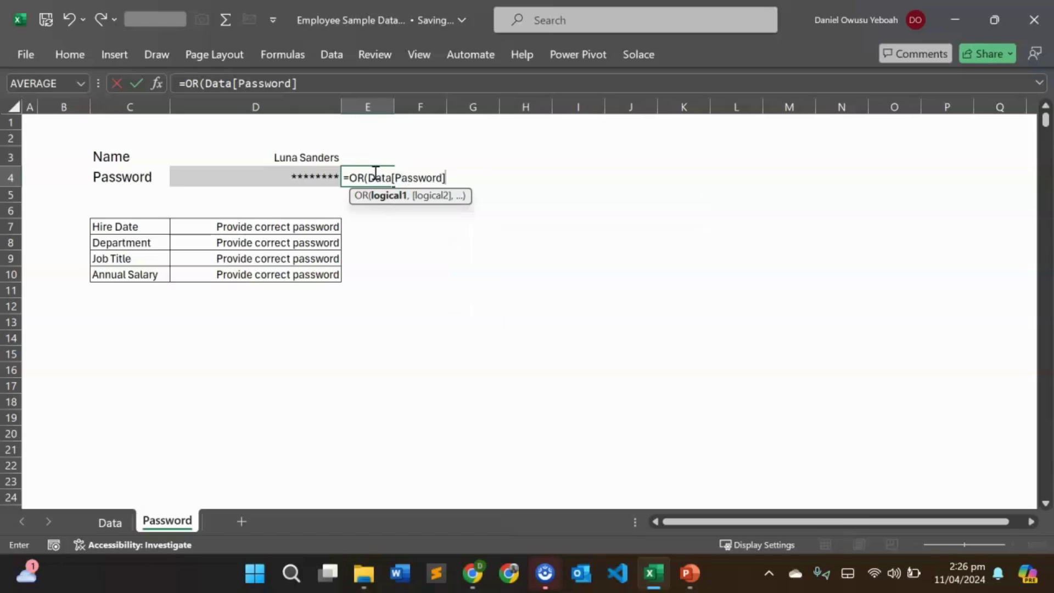
- Complete E4's formula as =OR(Data[Password]=D4) and enter it
type("=")
left_click(329, 179)
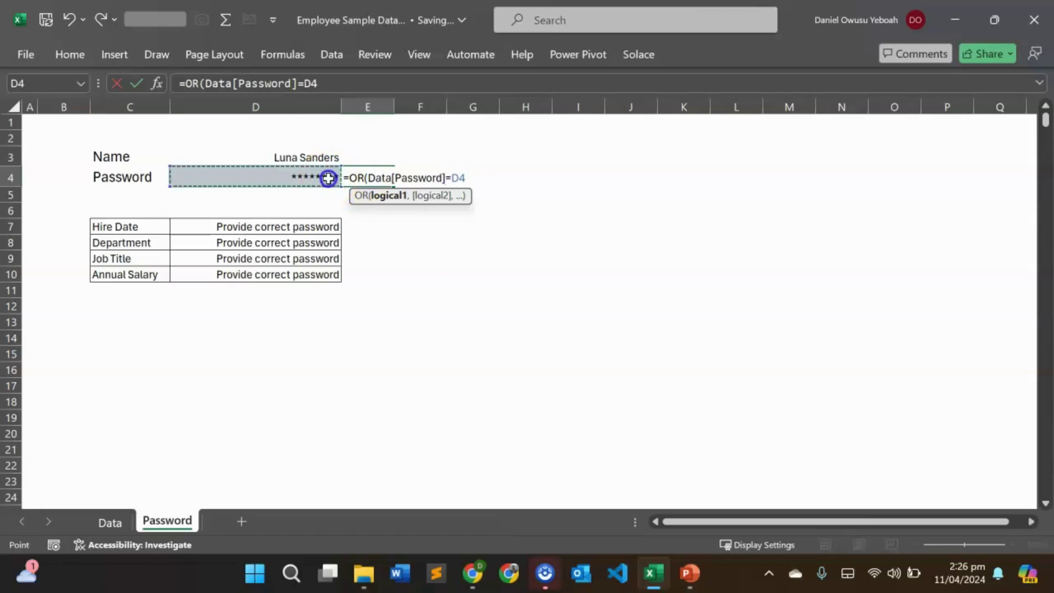
type(")")
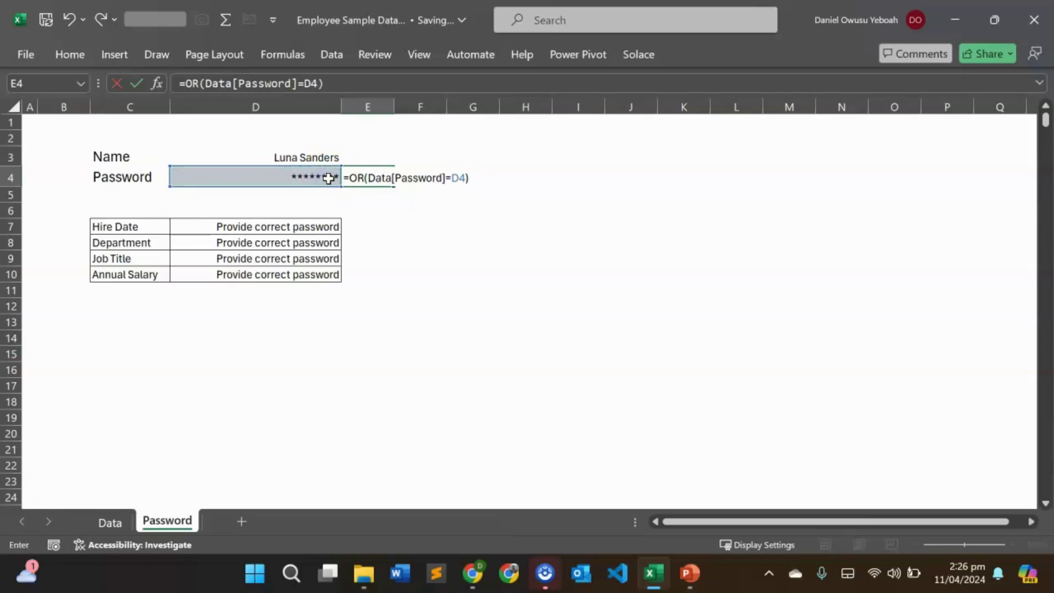
key("Return")
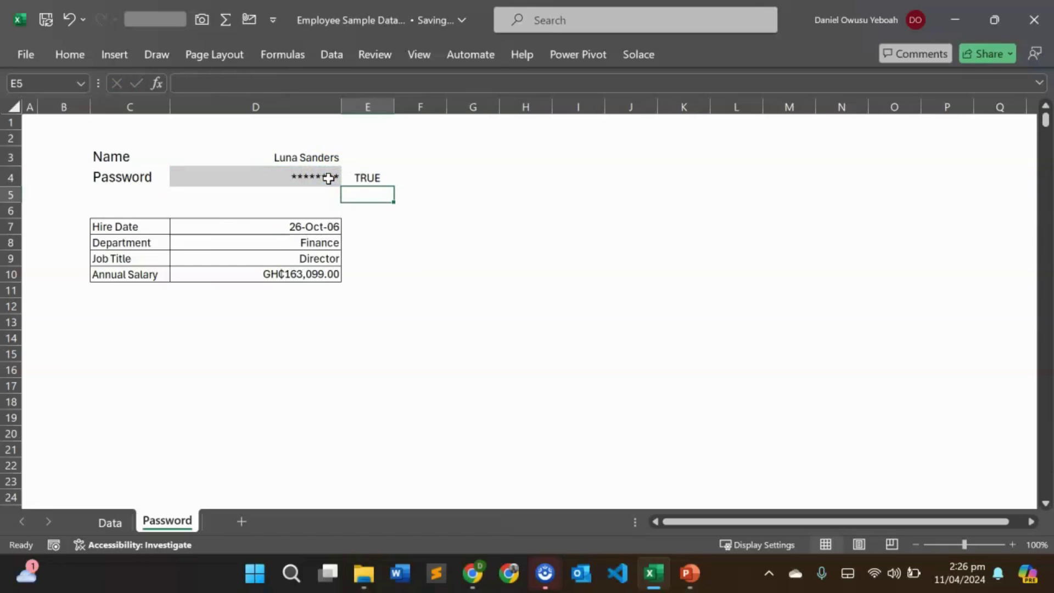
- Copy the employee password in E11 of the Data sheet and paste it into the password cell D4 on the Password sheet
left_click(329, 179)
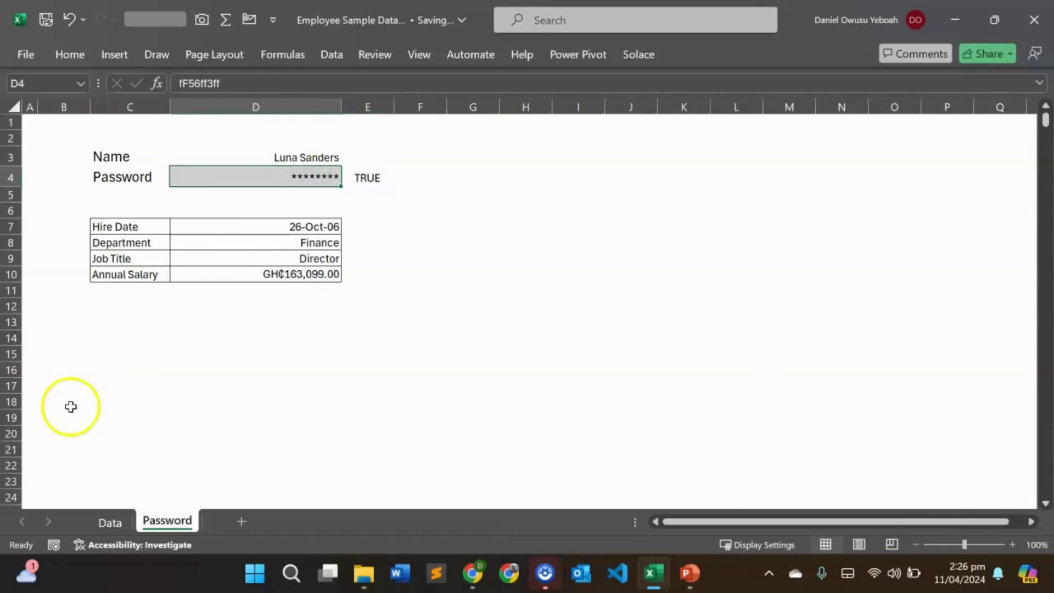
left_click(115, 522)
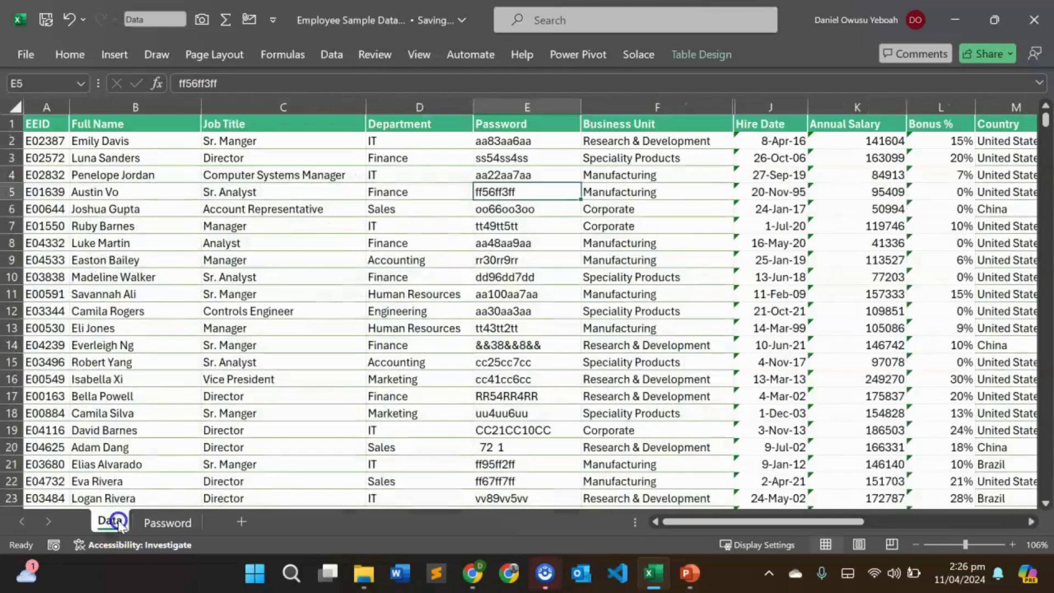
left_click(527, 291)
key("ctrl+c")
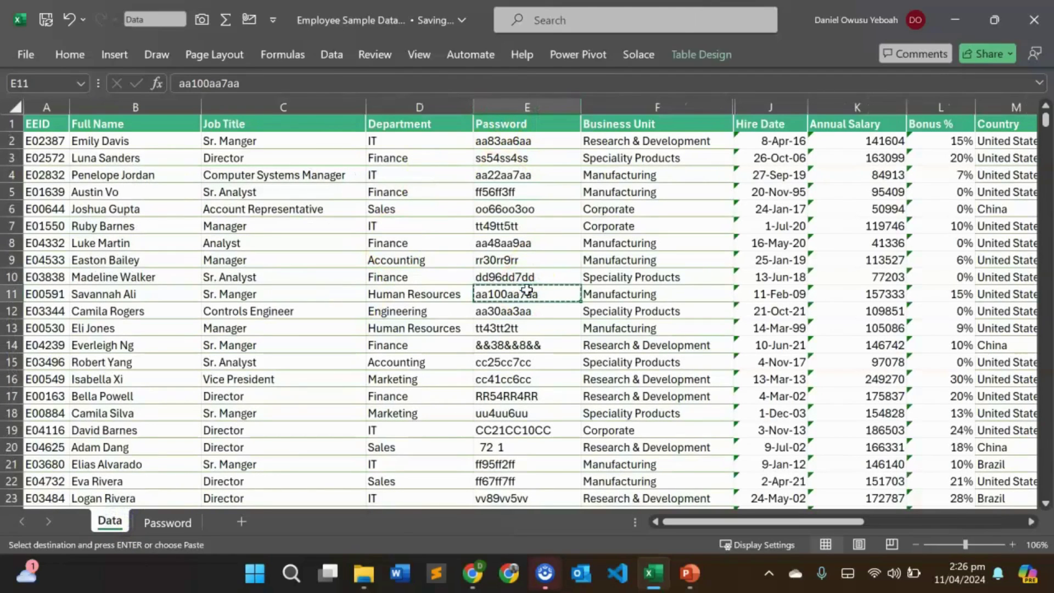
left_click(174, 522)
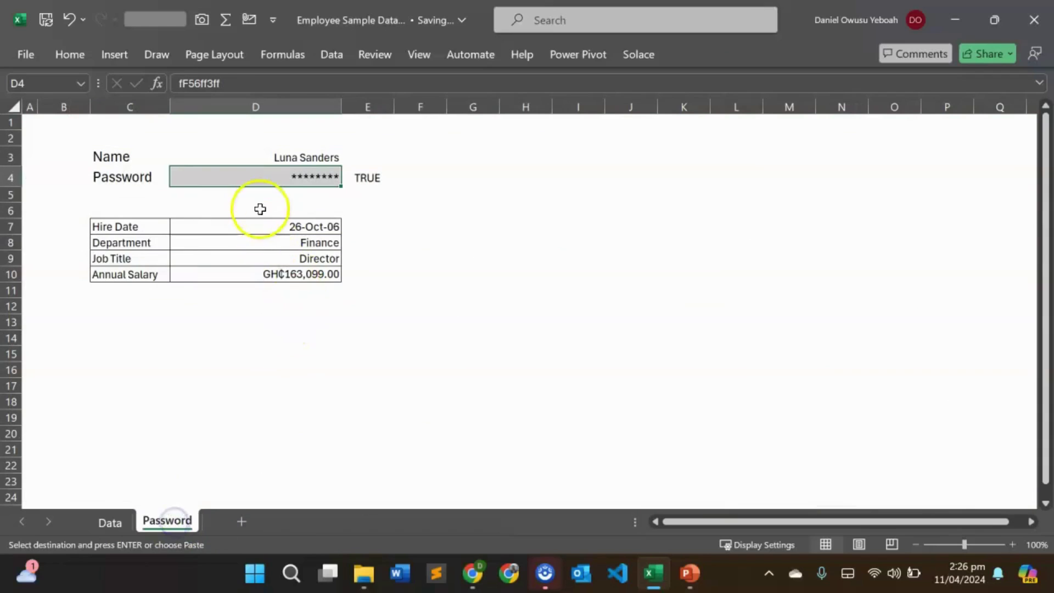
key("ctrl+v")
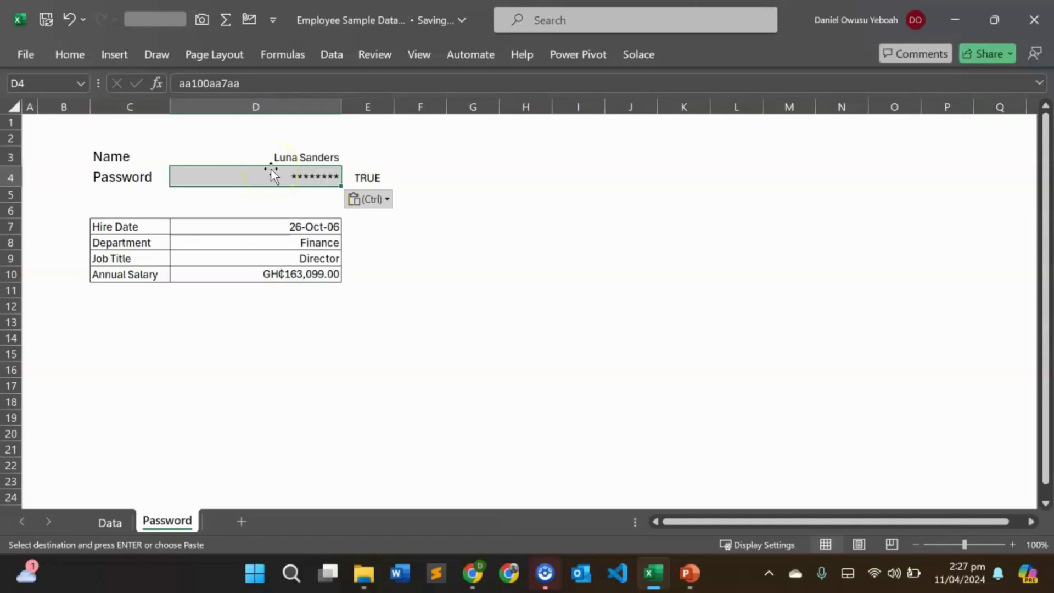
- Add an opening parenthesis before Data[Password] in E4's OR formula to group the password test
left_click(306, 176)
double_click(363, 177)
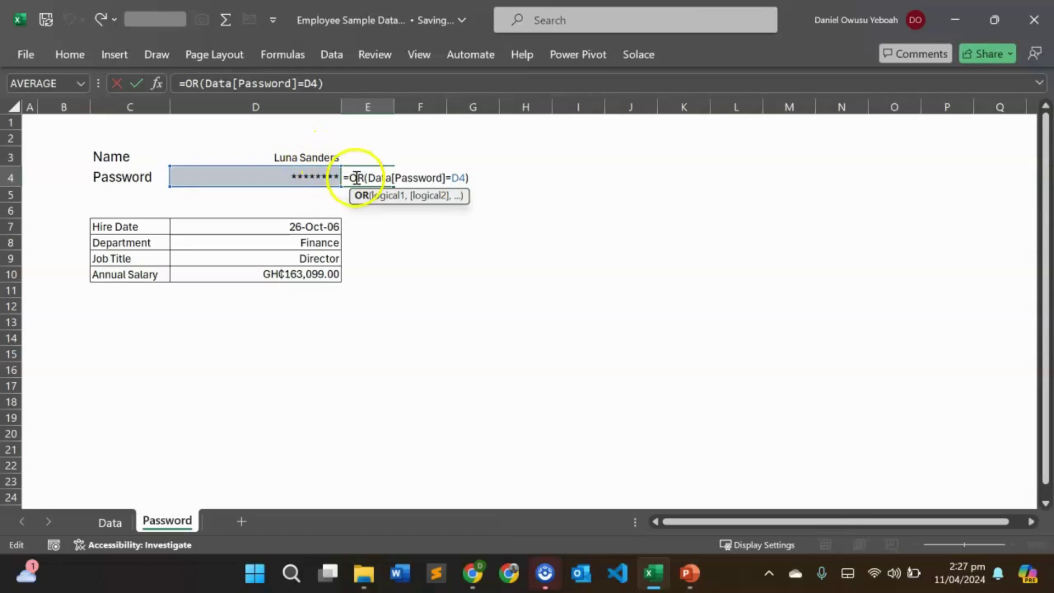
left_click(370, 178)
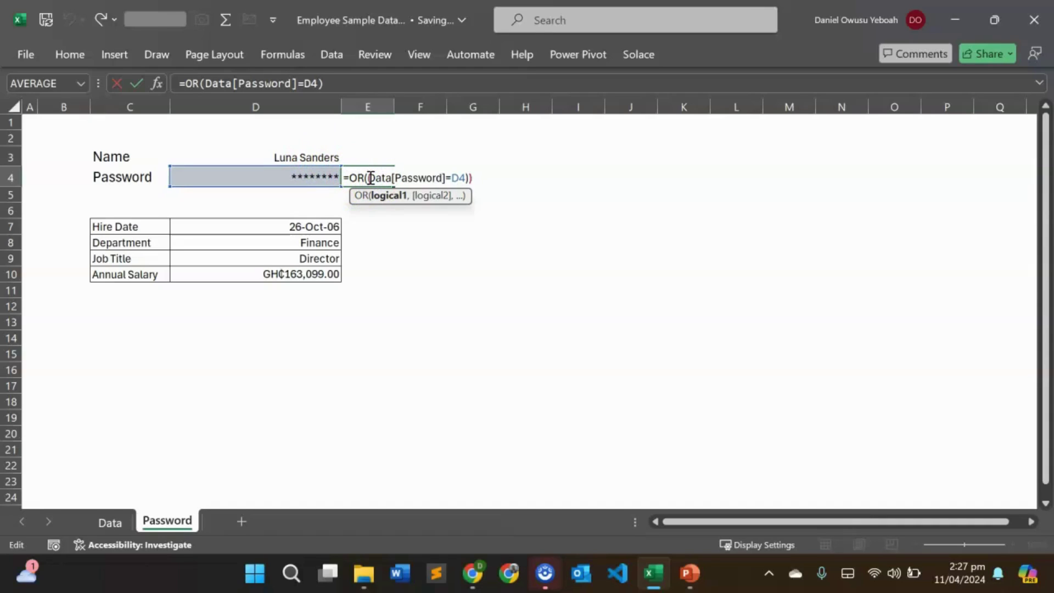
type("(")
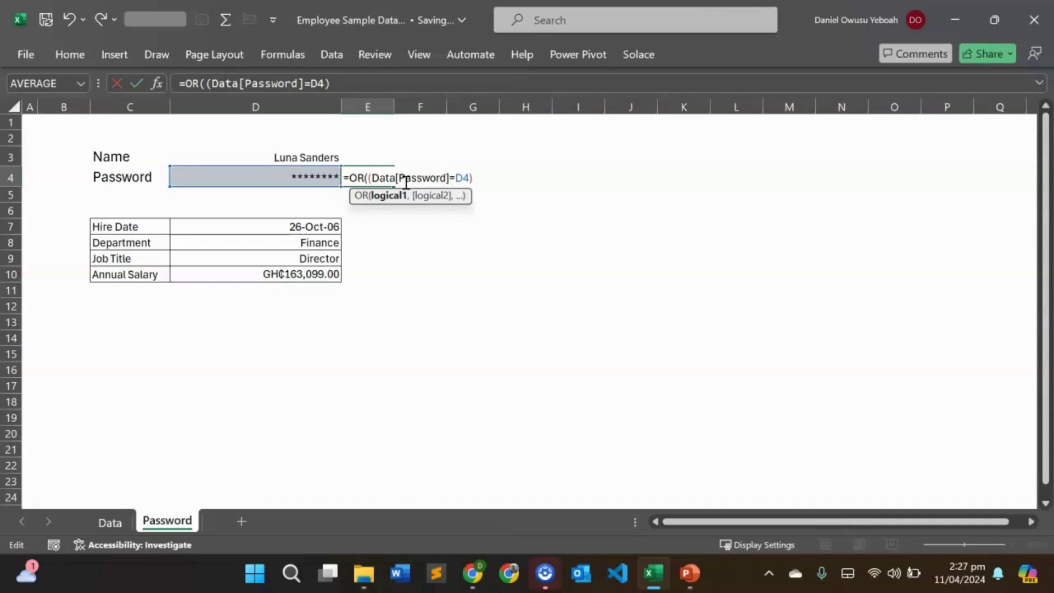
- Multiply the password test by a full-name test against D3, entering E4's formula as =OR((Data[Password]=D4)*(Data[Full Name]=D3))
left_click(474, 179)
type("*(DAT")
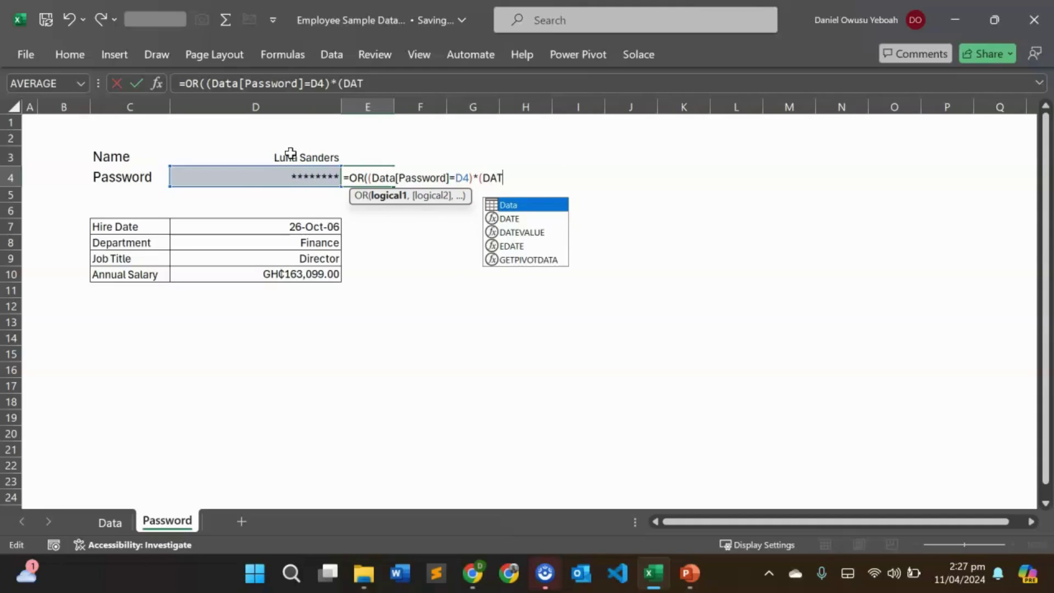
key("Tab")
type("[Fu")
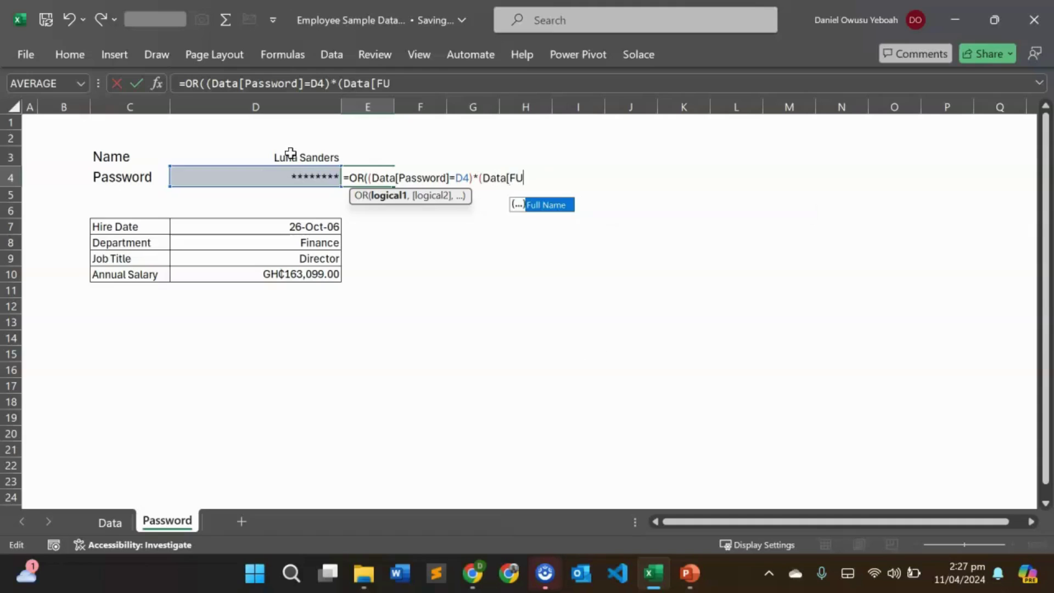
key("Tab")
type("]=")
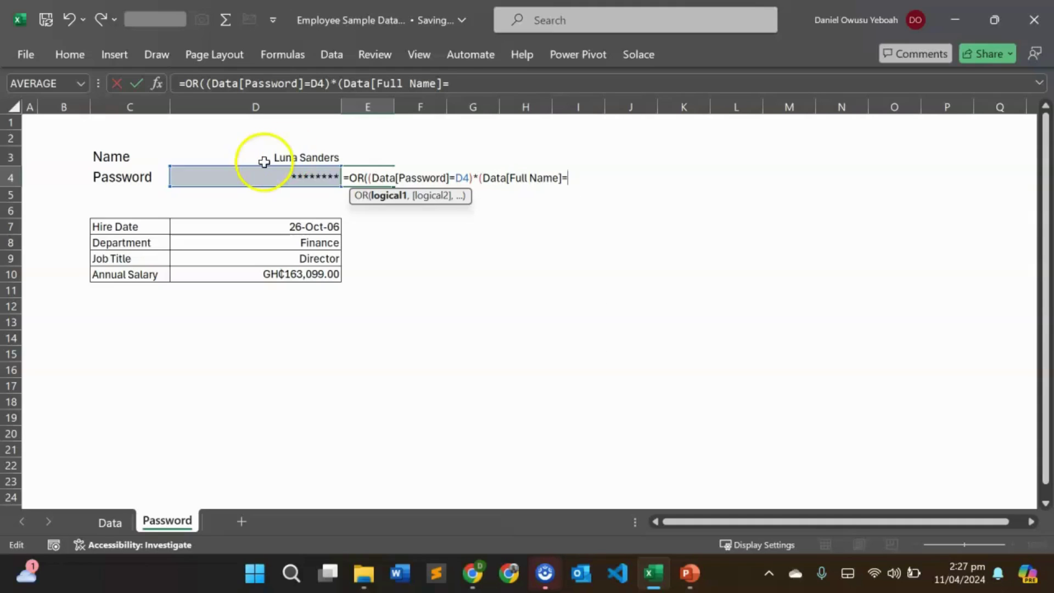
left_click(264, 160)
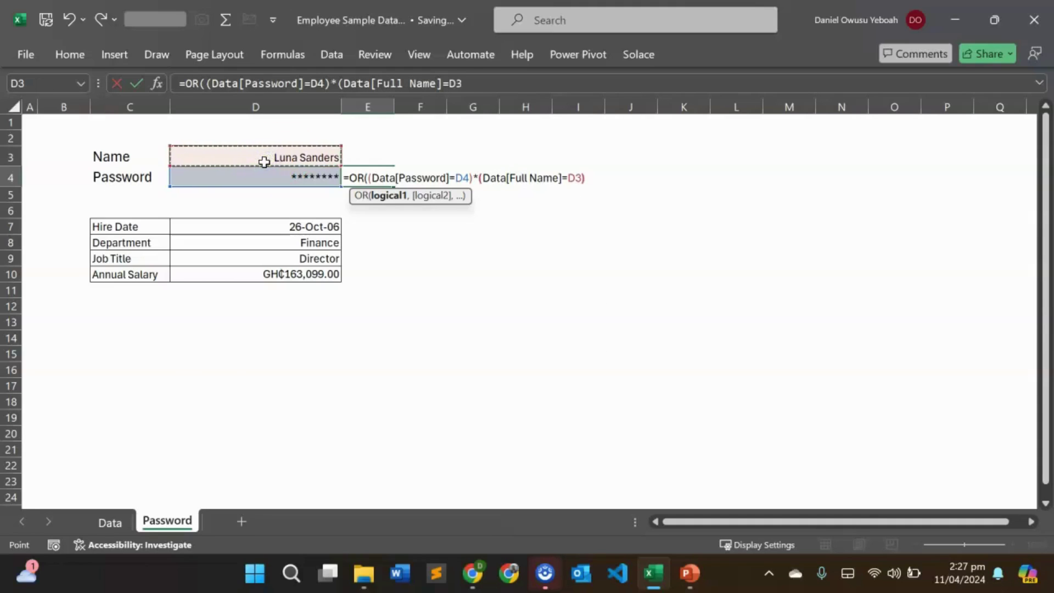
type("))")
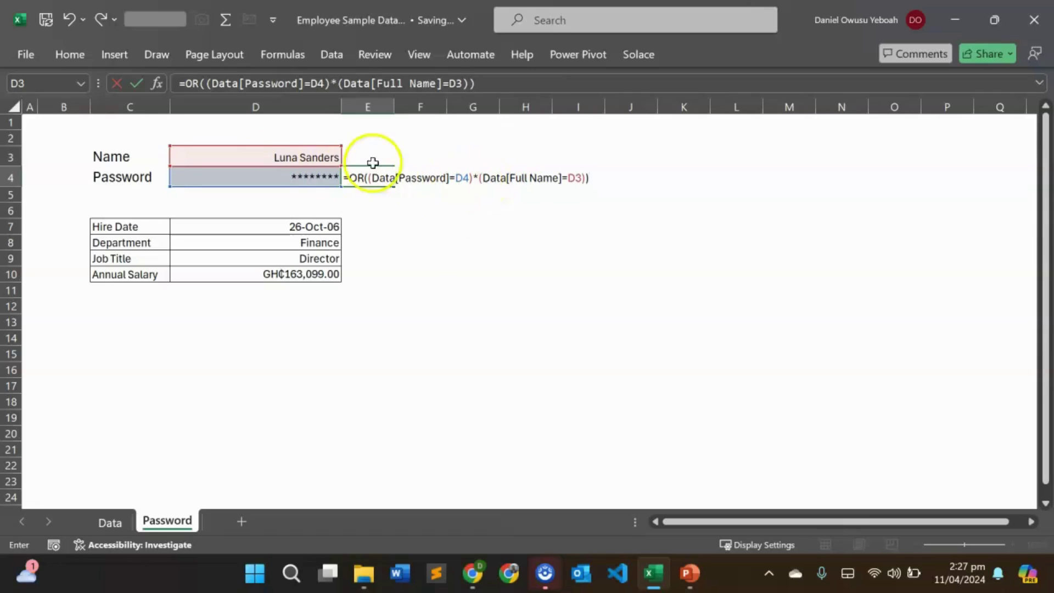
key("Return")
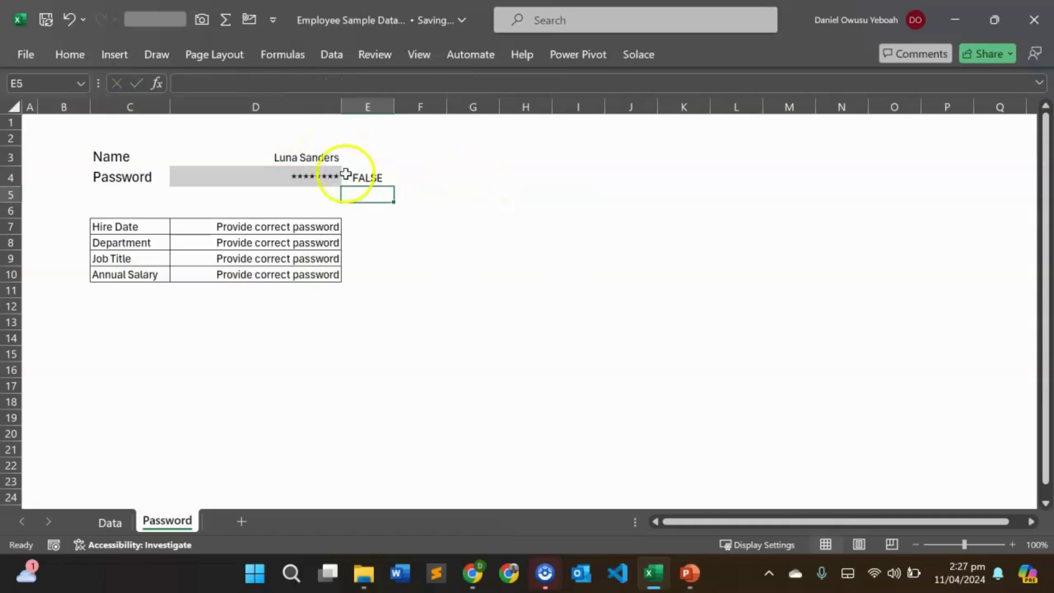
- Copy the selected employee's own password from E3 of the Data sheet and paste it into D4 on the Password sheet
left_click(304, 155)
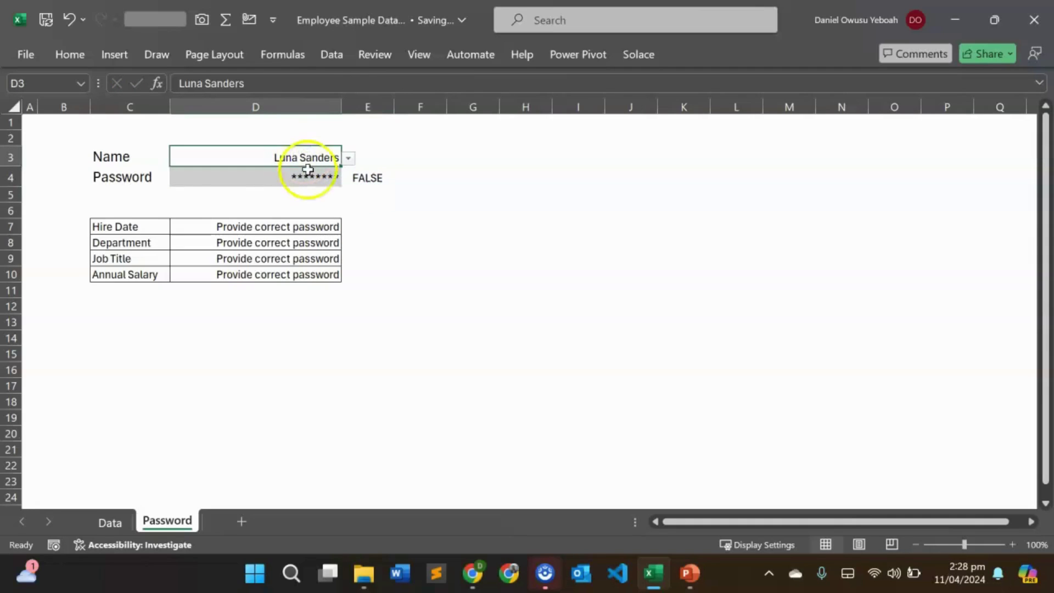
double_click(309, 176)
key("Escape")
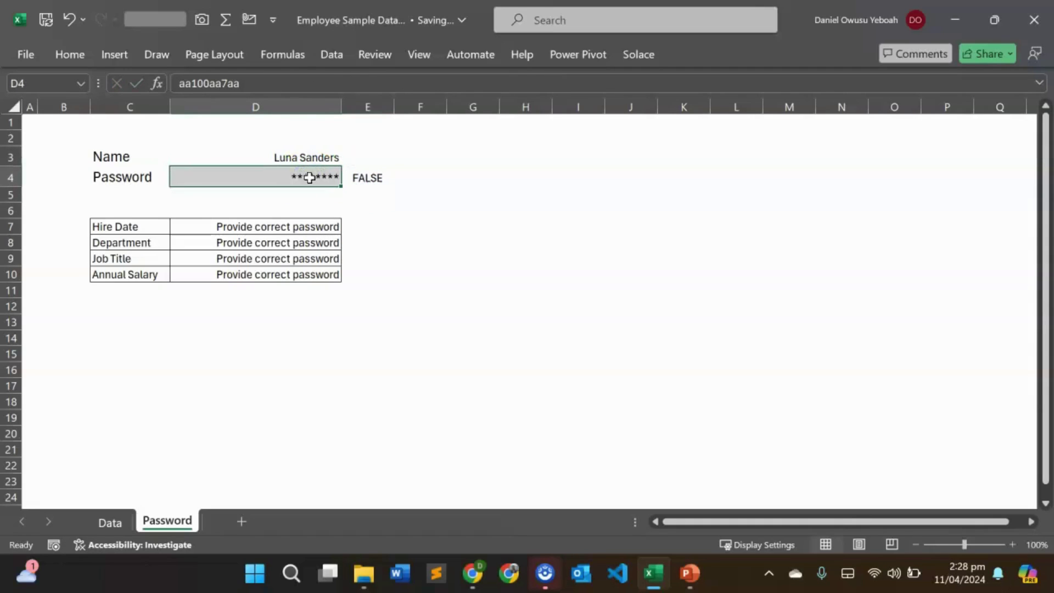
left_click(118, 525)
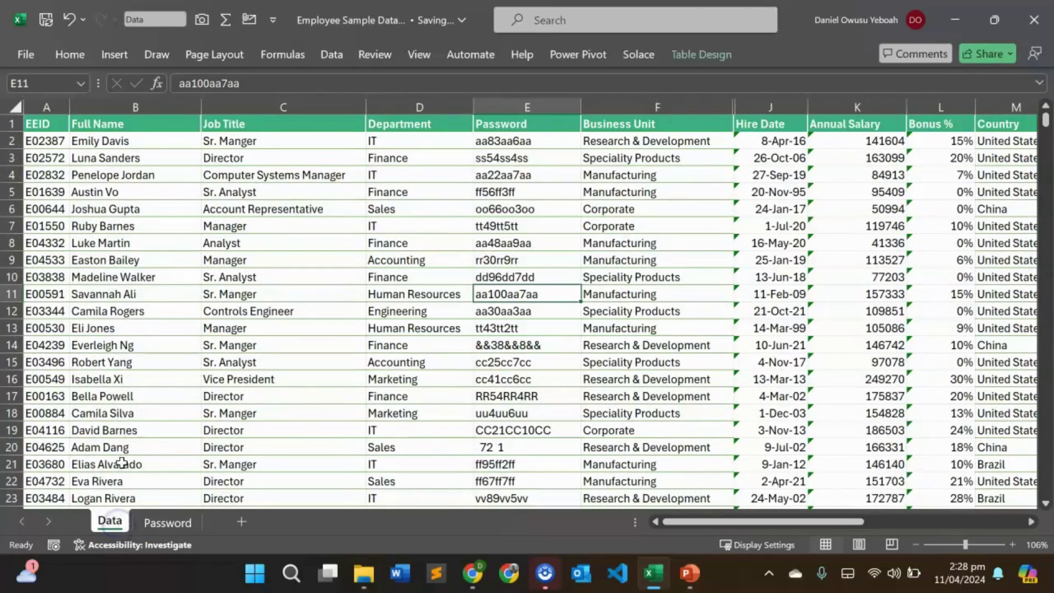
left_click(521, 158)
key("ctrl+c")
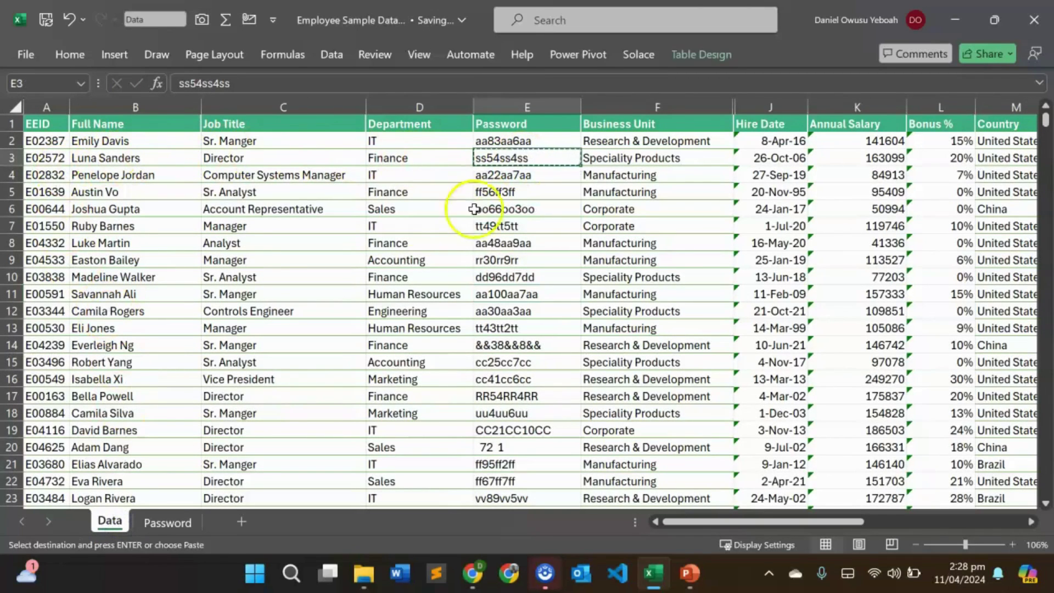
left_click(183, 523)
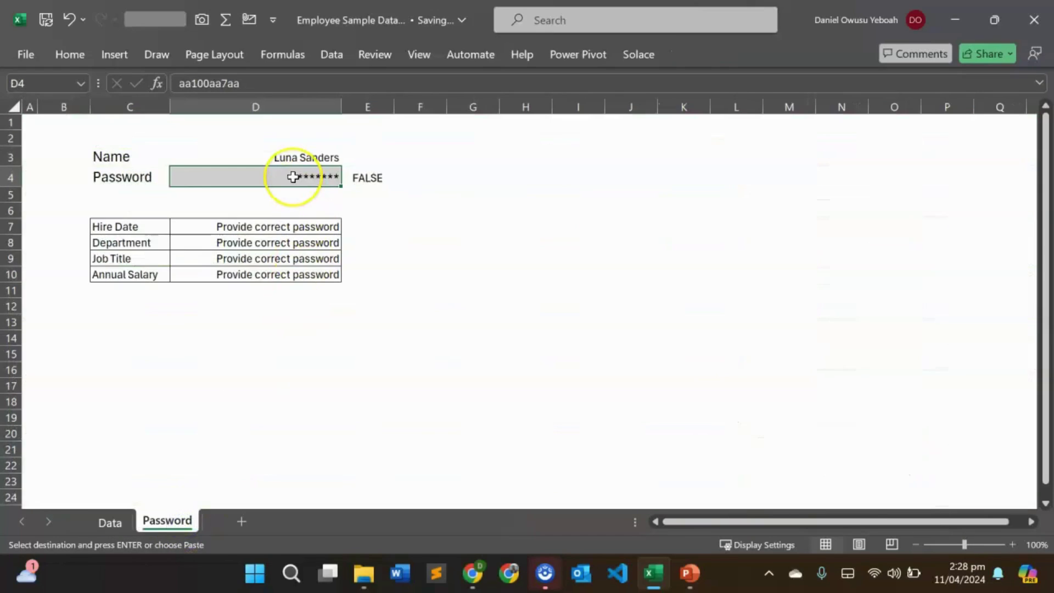
key("ctrl+v")
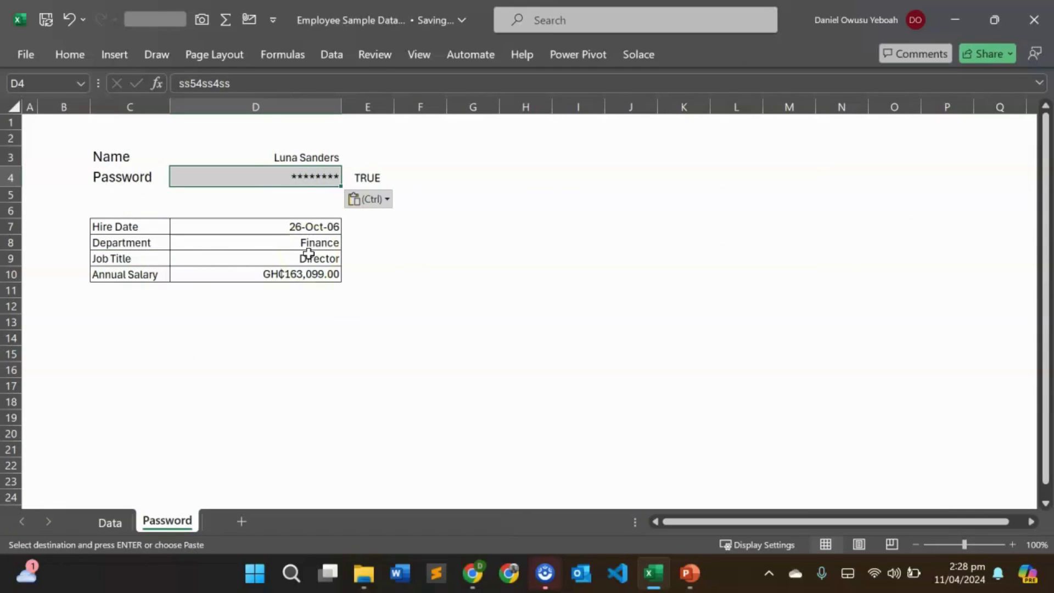
- Edit the last character of the password in D4 and review E4's OR formula, keeping the formula as is
double_click(321, 174)
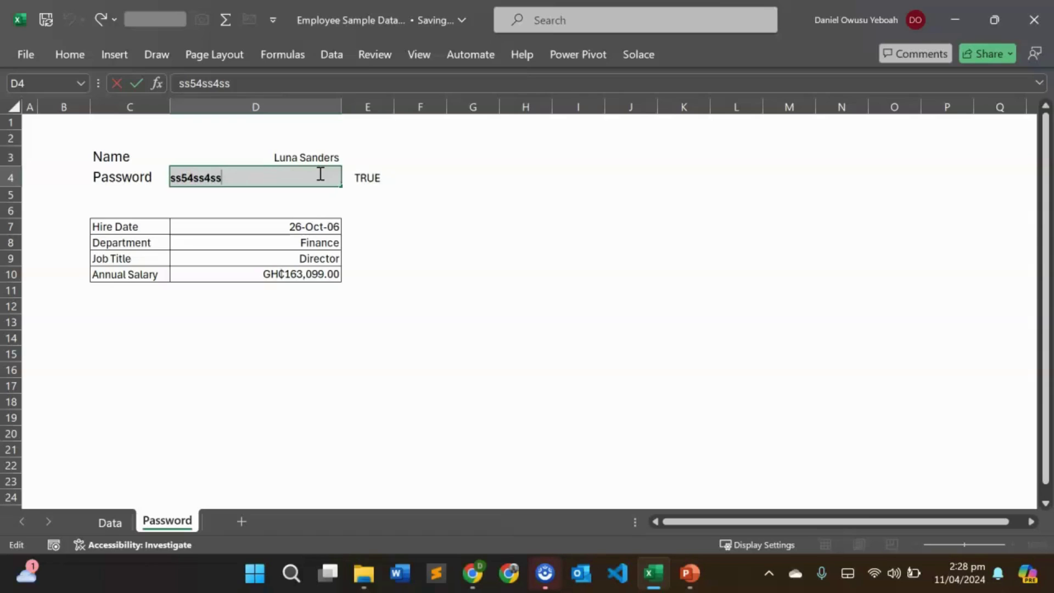
key("BackSpace")
key("Return")
double_click(319, 174)
left_click(377, 177)
double_click(380, 179)
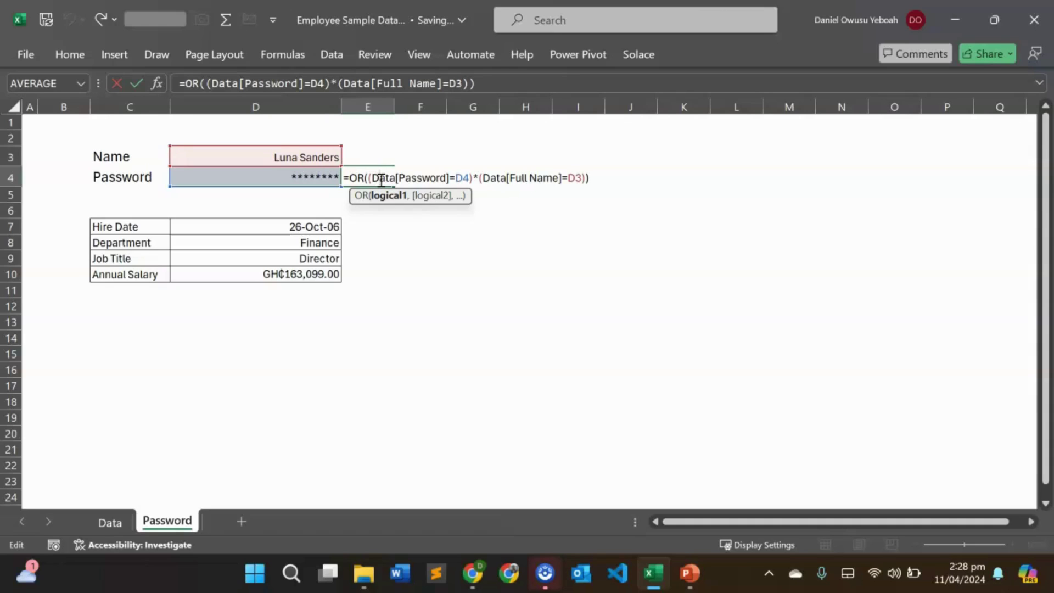
key("ctrl+Return")
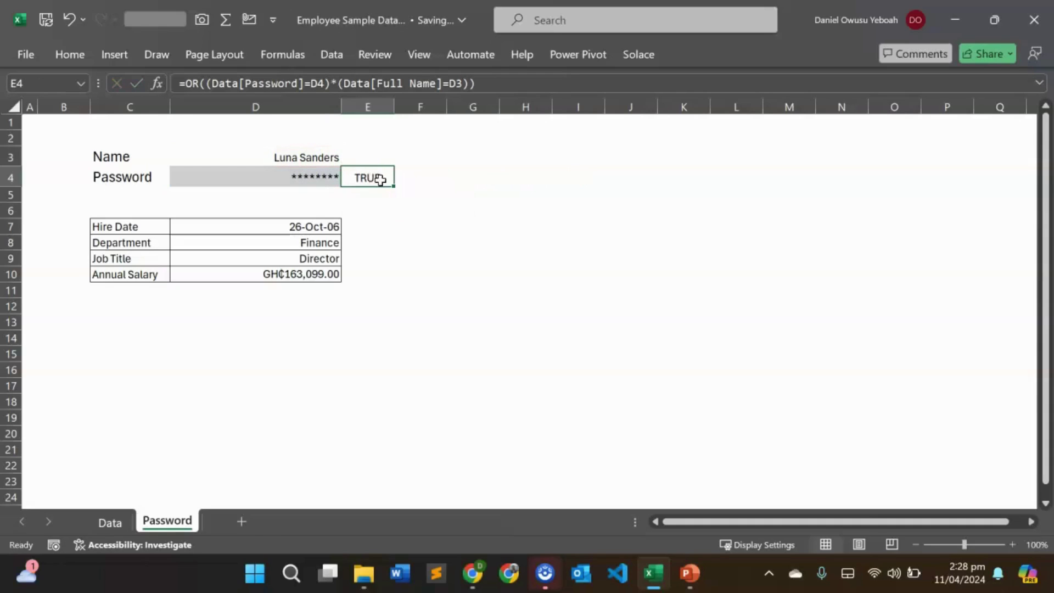
- Begin an EXACT formula in the empty cell G4
left_click(464, 176)
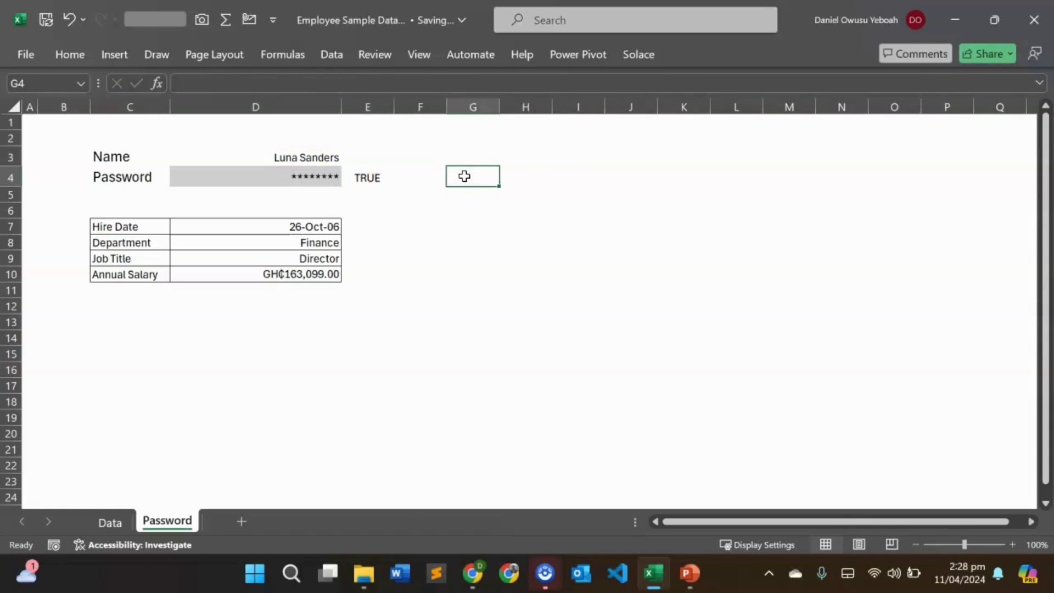
type("=ES")
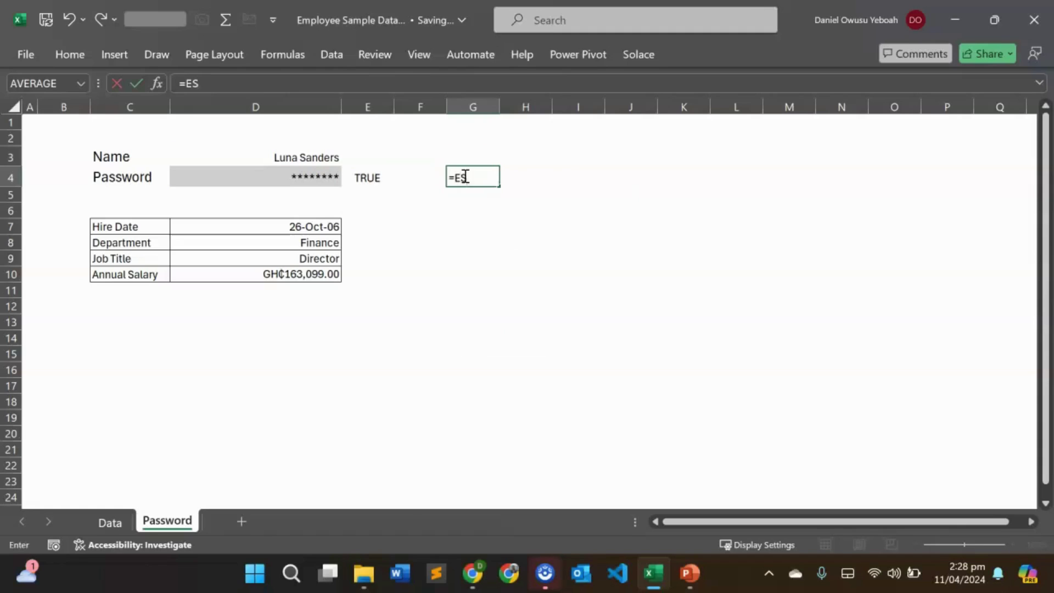
key("BackSpace")
type("X")
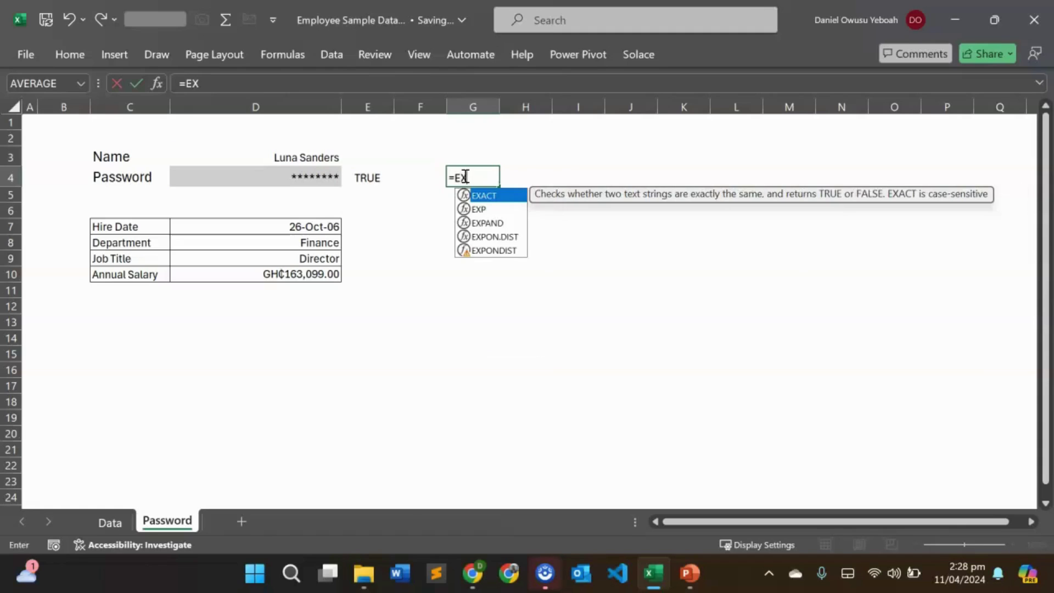
key("Tab")
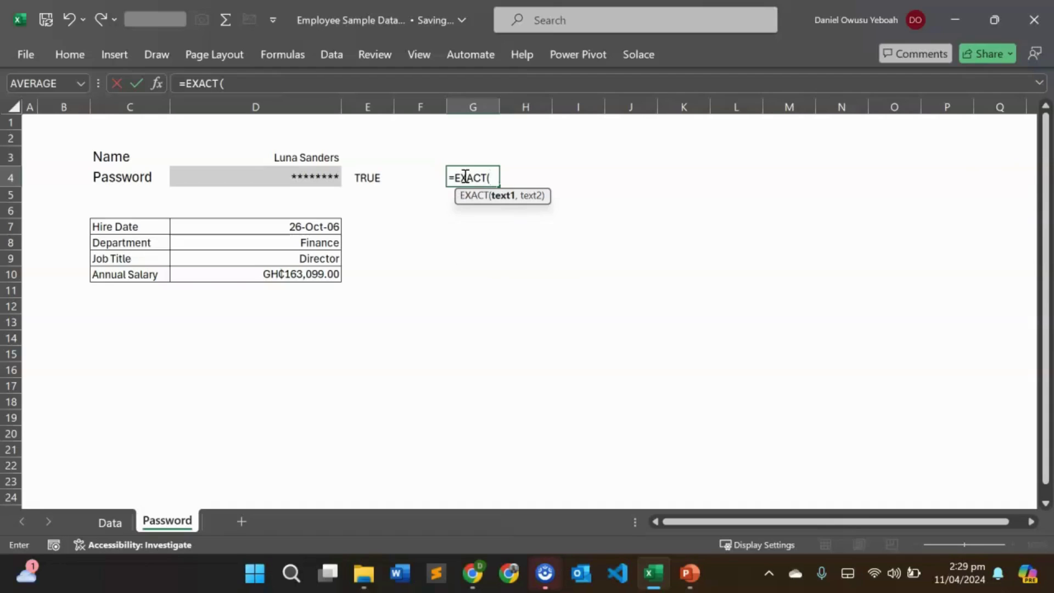
- Complete G4's EXACT formula by comparing a first name in capitals with the same name containing a lowercase n, and enter it
type("\"DANIEL\",")
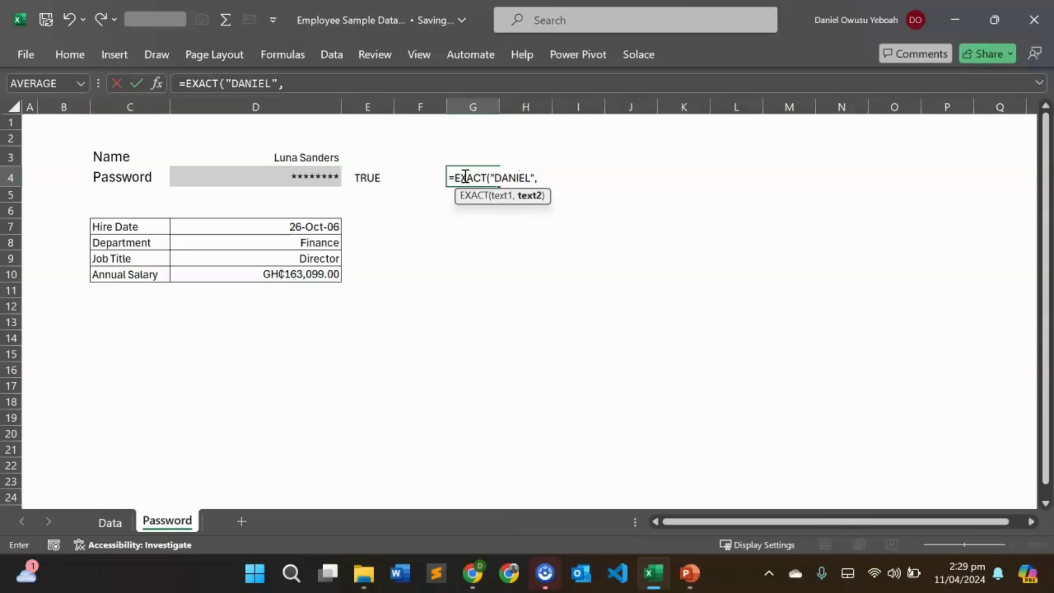
type("\"DA")
key("Caps_Lock")
type("n")
key("Caps_Lock")
type("IEL\"")
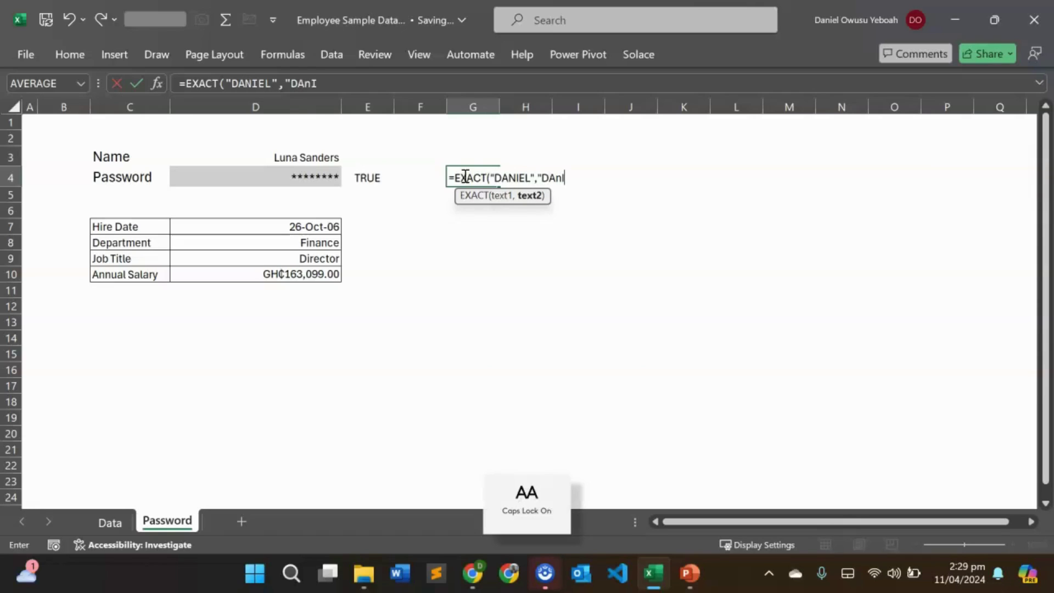
type(")")
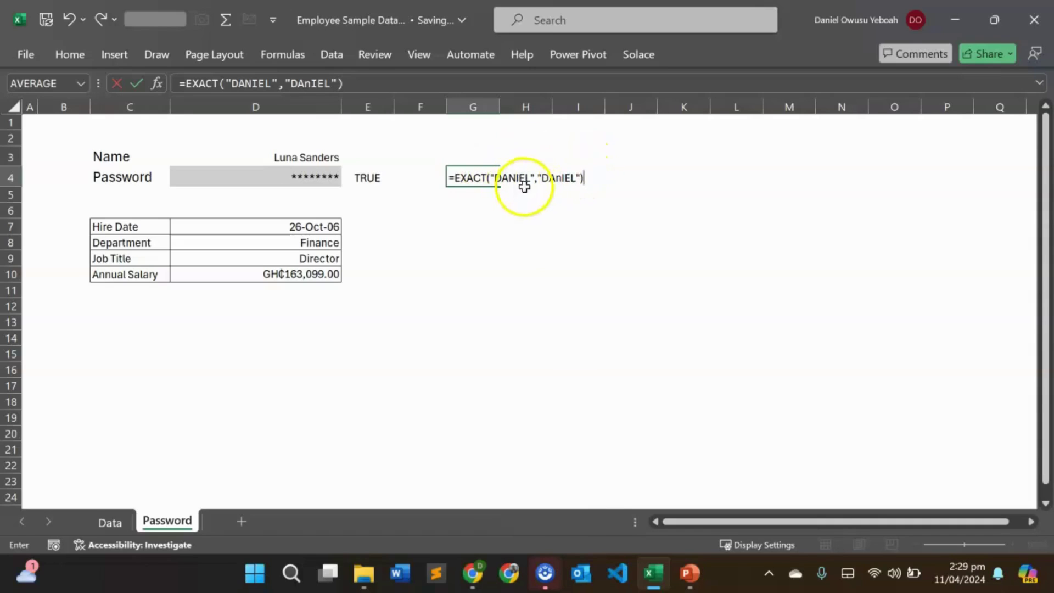
key("Return")
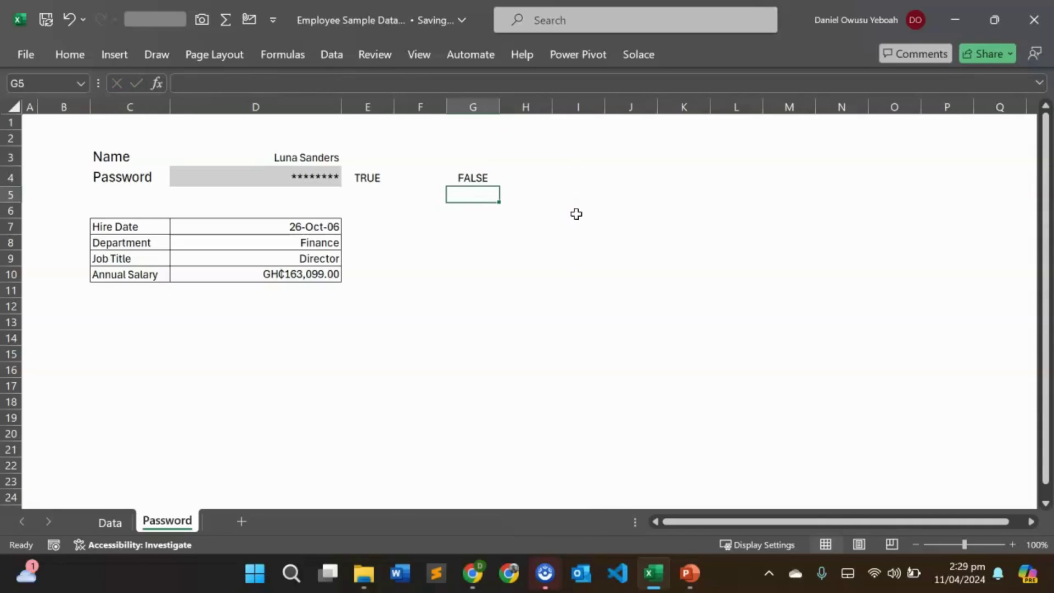
- Review the EXACT comparison formula in G4 and delete it from the cell
left_click(493, 173)
double_click(479, 177)
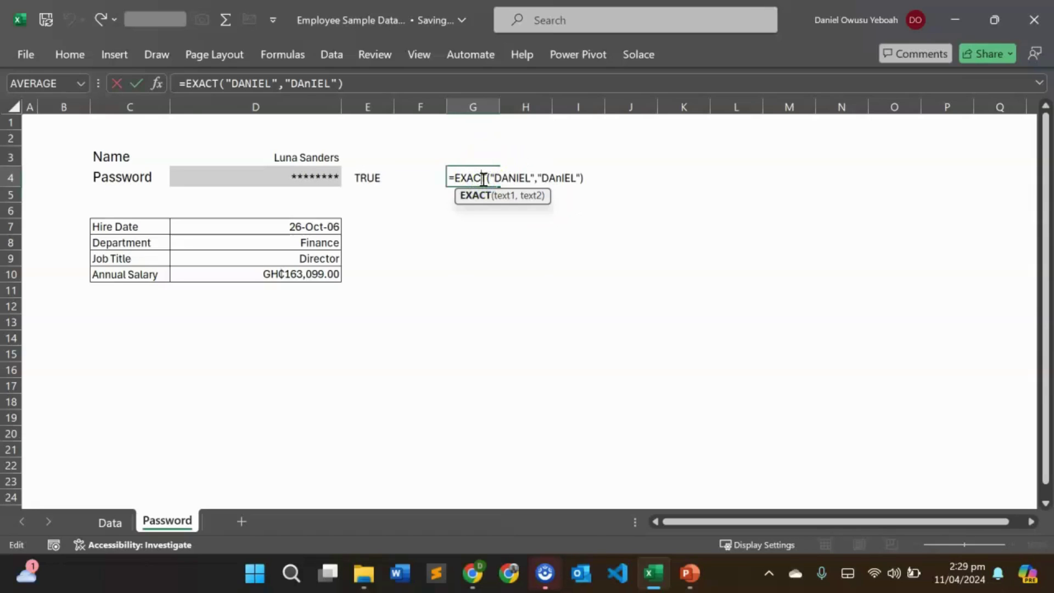
key("Escape")
key("Delete")
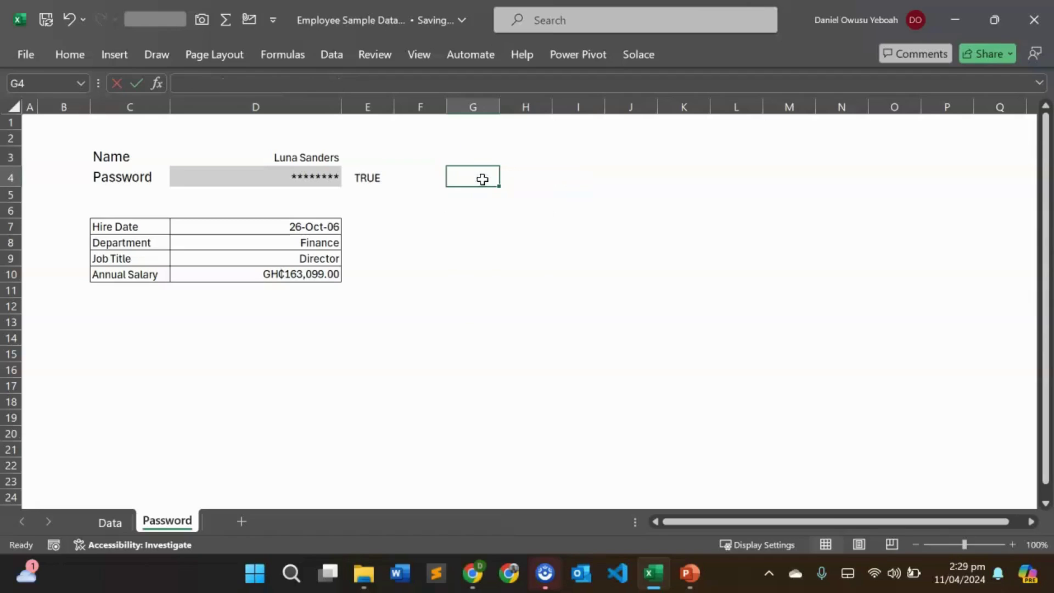
- Enter =EXACT(Data[Password],D4) in G4 to compare every password in the Data table with the entered one
type("=EX")
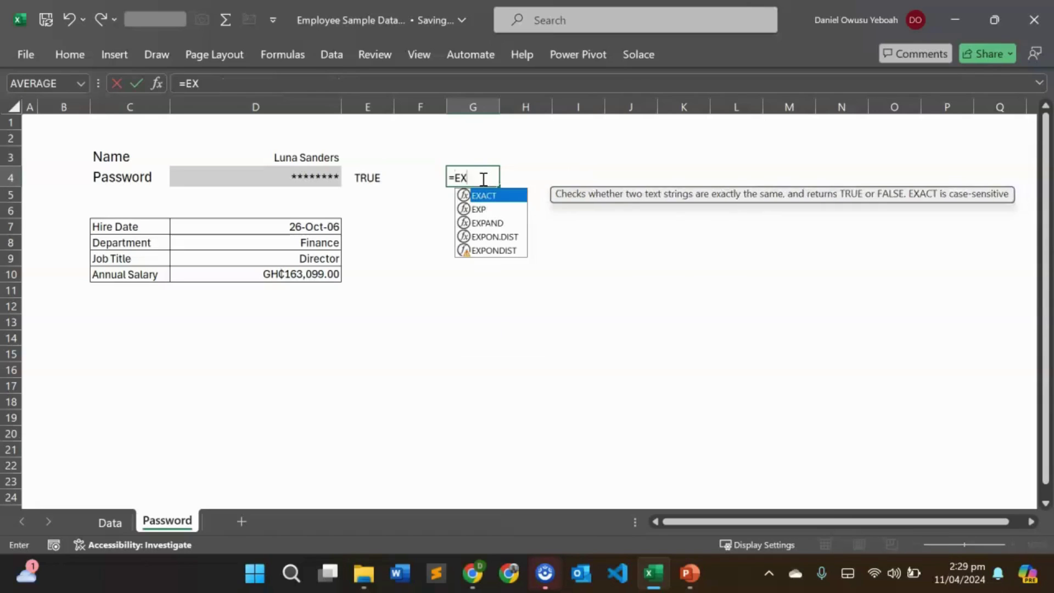
key("Tab")
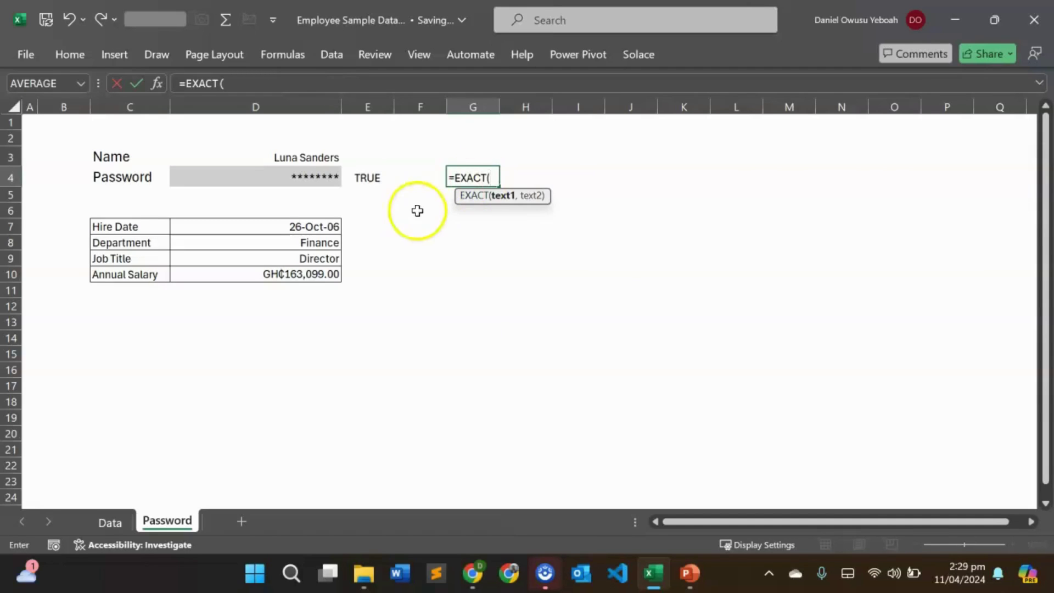
type("DAT")
key("Tab")
type("[")
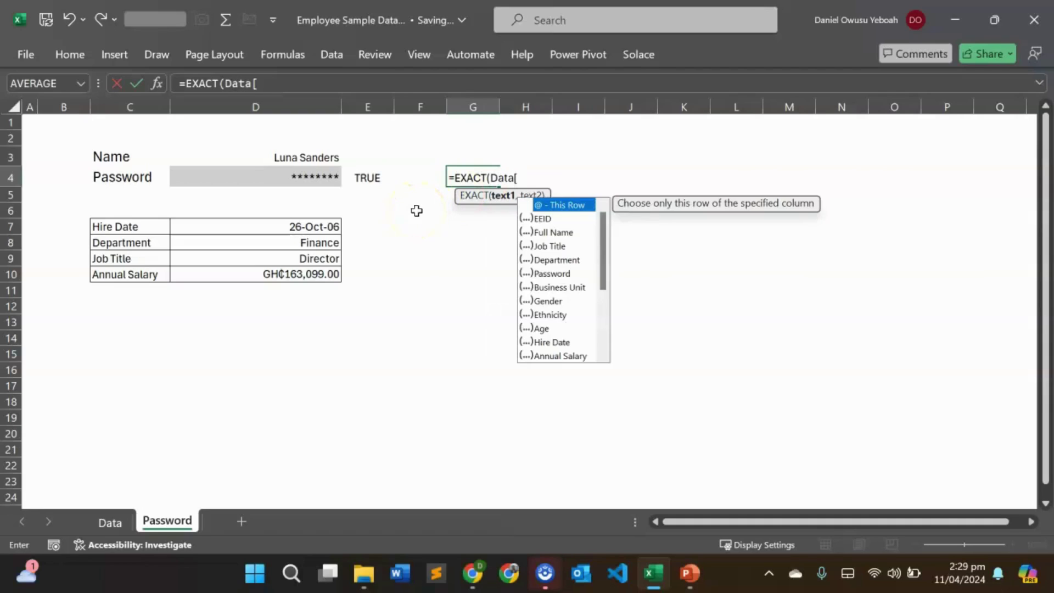
type("P")
key("Tab")
type("]")
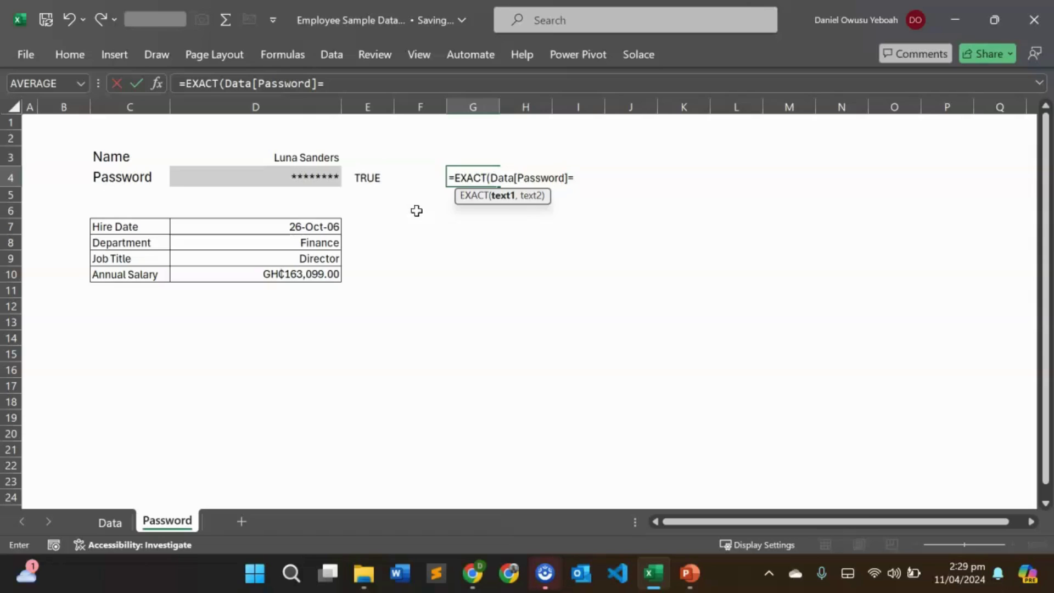
key("BackSpace")
type(",")
left_click(336, 175)
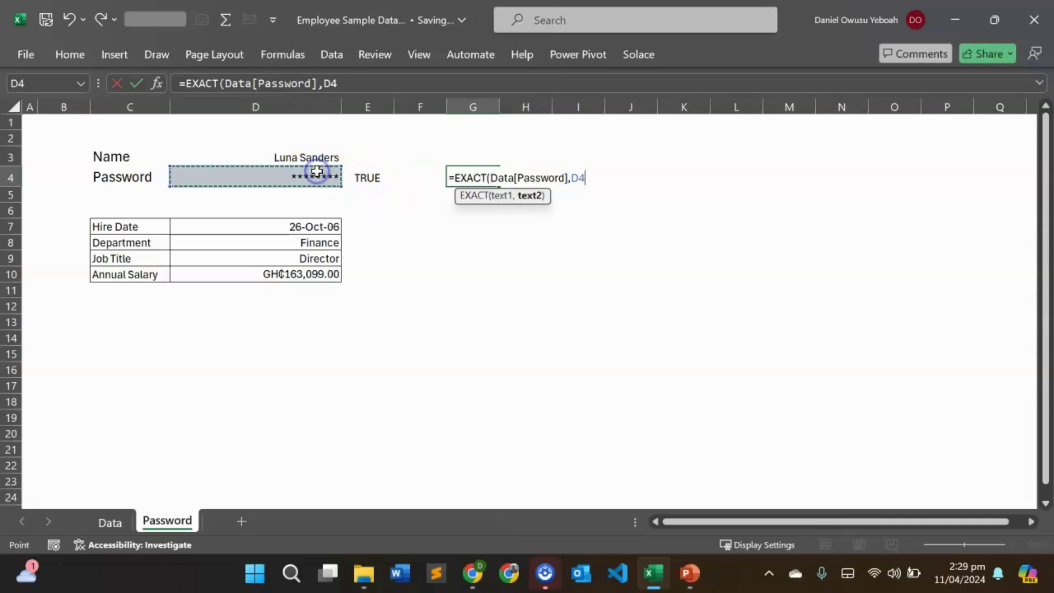
type(")")
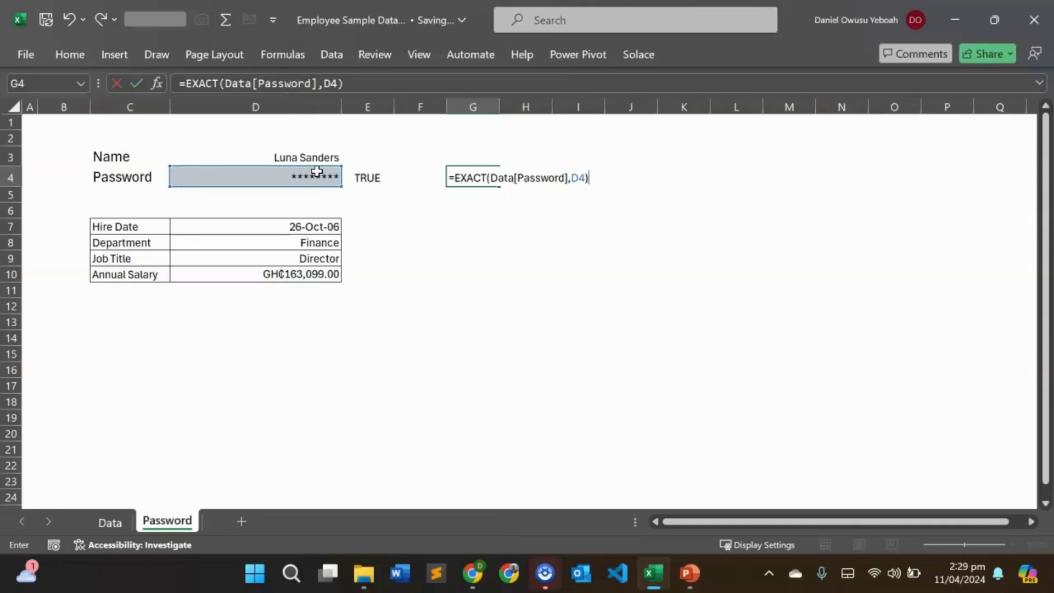
key("Return")
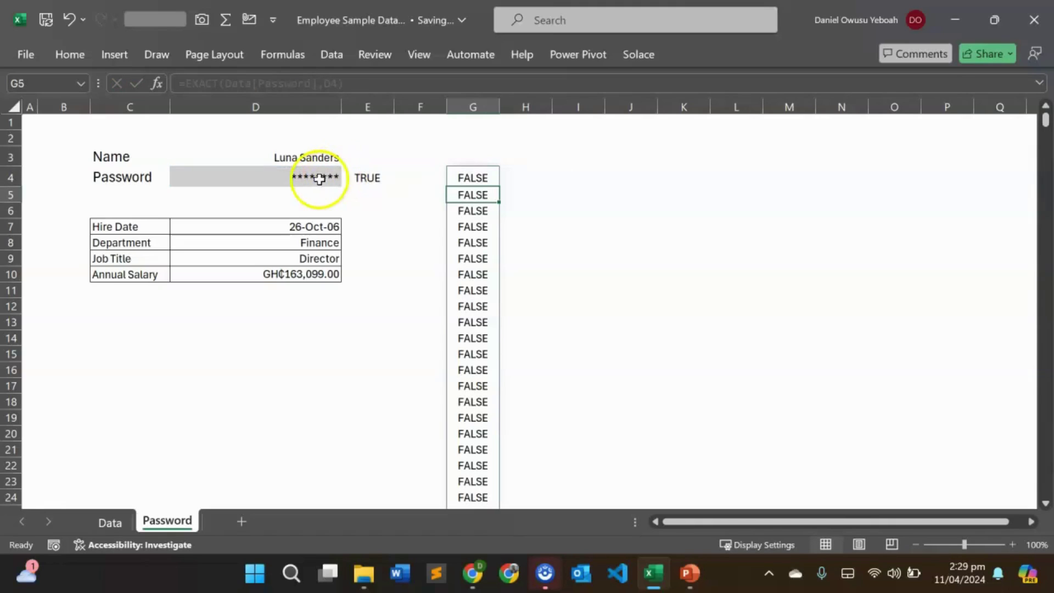
- Change the last letter of the password in D4 from uppercase to lowercase and enter it
double_click(318, 177)
left_click(339, 178)
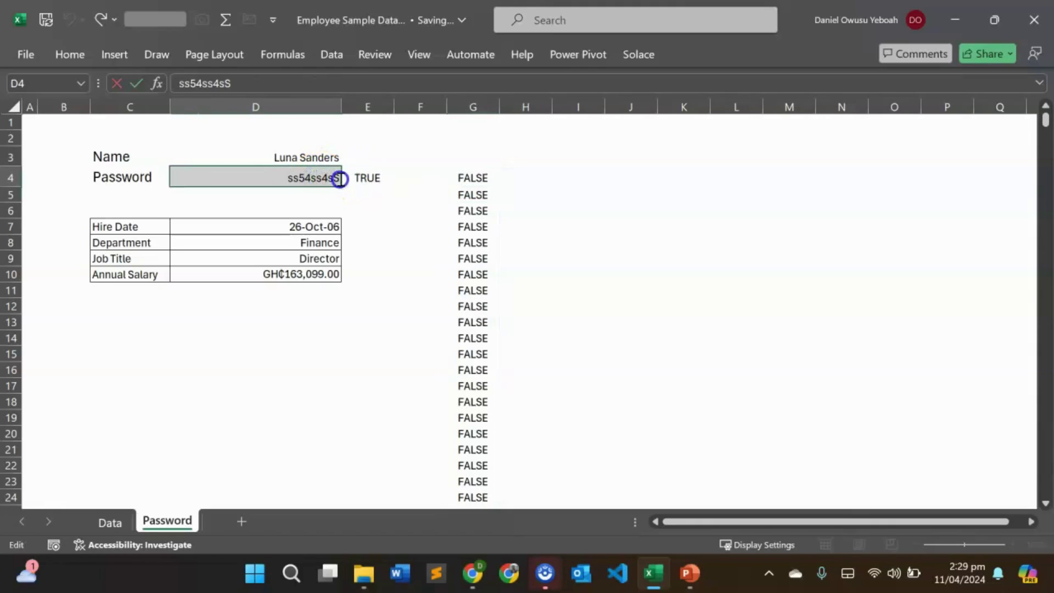
key("BackSpace")
double_click(341, 178)
left_click(382, 236)
key("Caps_Lock")
type("s")
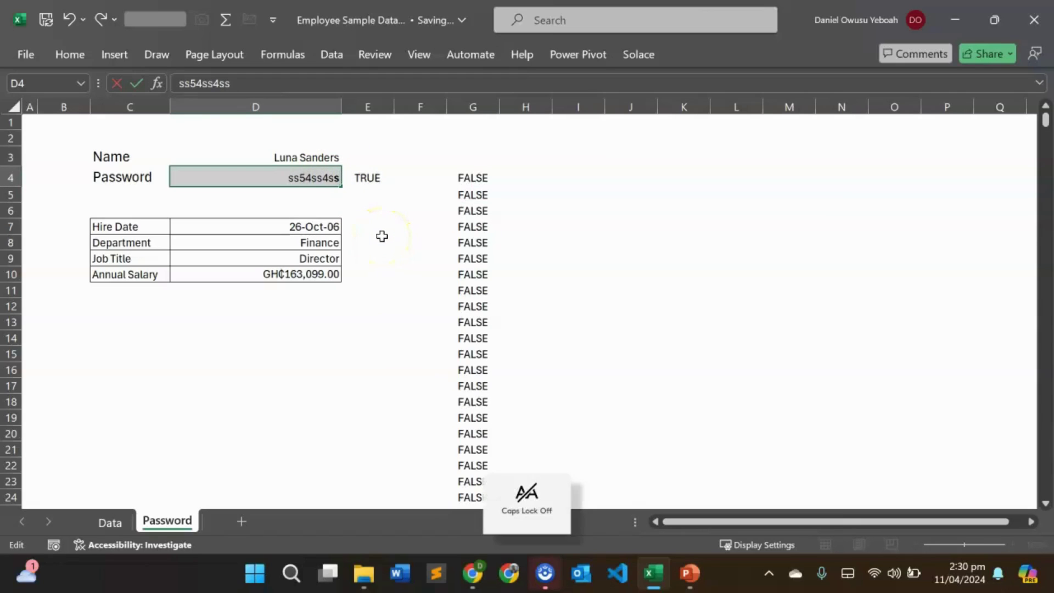
key("Return")
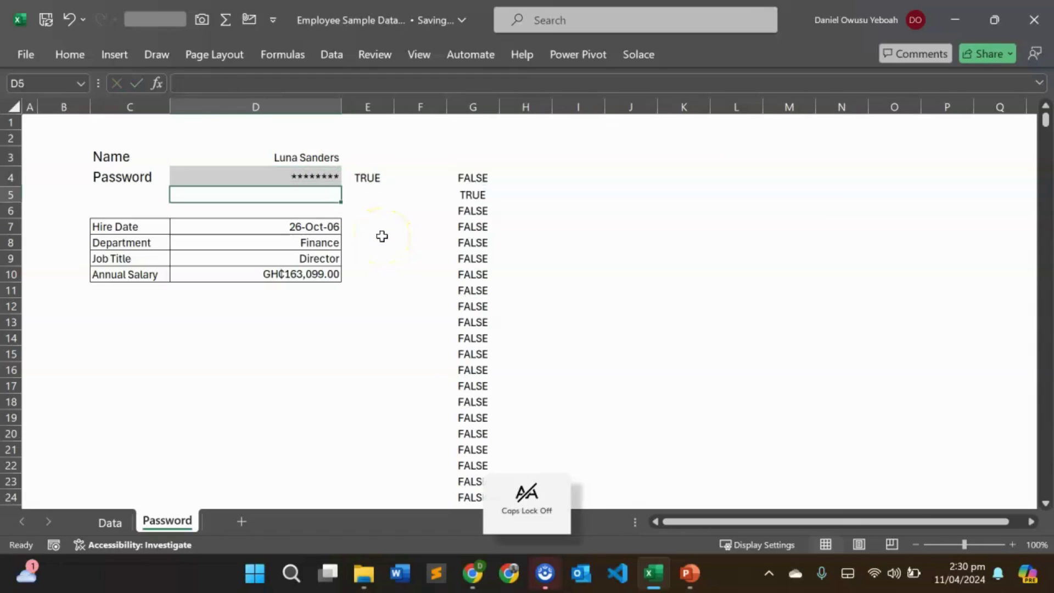
- Wrap G4's EXACT formula in OR, giving =OR(EXACT(Data[Password],D4)), and review it without further changes
left_click(478, 193)
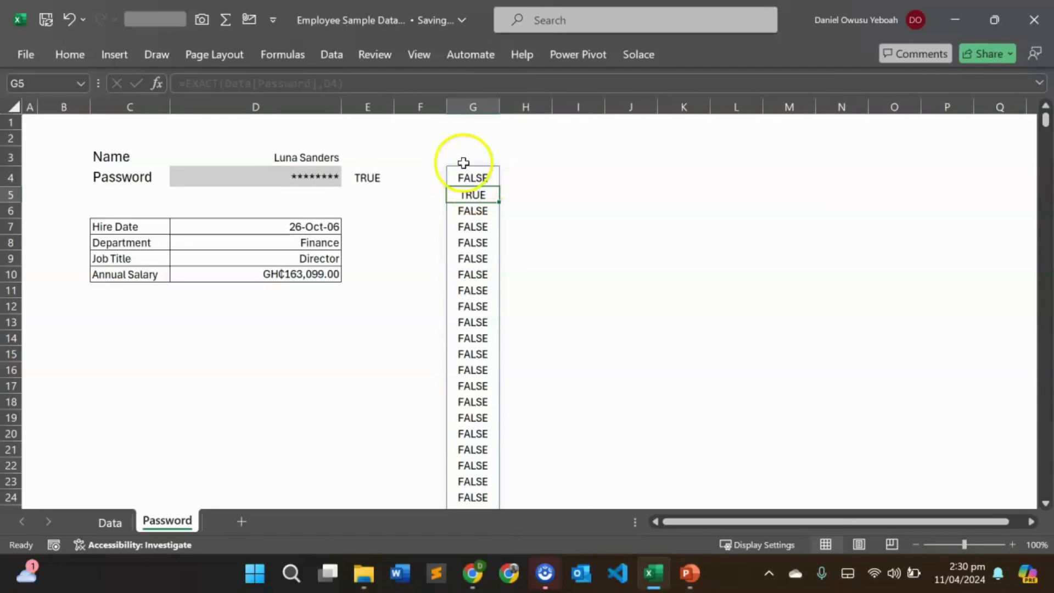
double_click(465, 172)
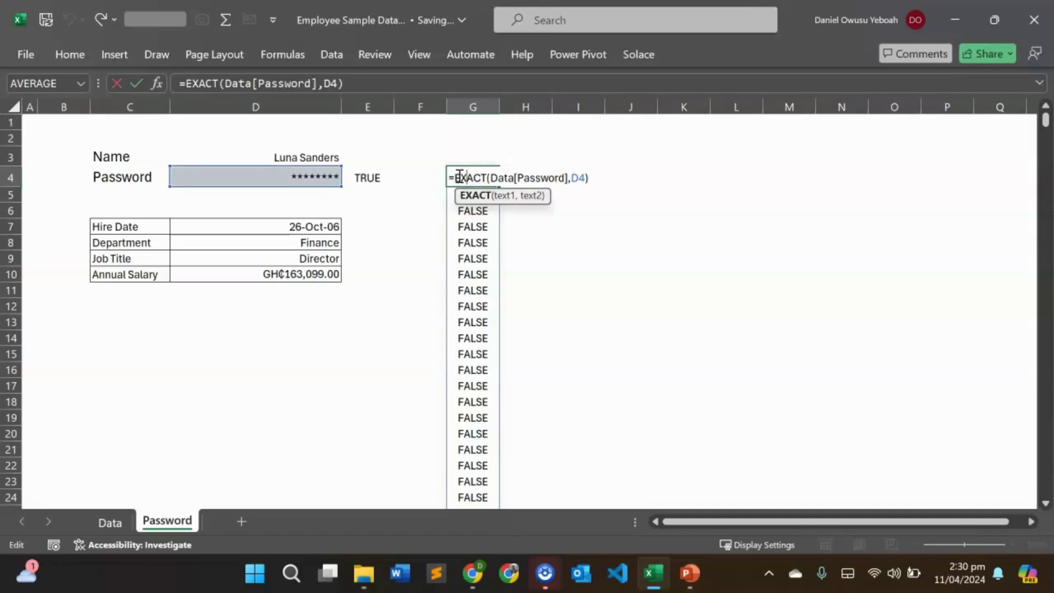
left_click(457, 176)
type("or")
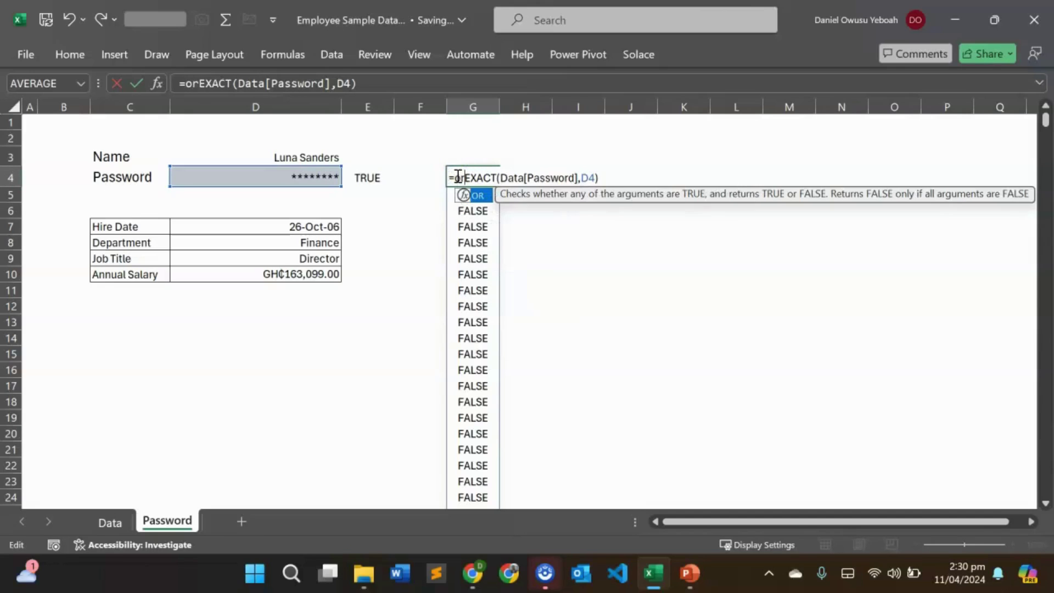
type("(")
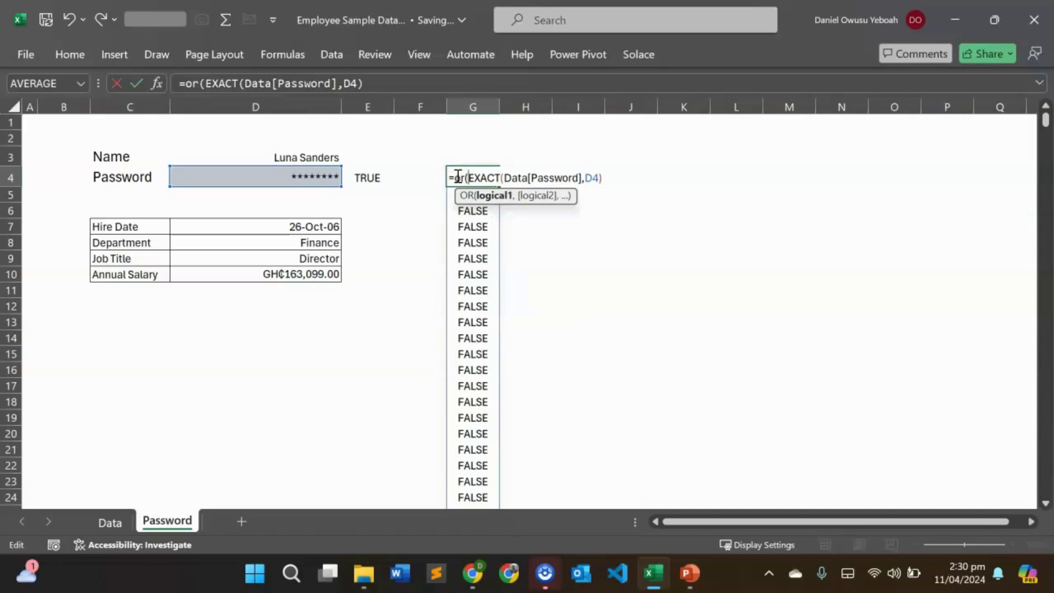
left_click(606, 177)
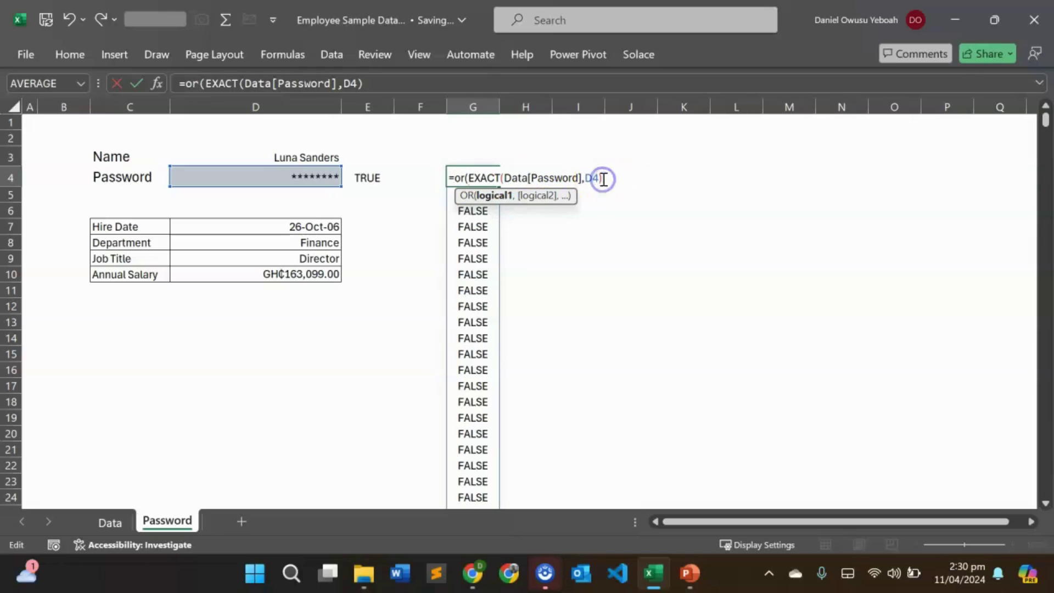
type(")")
key("Return")
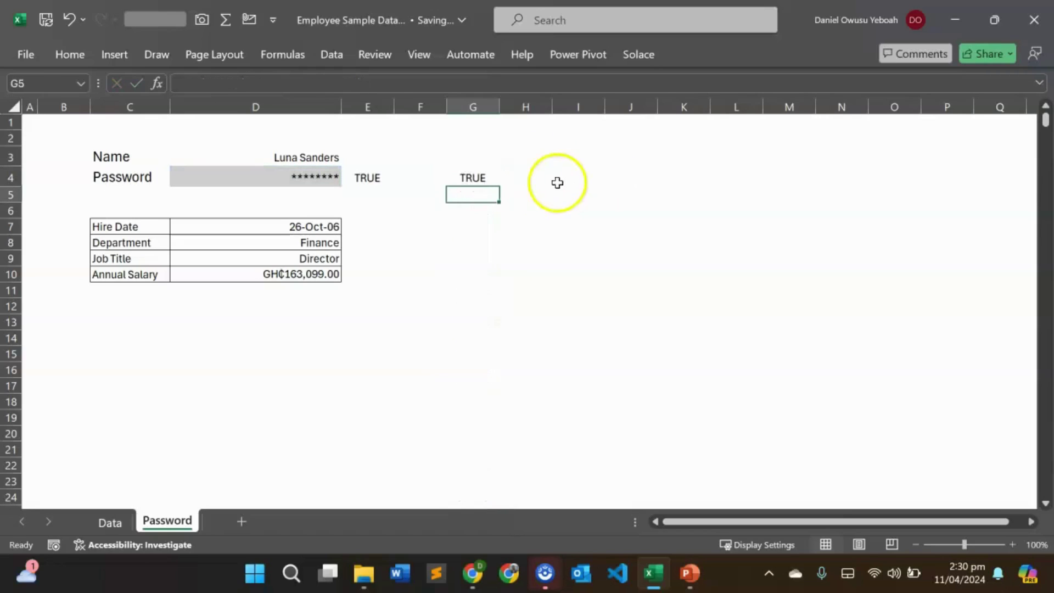
left_click(479, 181)
double_click(477, 181)
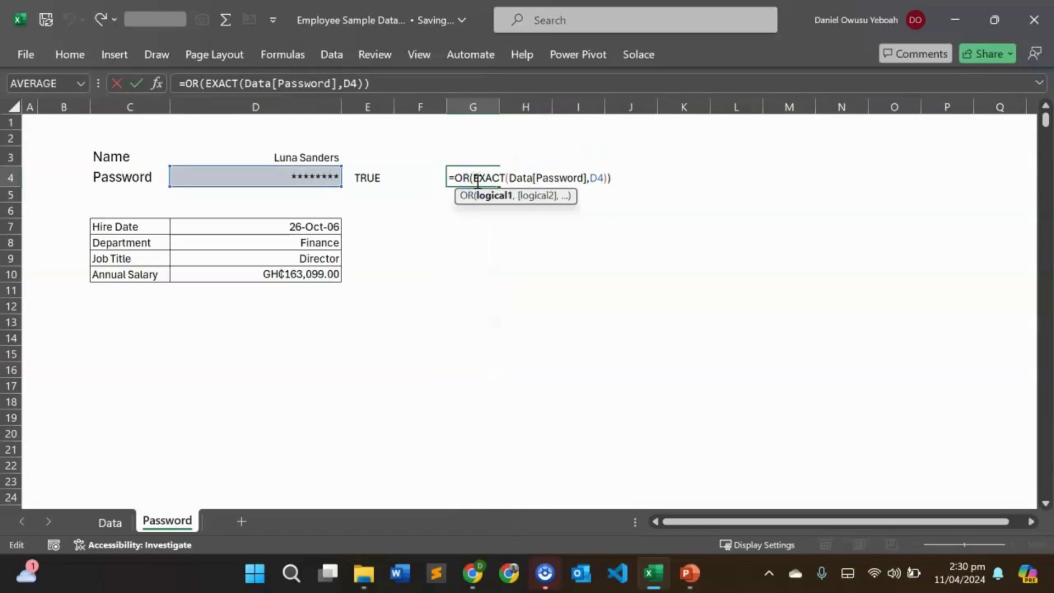
key("Escape")
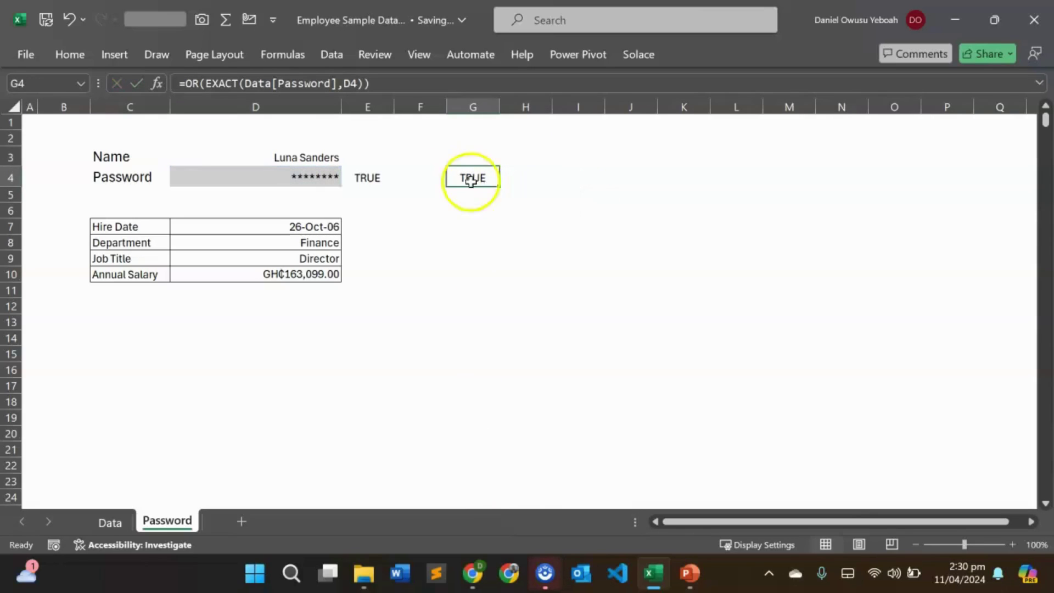
- Make E4's password check case-sensitive by changing its formula to =OR(EXACT(Data[Password],D4)*(Data[Full Name]=D3))
left_click(365, 176)
double_click(365, 176)
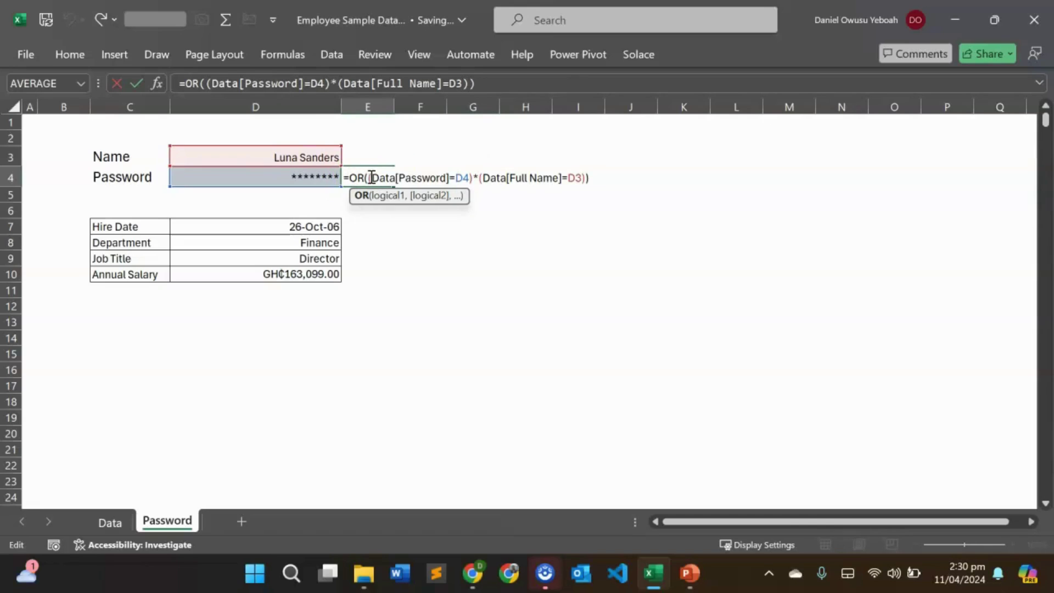
left_click(460, 179)
left_click(347, 175)
left_click(369, 181)
left_click(366, 178)
type("Ex")
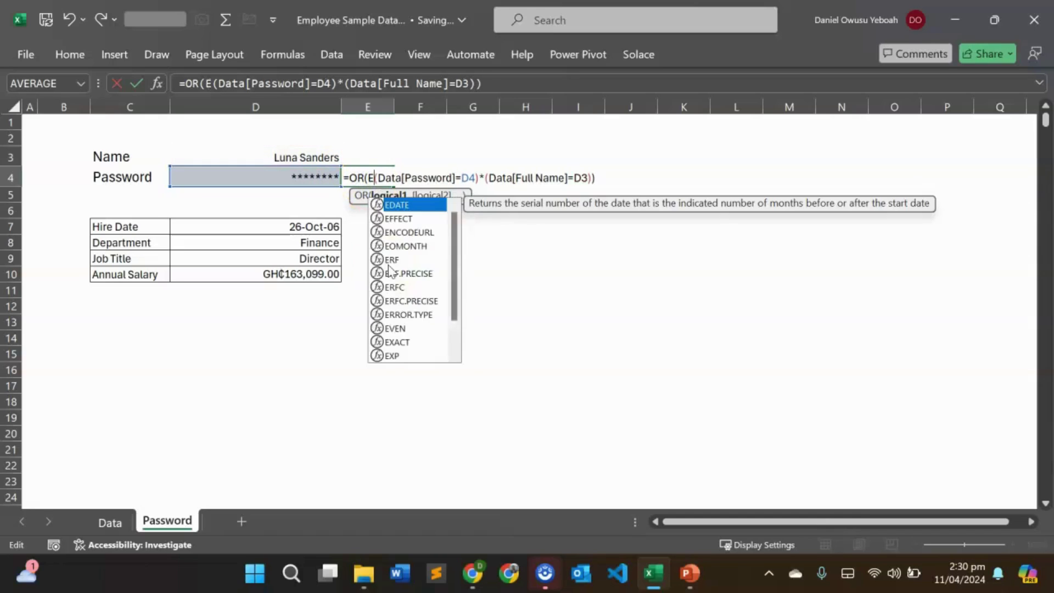
key("Tab")
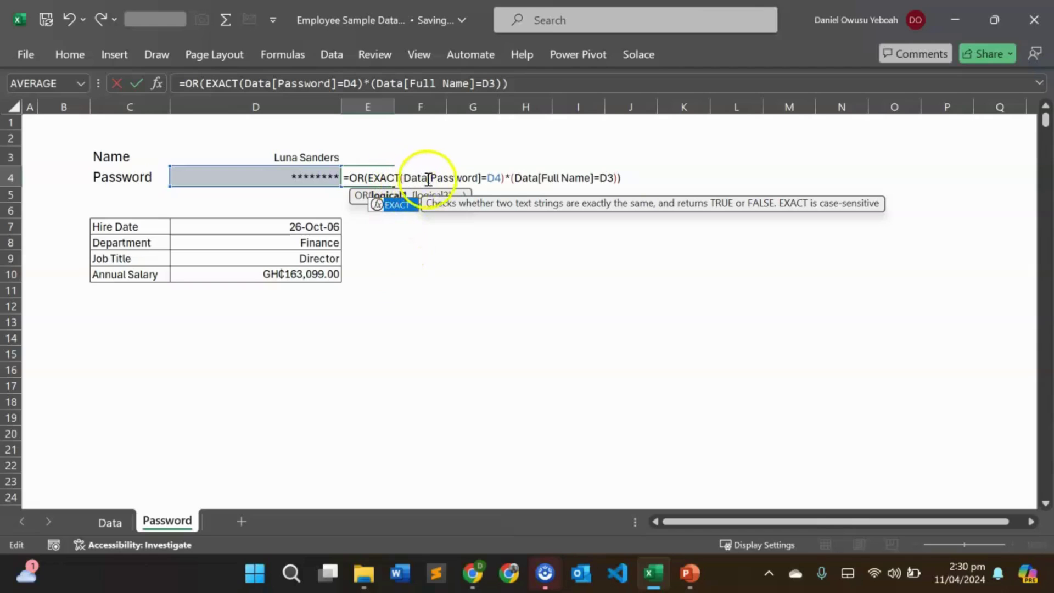
left_click(485, 179)
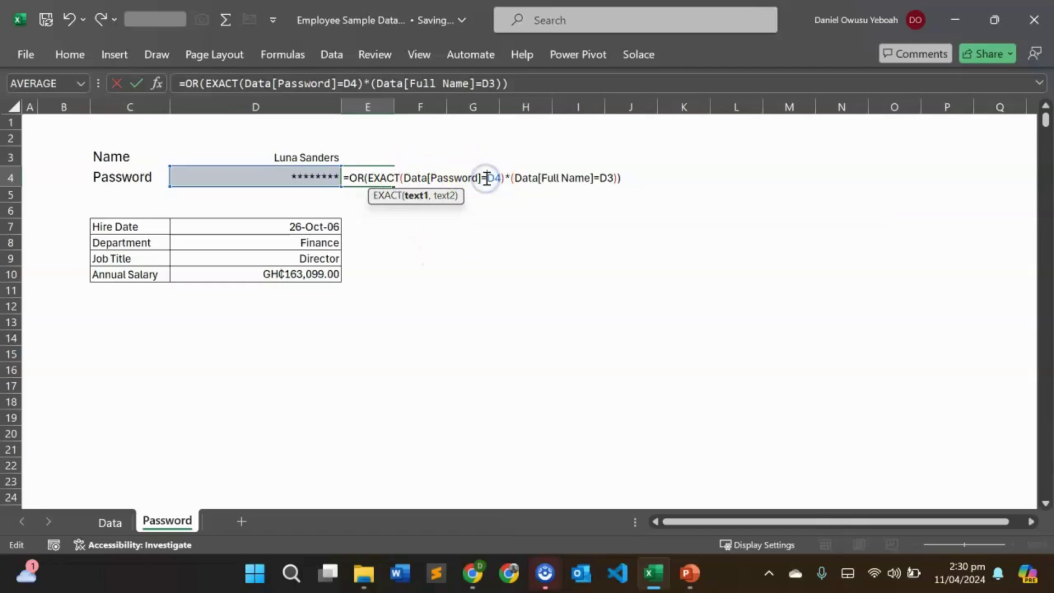
key("BackSpace")
type(",")
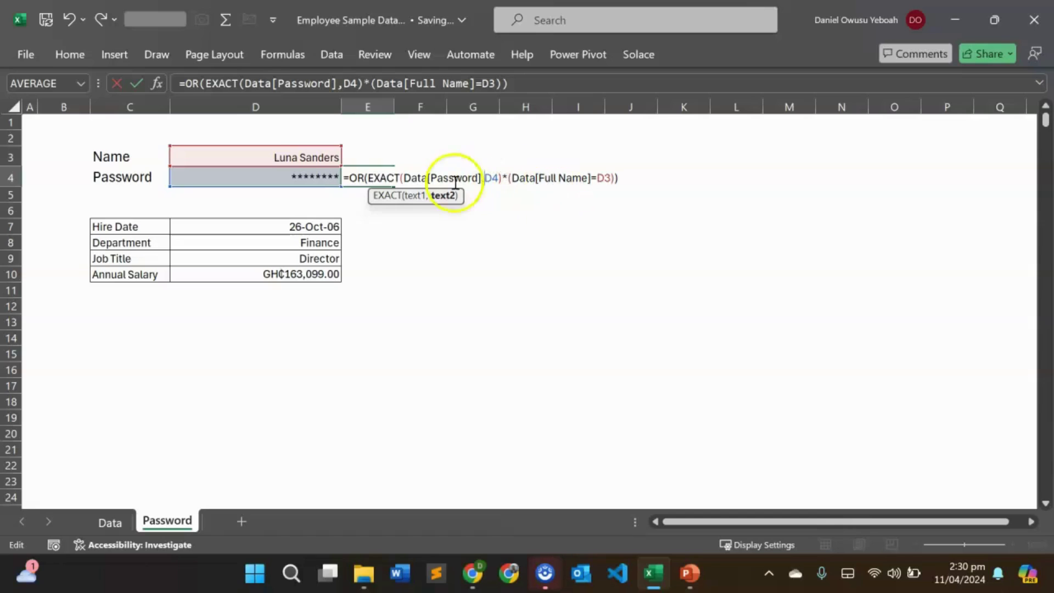
left_click(373, 194)
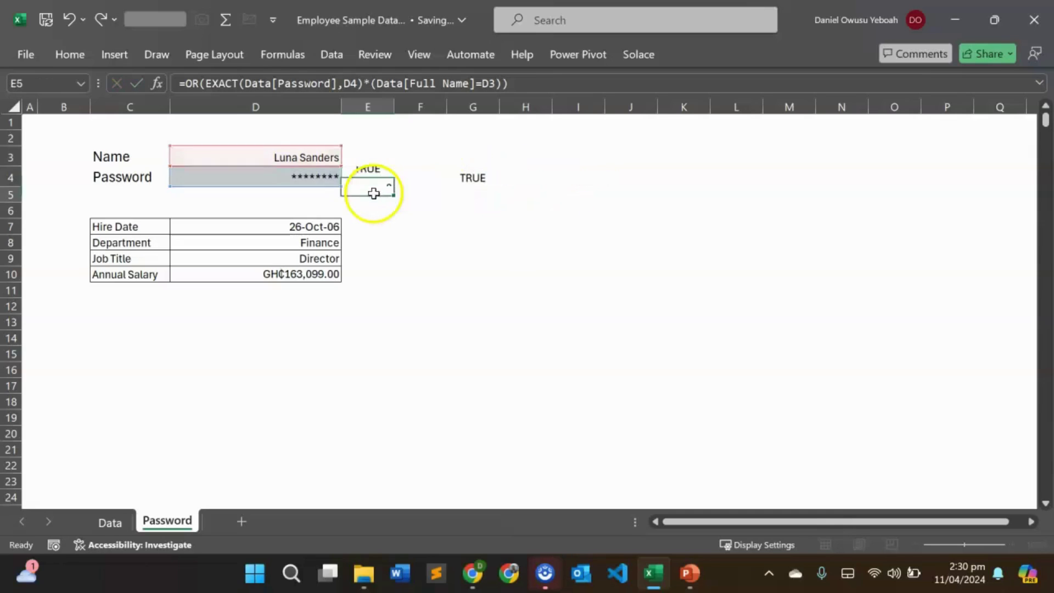
- Test the case-sensitive check by changing the second-to-last letter of the password in D4 to uppercase, then inspect the entry
double_click(332, 179)
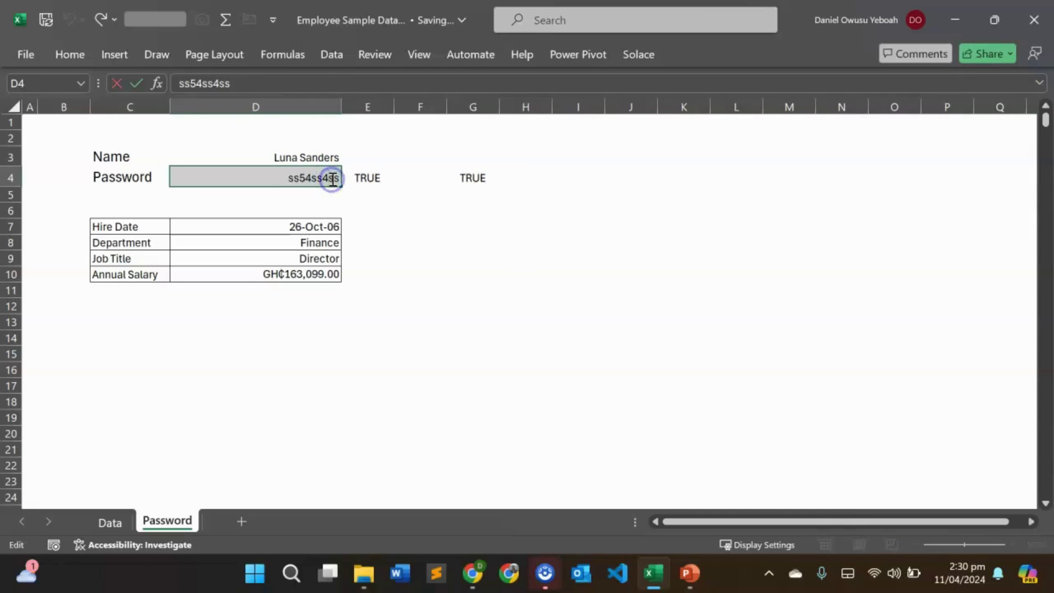
key("BackSpace")
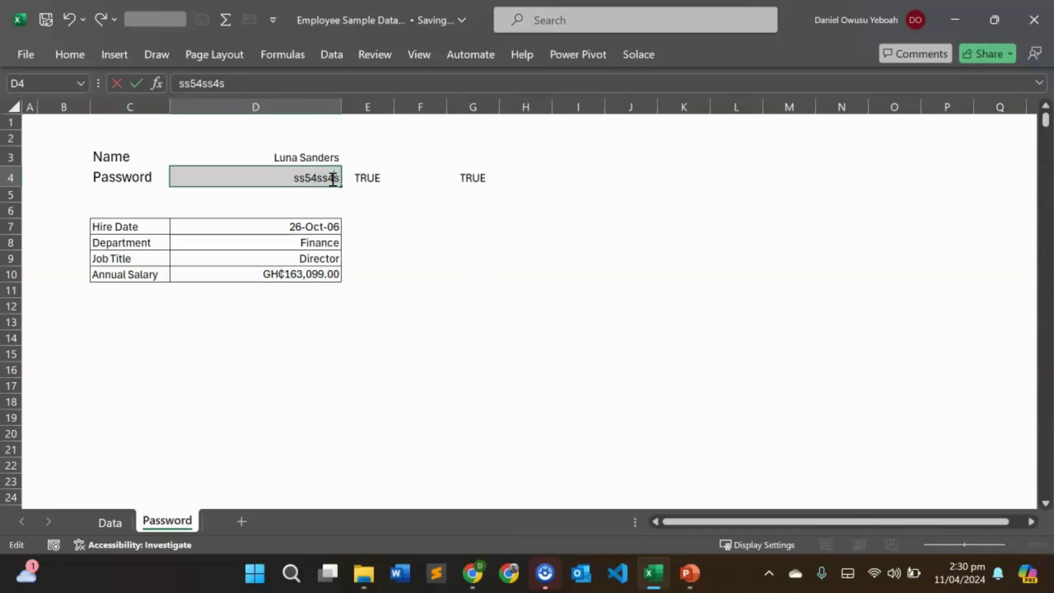
type("S")
key("Return")
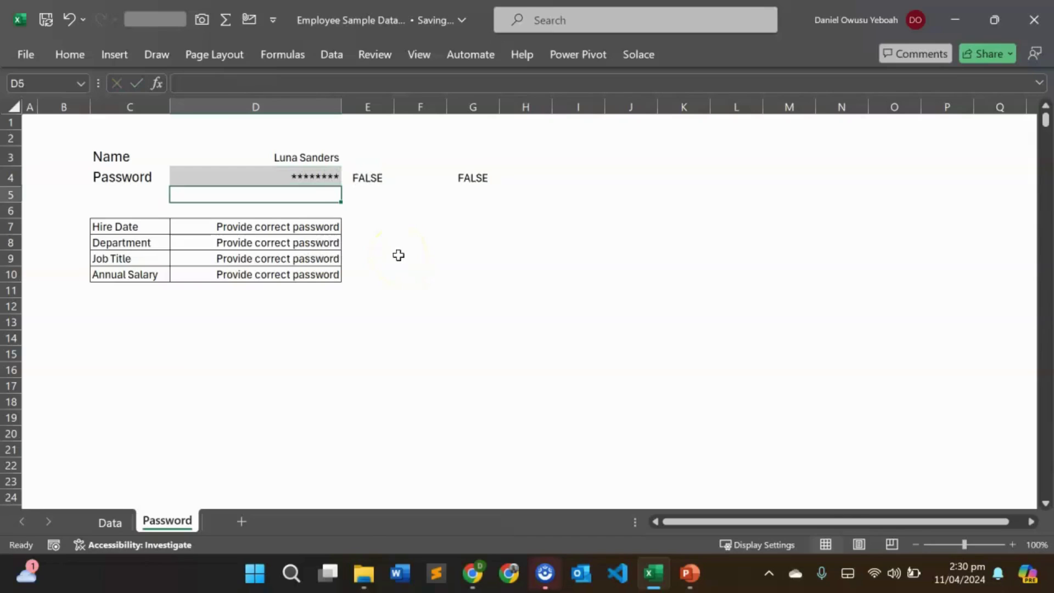
double_click(286, 175)
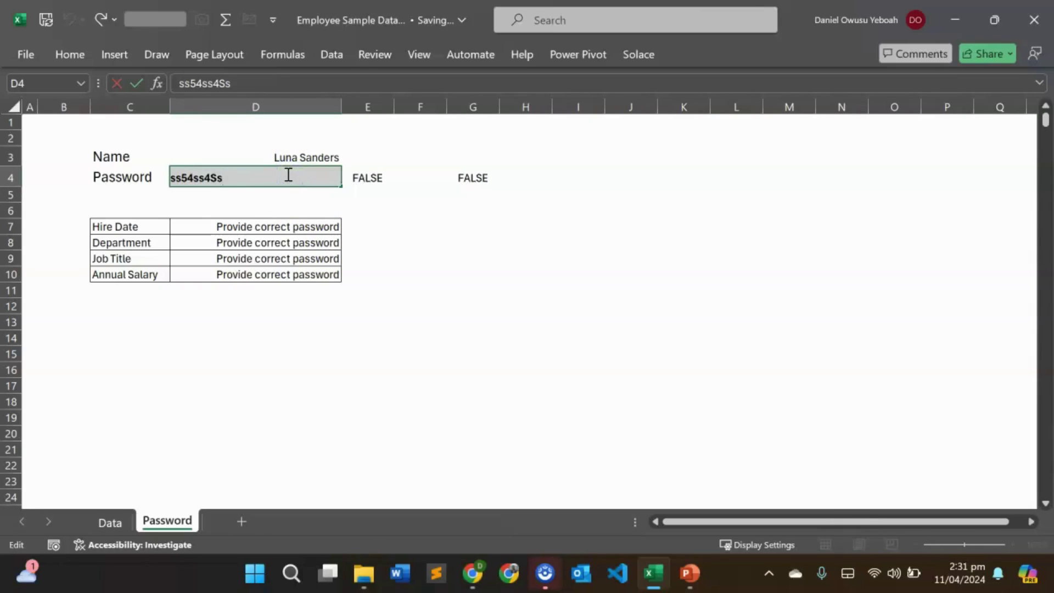
key("Escape")
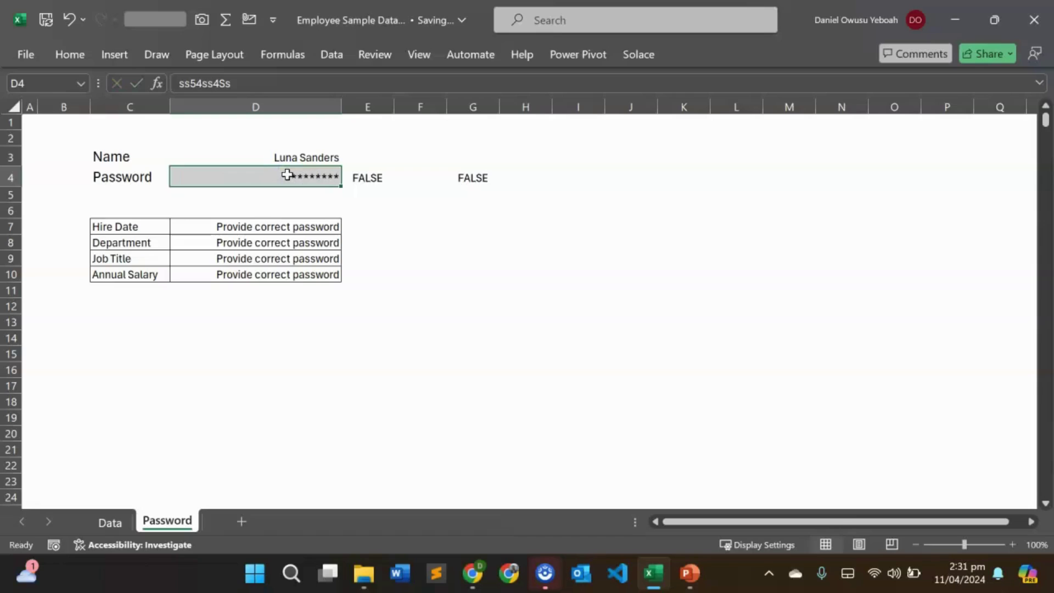